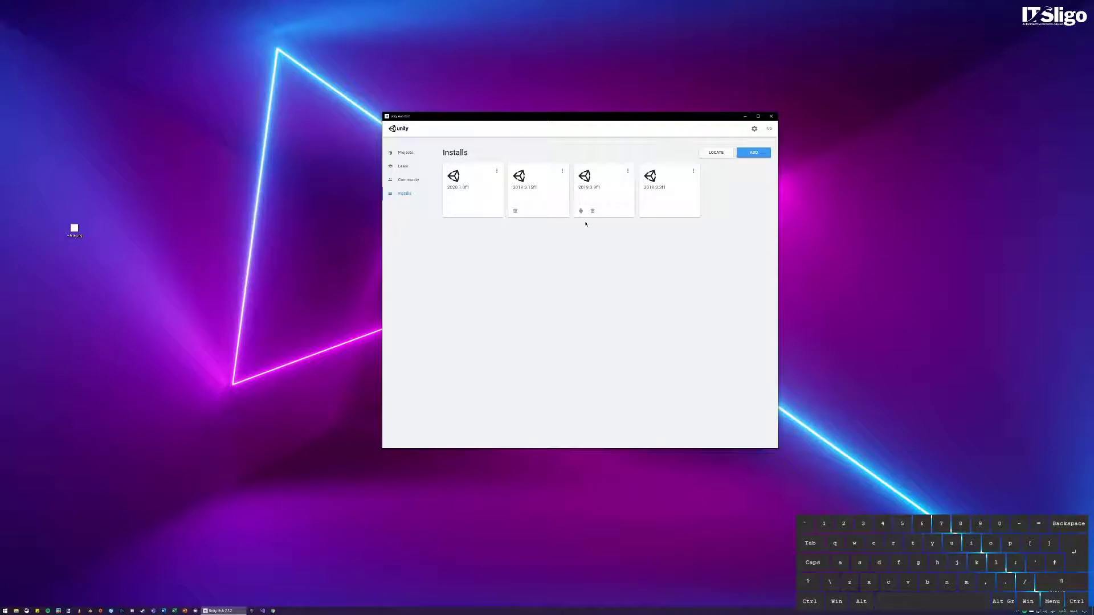
- Start a new project from the Projects list using the newest installed Unity 2019.3 version
click(405, 159)
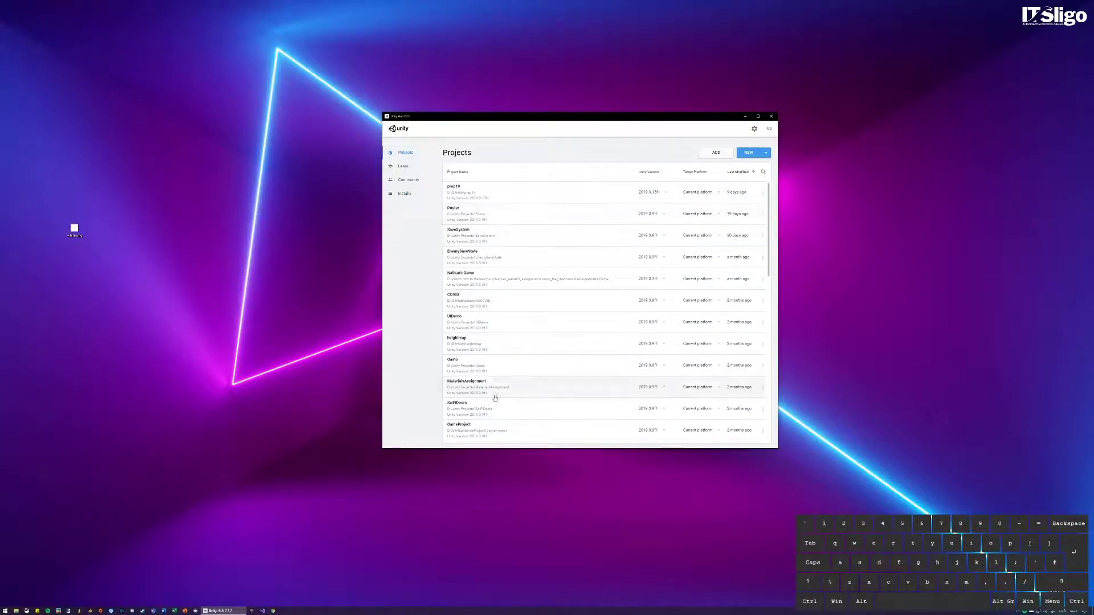
scroll(520, 312, down, 4)
scroll(521, 308, up, 5)
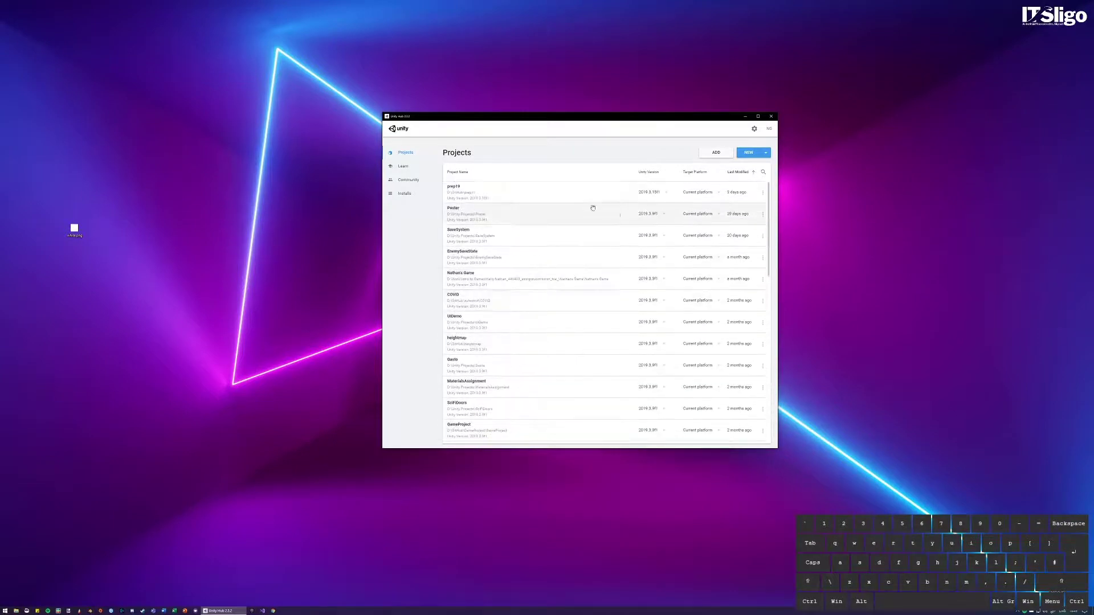
click(765, 152)
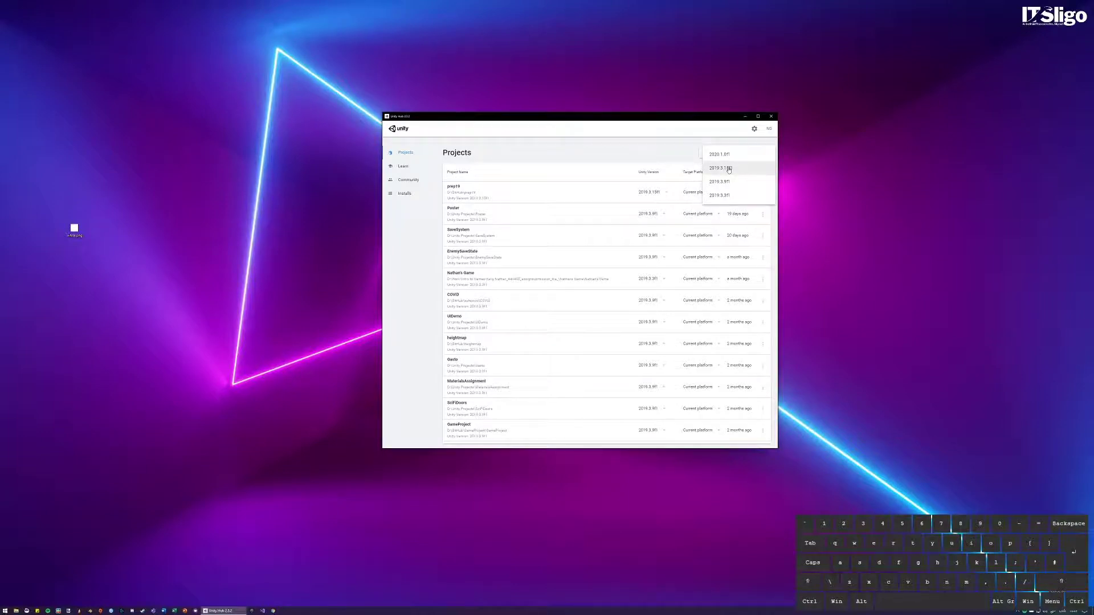
click(723, 168)
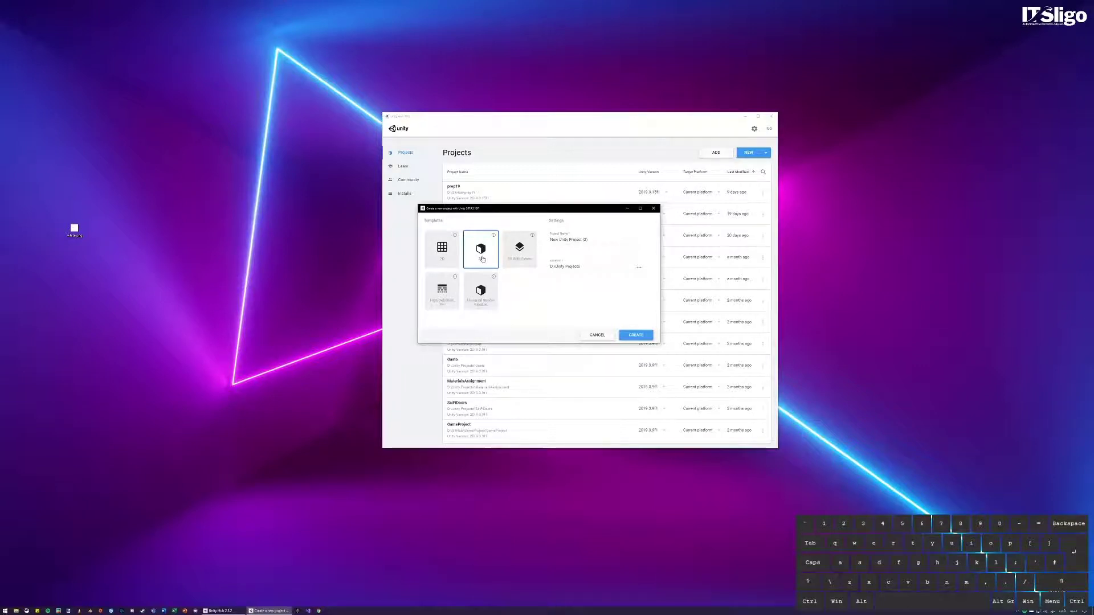
- Create a project from the 2D template, named Introduction, in D:\Unity Projects
click(449, 261)
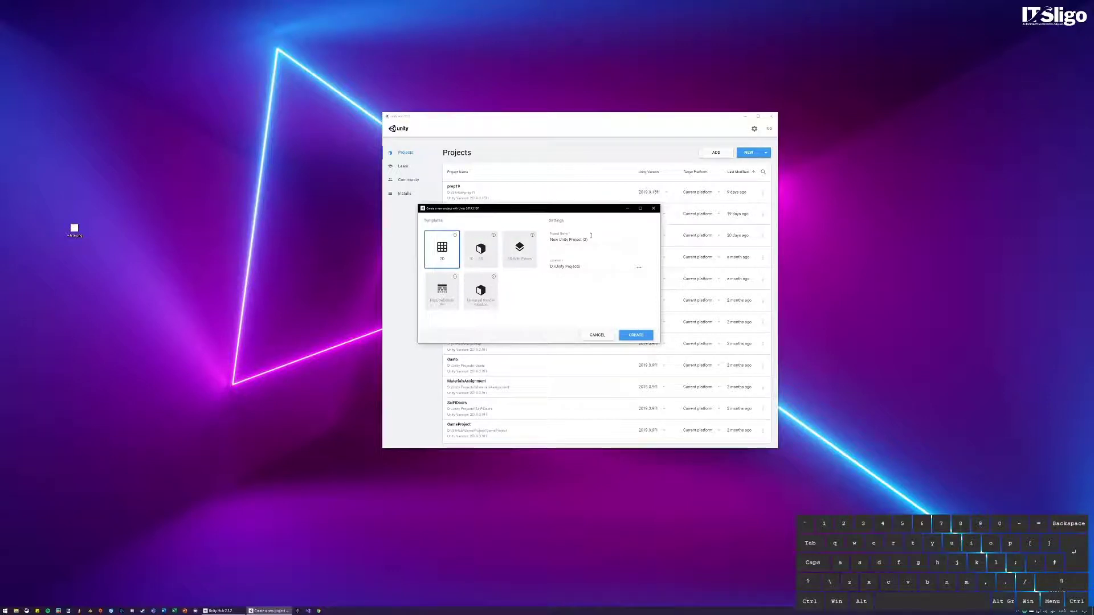
drag(592, 239, 543, 237)
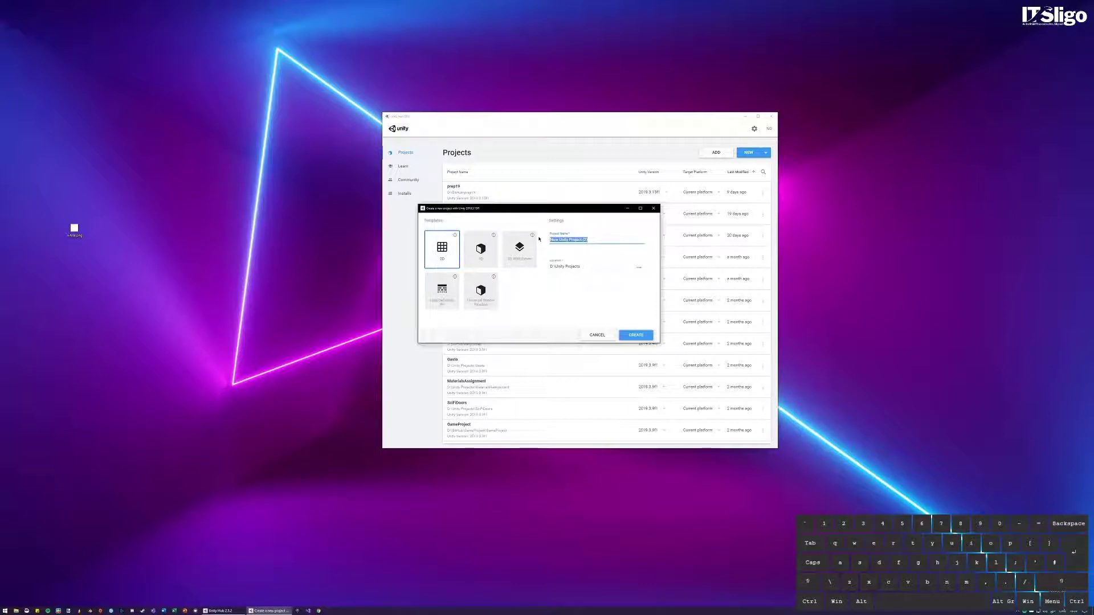
text(Introduction)
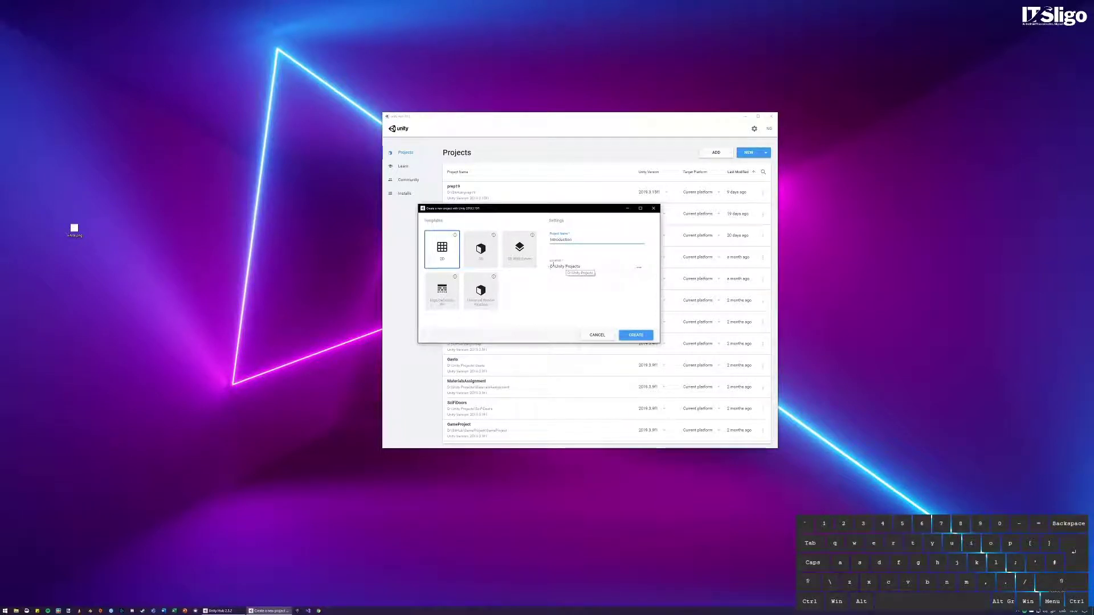
click(637, 271)
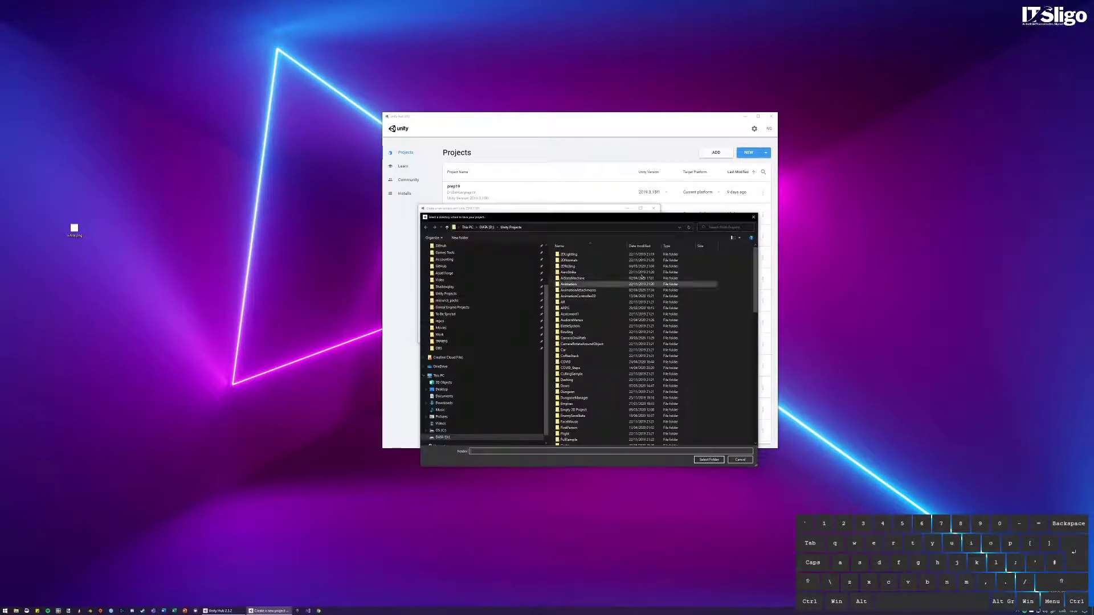
click(753, 217)
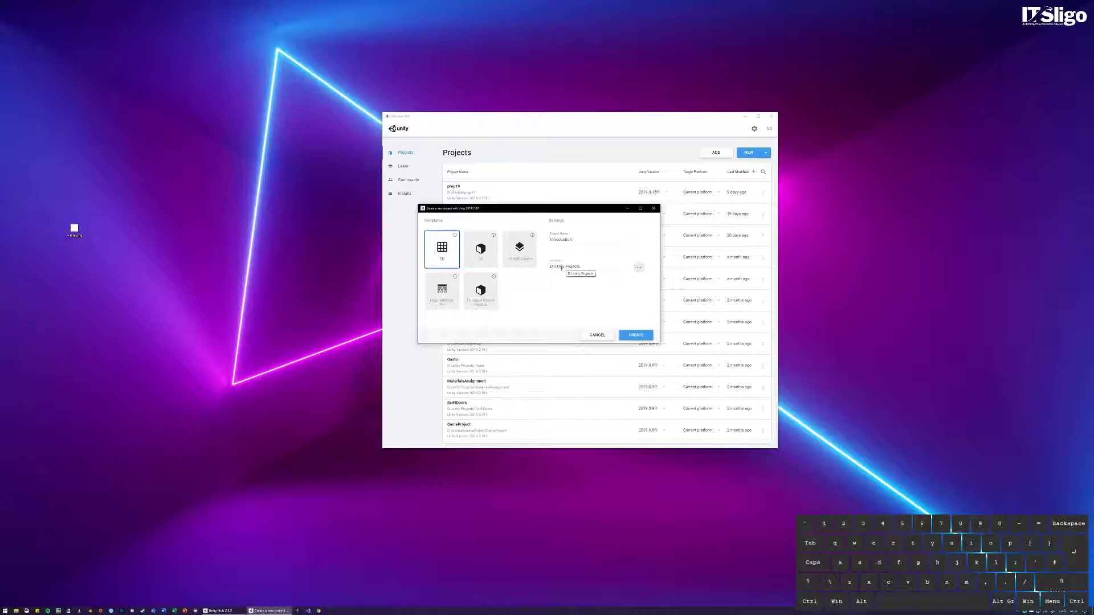
click(635, 336)
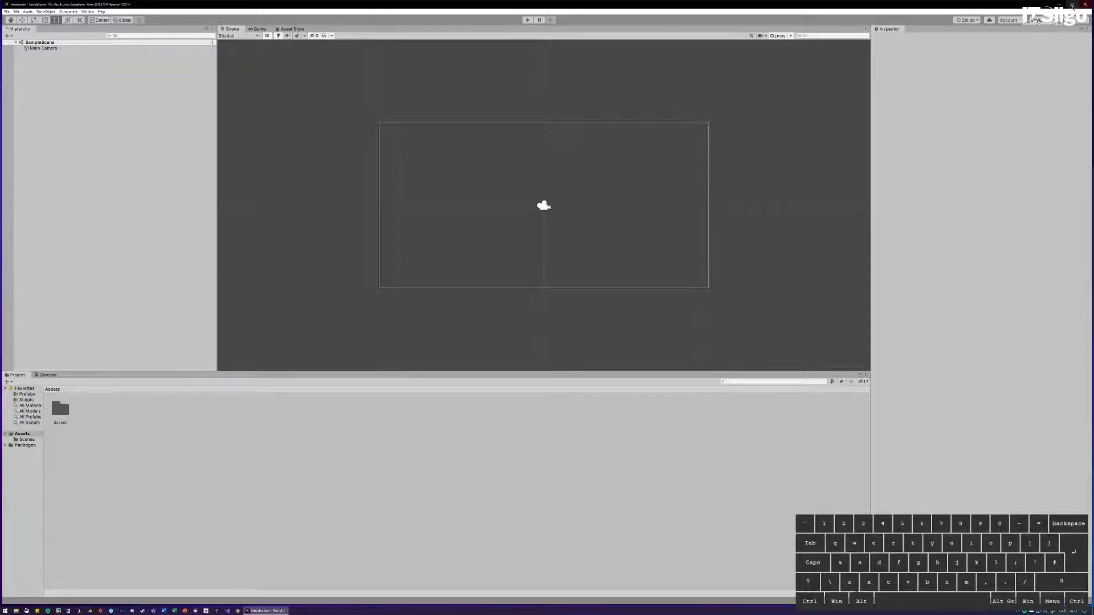
- Maximize the editor window and narrow the Hierarchy window to give the Scene view more room
click(1071, 4)
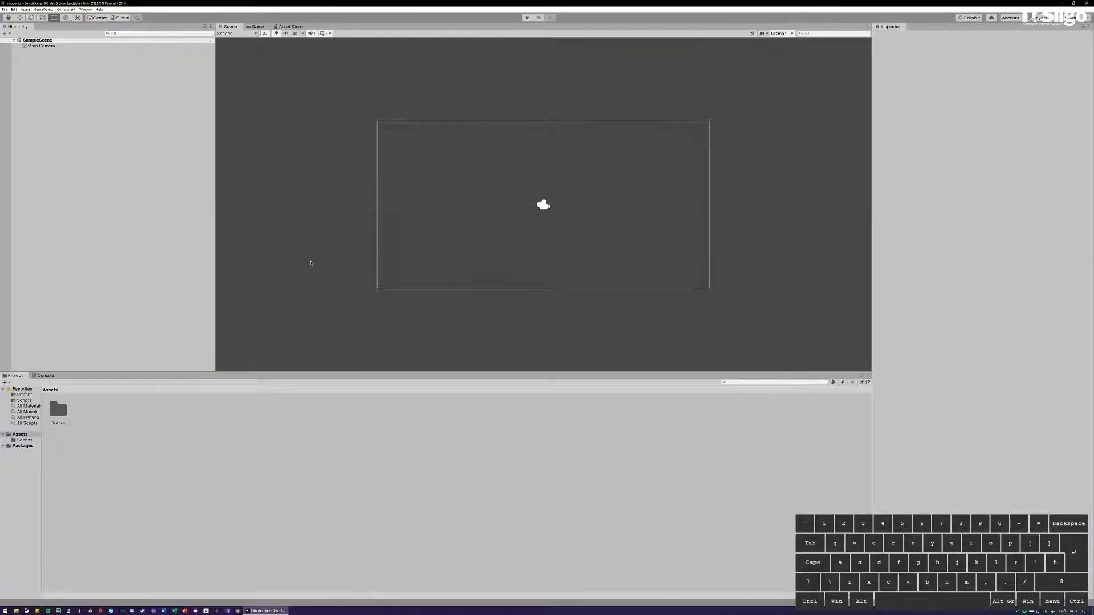
scroll(300, 220, up, 2)
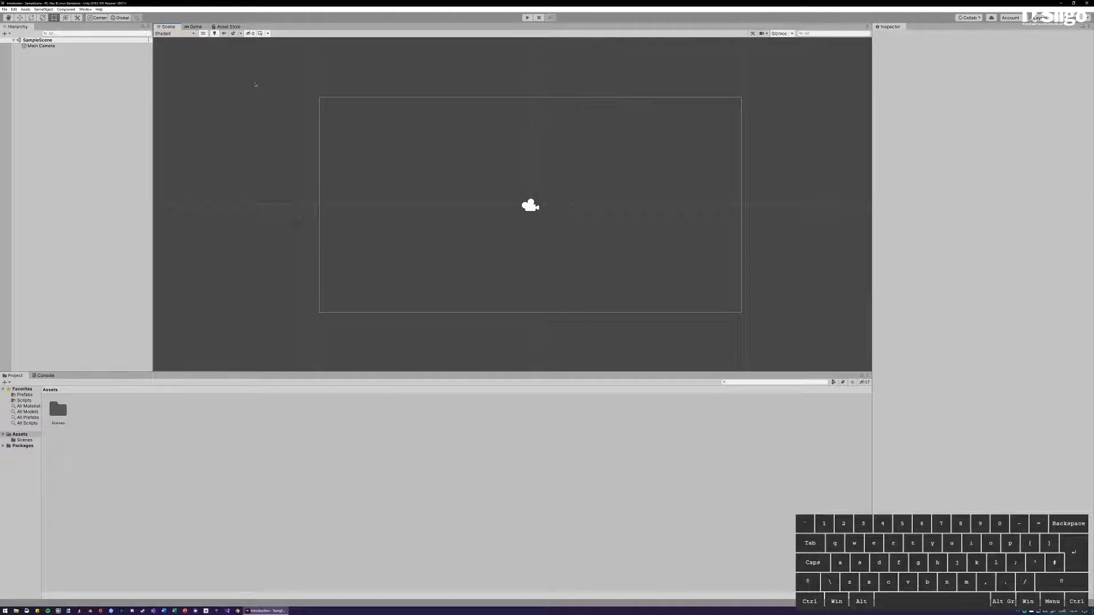
key(ctrl+1)
key(ctrl+z)
ctrl+drag(153, 23, 212, 32)
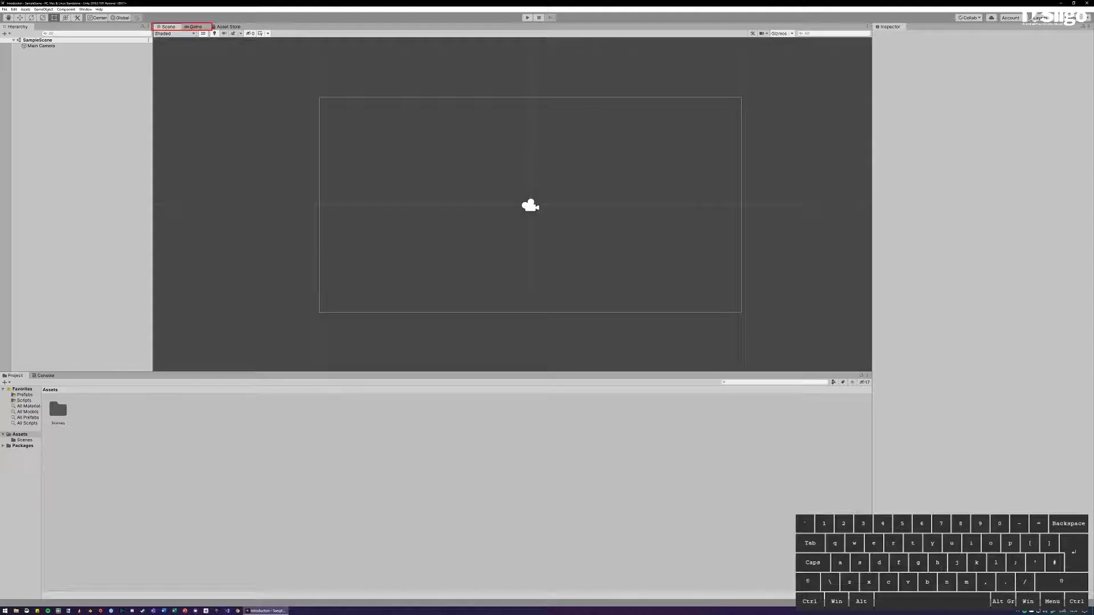
key(ctrl)
mouse_move(154, 37)
ctrl+mouse_down()
mouse_move(769, 337)
mouse_move(870, 371)
ctrl+mouse_up()
- Set the Game view's aspect ratio to 16:9 and select the Main Camera in the Scene view
click(193, 26)
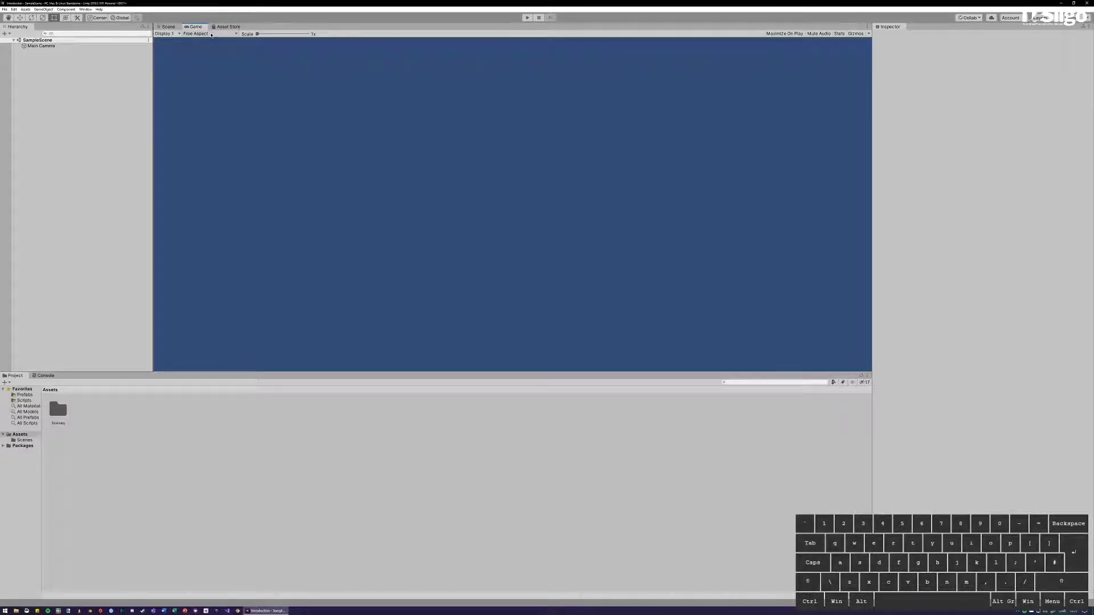
click(210, 35)
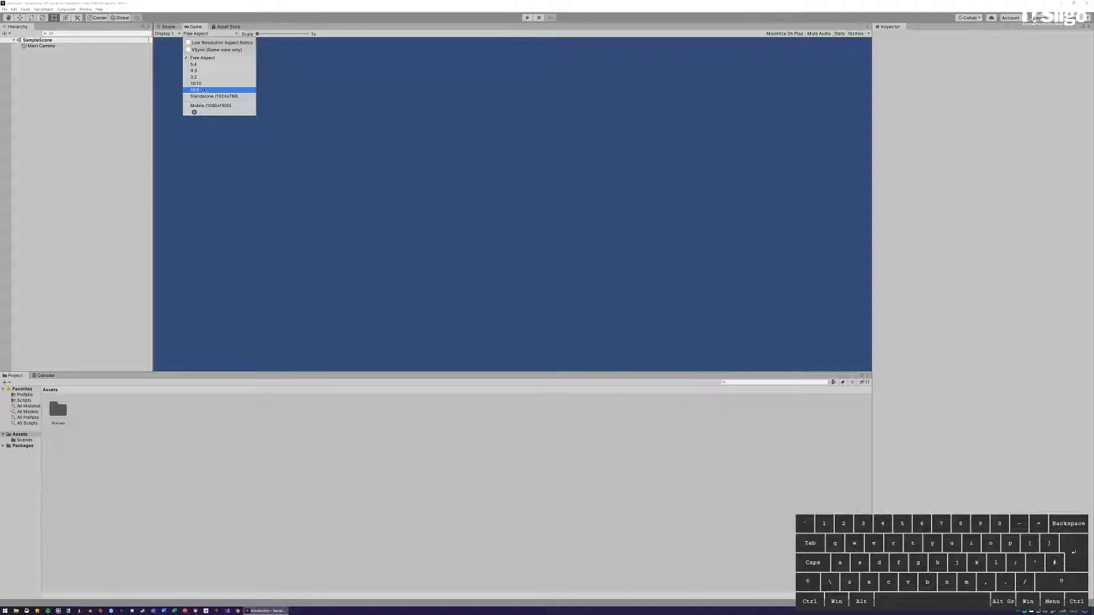
click(205, 90)
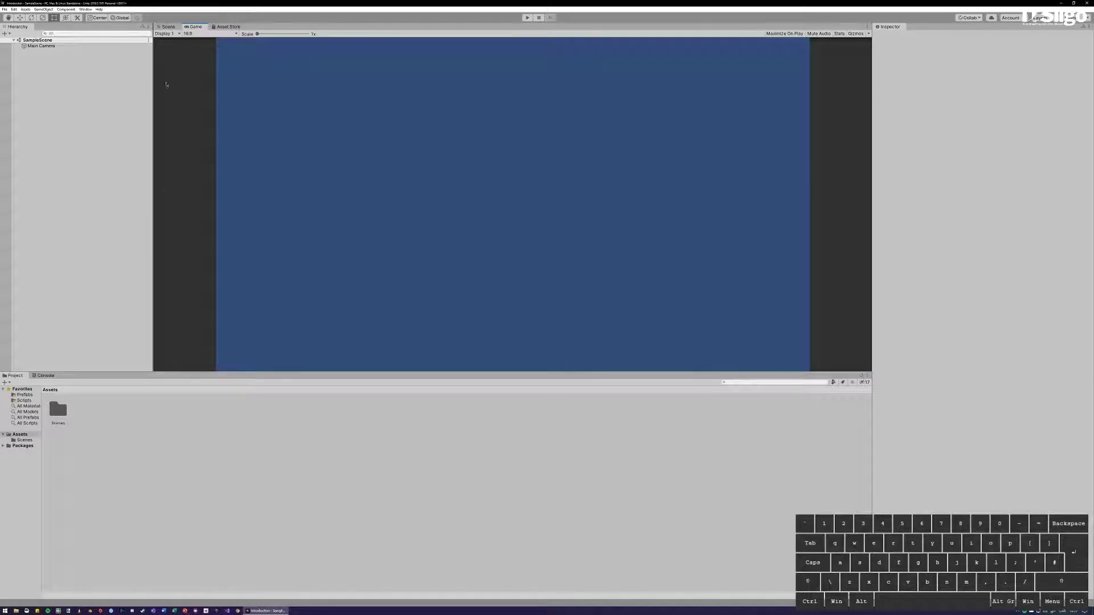
click(168, 27)
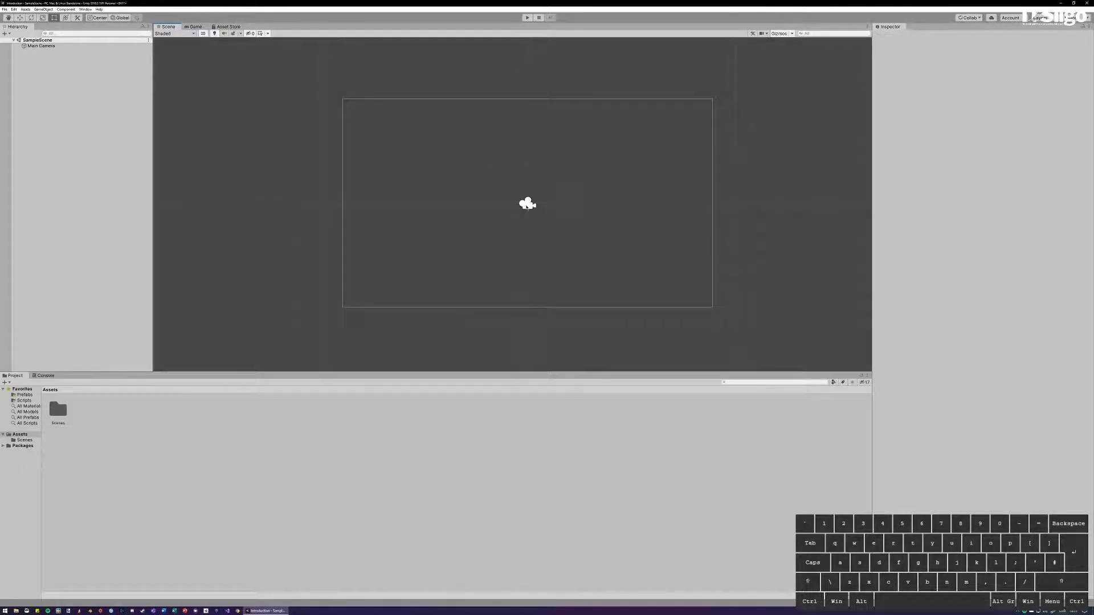
click(527, 205)
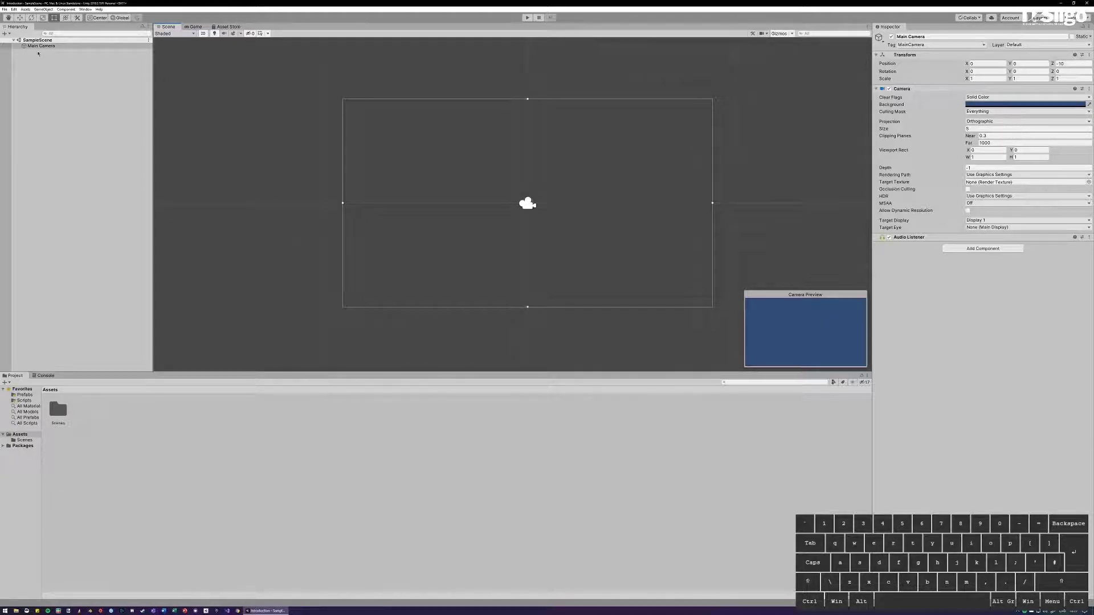
key(ctrl+2)
key(ctrl+4)
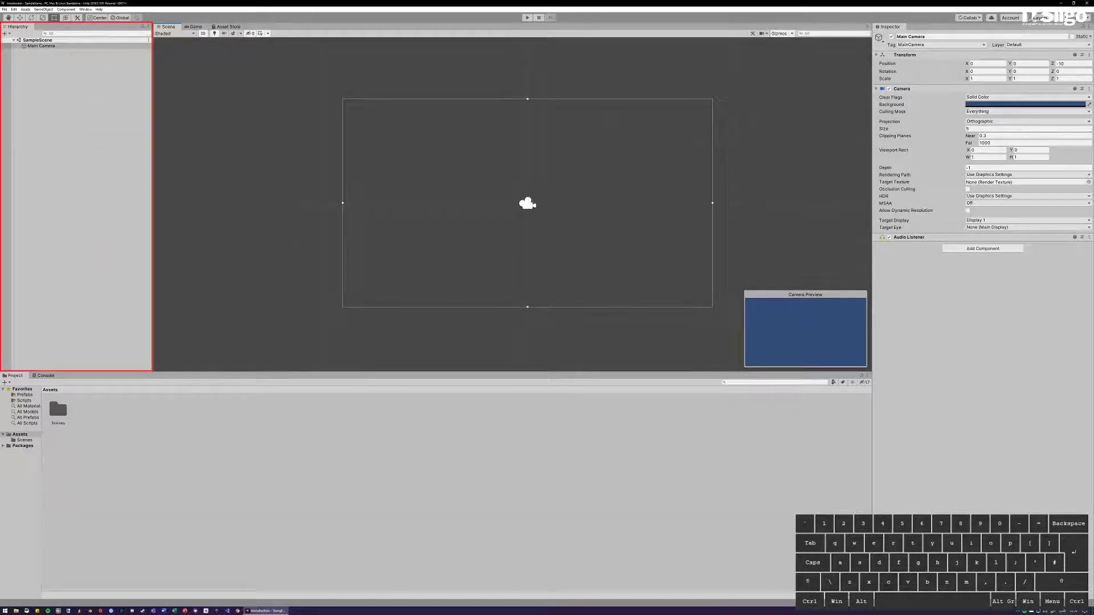
mouse_move(10, 42)
ctrl+mouse_down()
mouse_move(31, 47)
mouse_move(99, 148)
mouse_move(90, 169)
ctrl+mouse_up()
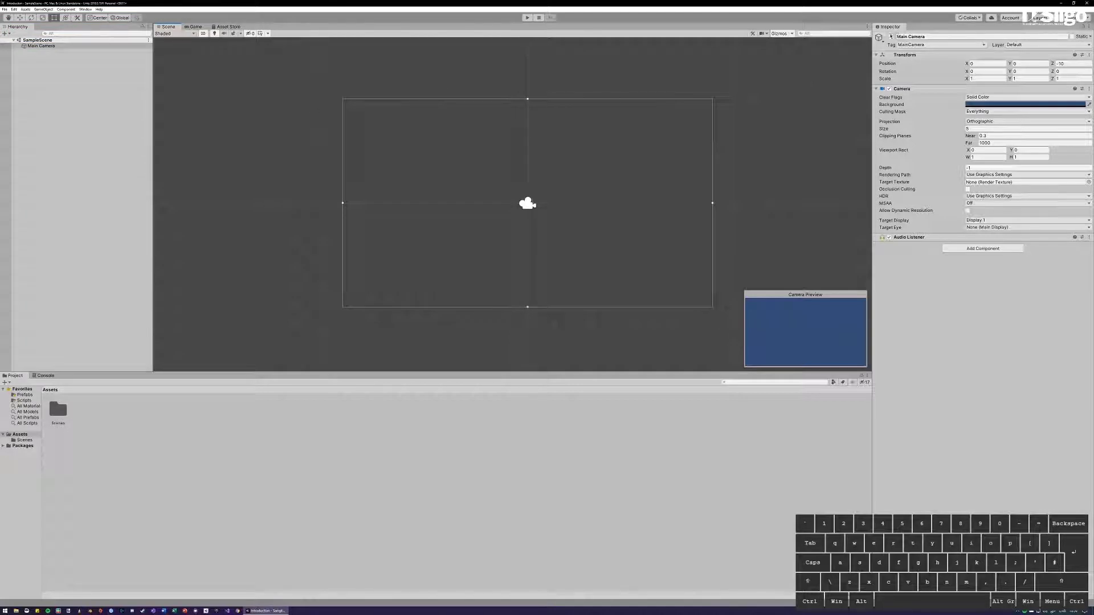
key(ctrl+1)
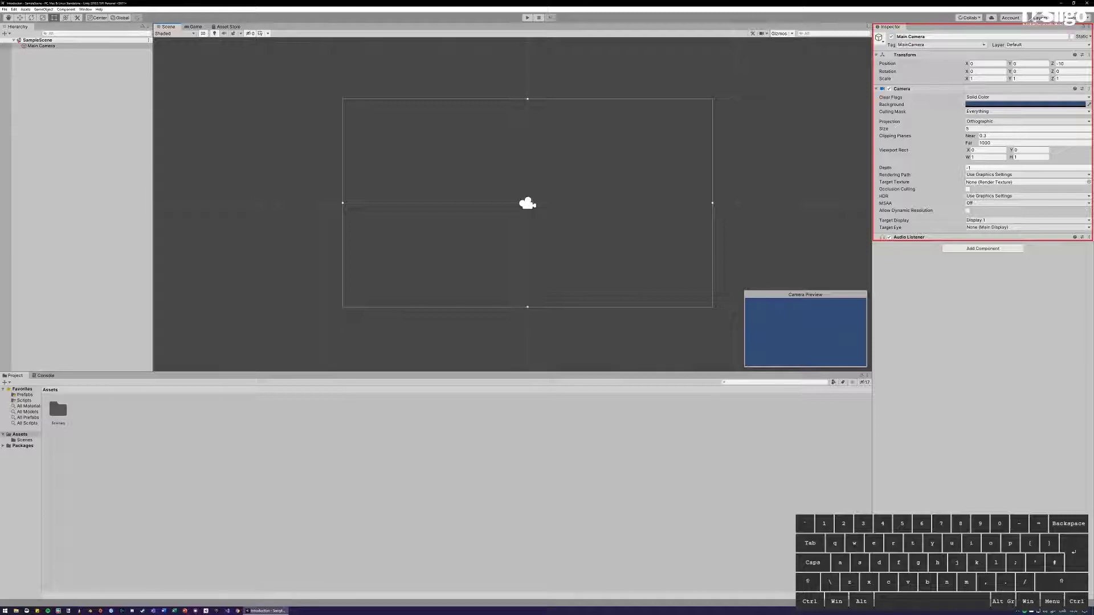
key(ctrl)
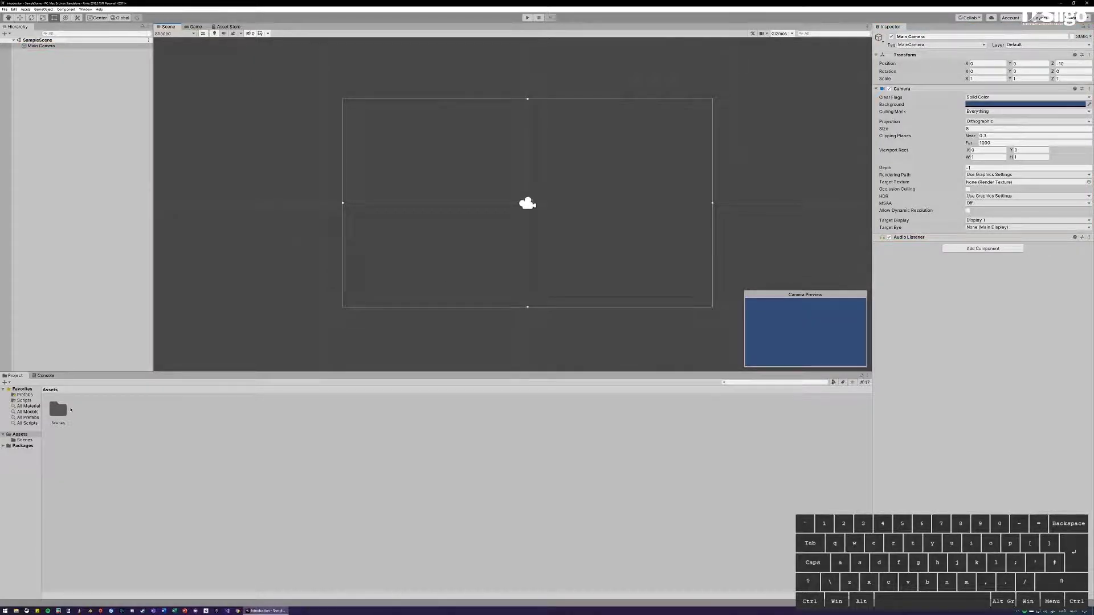
key(ctrl)
key(ctrl)
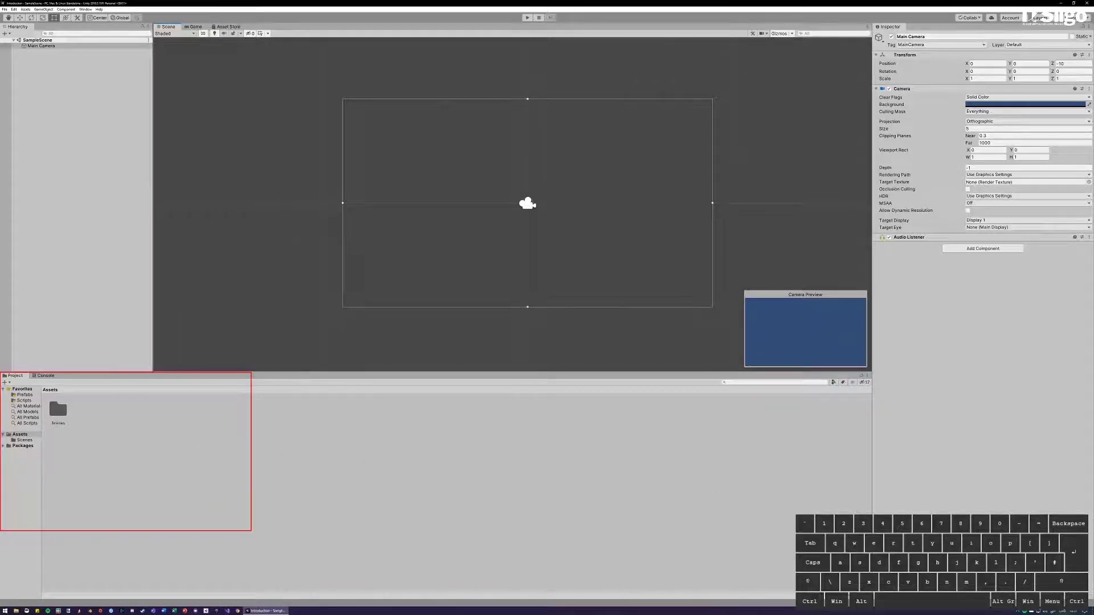
key(ctrl)
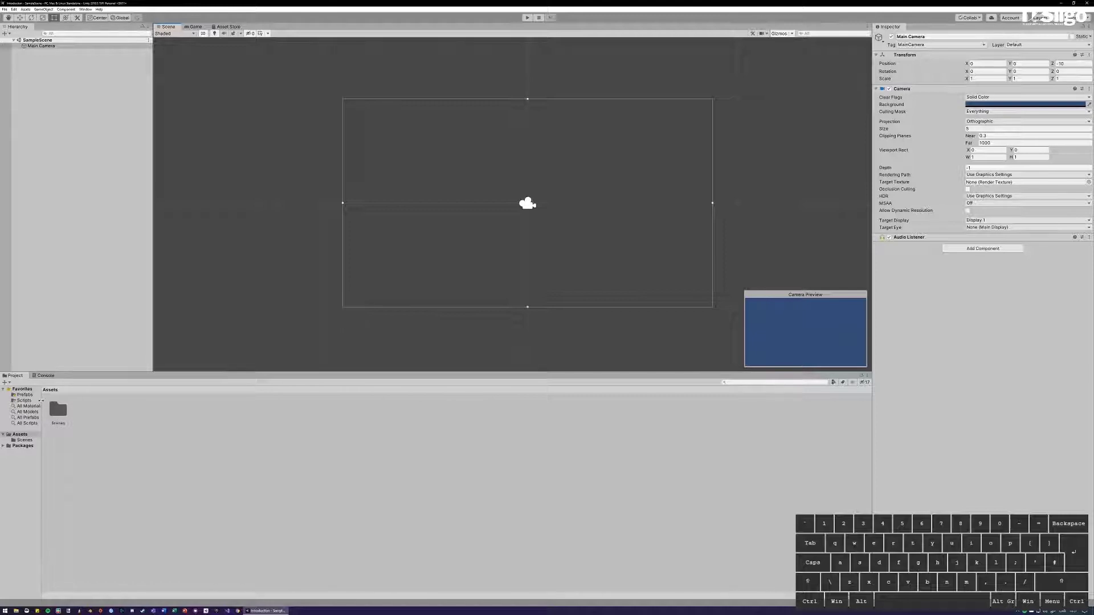
- Dock the Console as a separate window to the right of the Project window
click(46, 376)
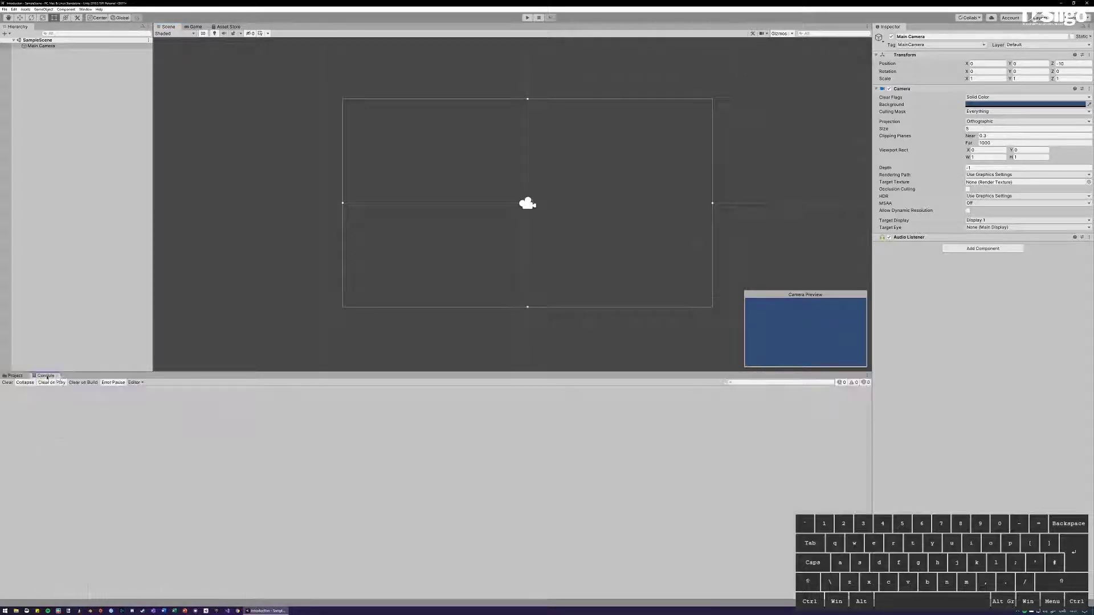
drag(46, 377, 729, 501)
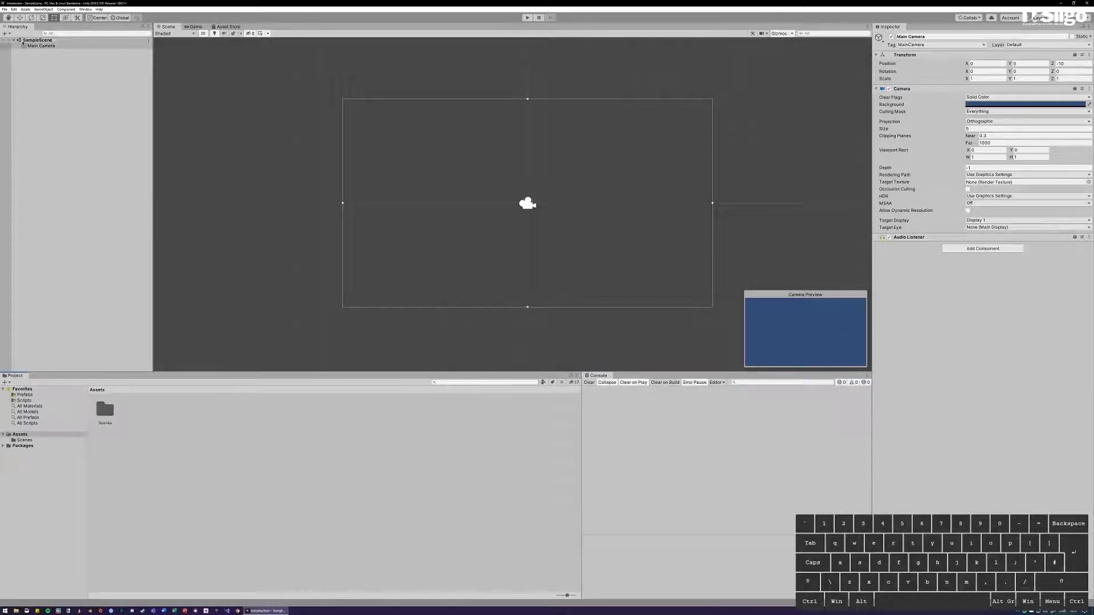
- Dock the Inspector between the Hierarchy and the Scene view, and narrow it with the Main Camera selected
click(31, 46)
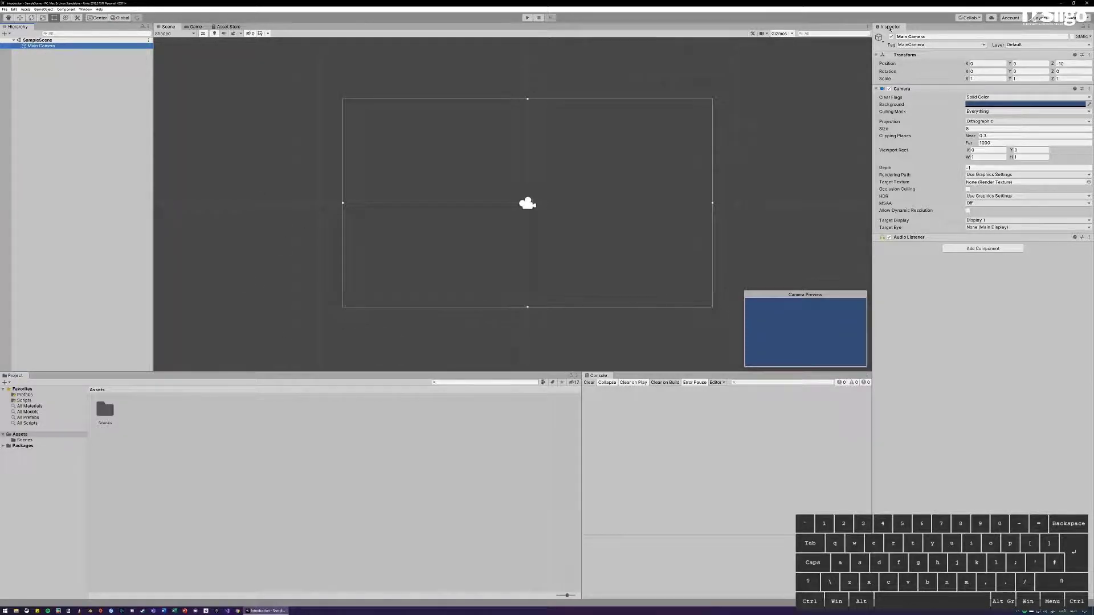
drag(889, 27, 511, 54)
drag(193, 79, 196, 114)
middle_drag(528, 171, 571, 150)
click(713, 230)
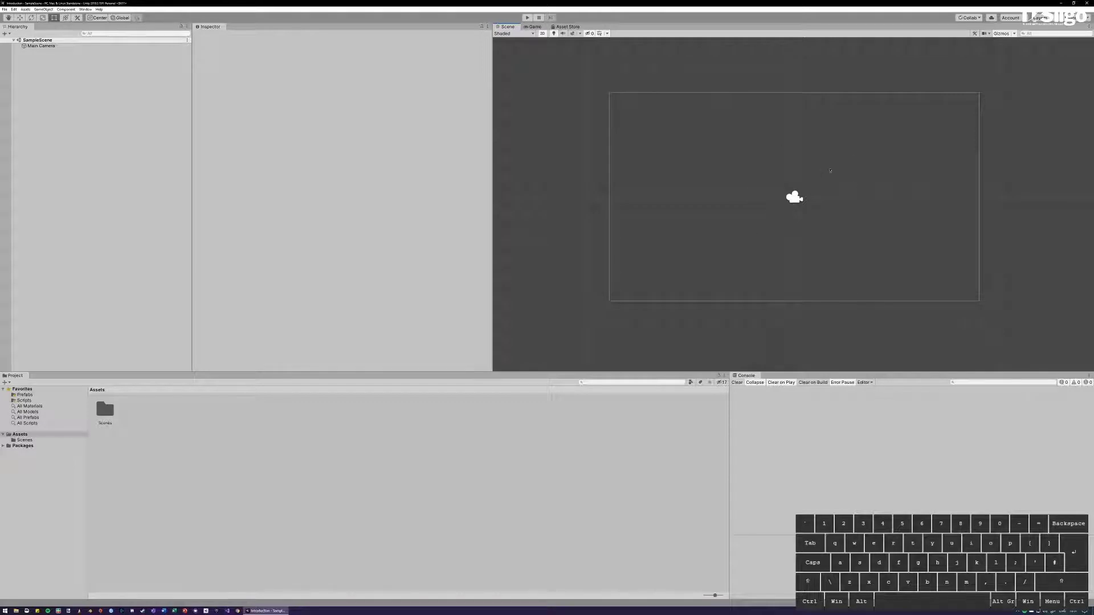
click(57, 46)
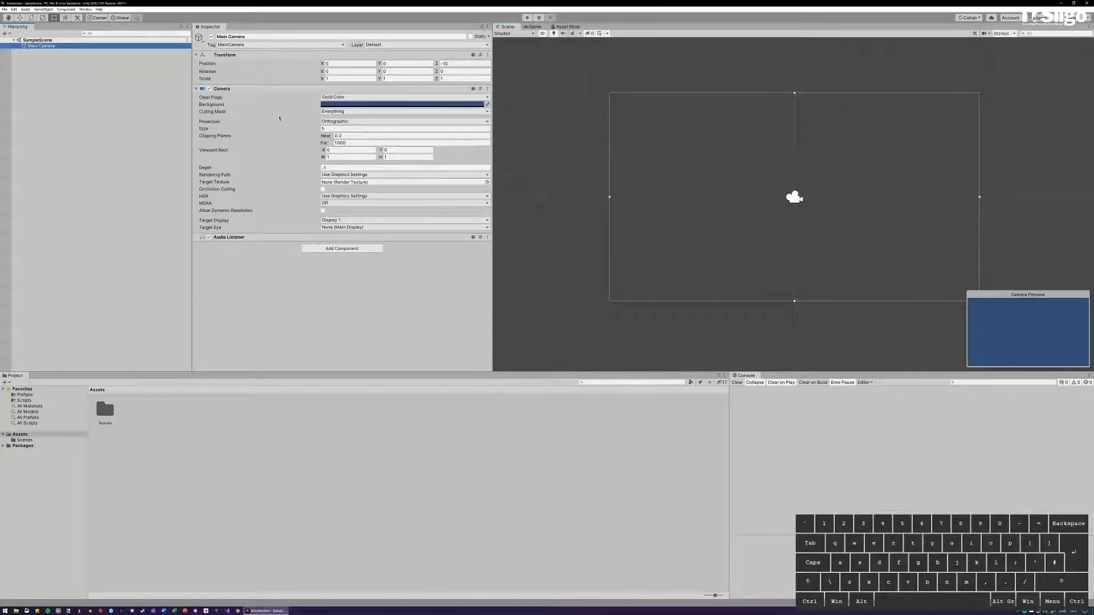
drag(493, 144, 430, 145)
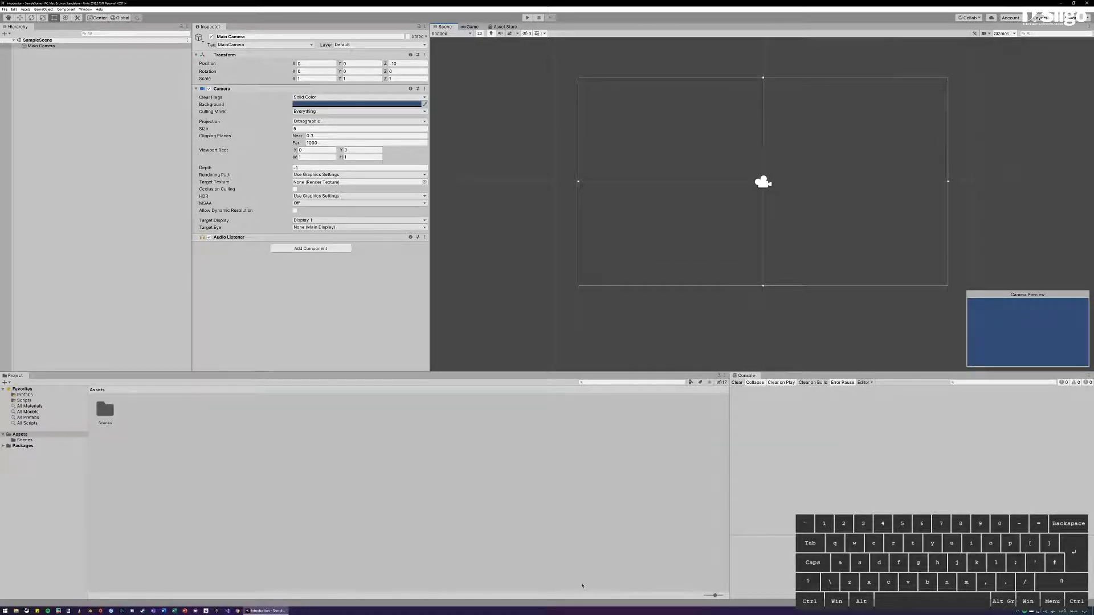
key(ctrl+1)
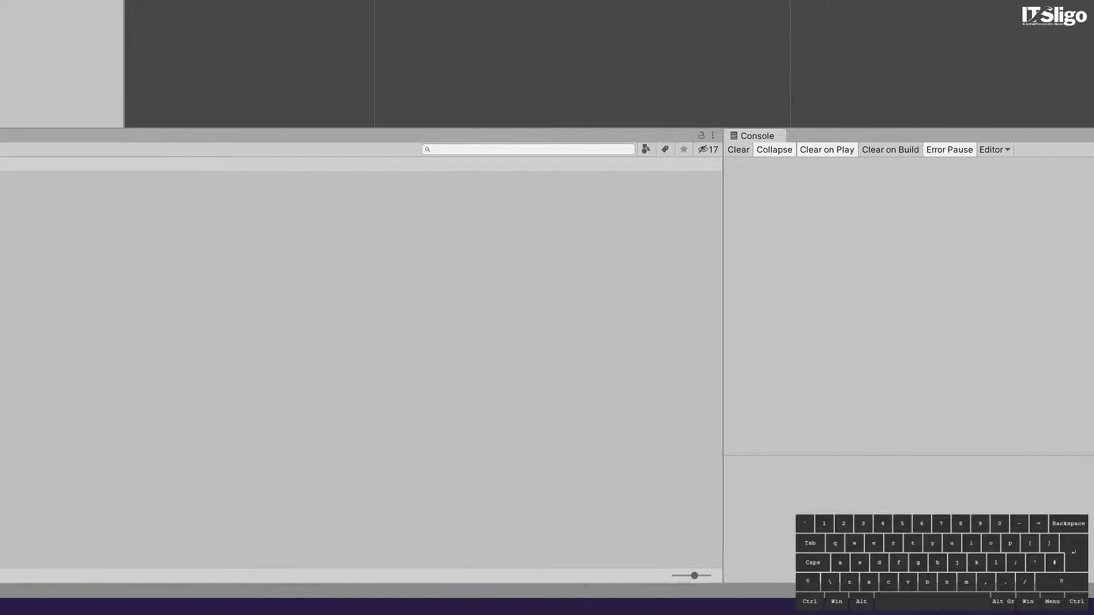
key(ctrl)
ctrl+drag(655, 549, 751, 599)
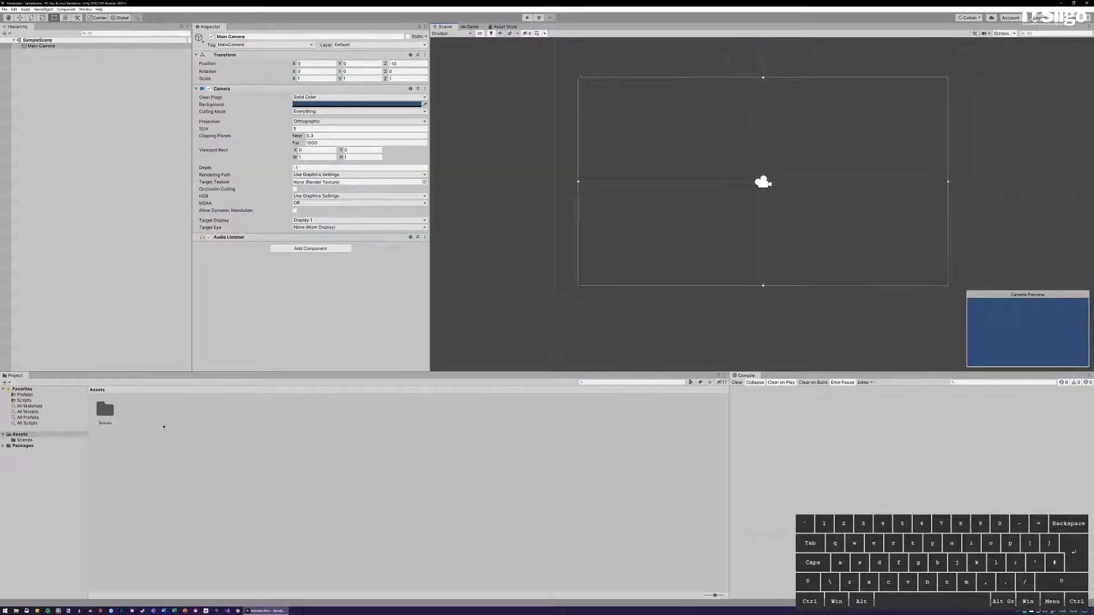
- Reduce the Project window's asset icons to the smallest size so the assets display as a list
click(107, 410)
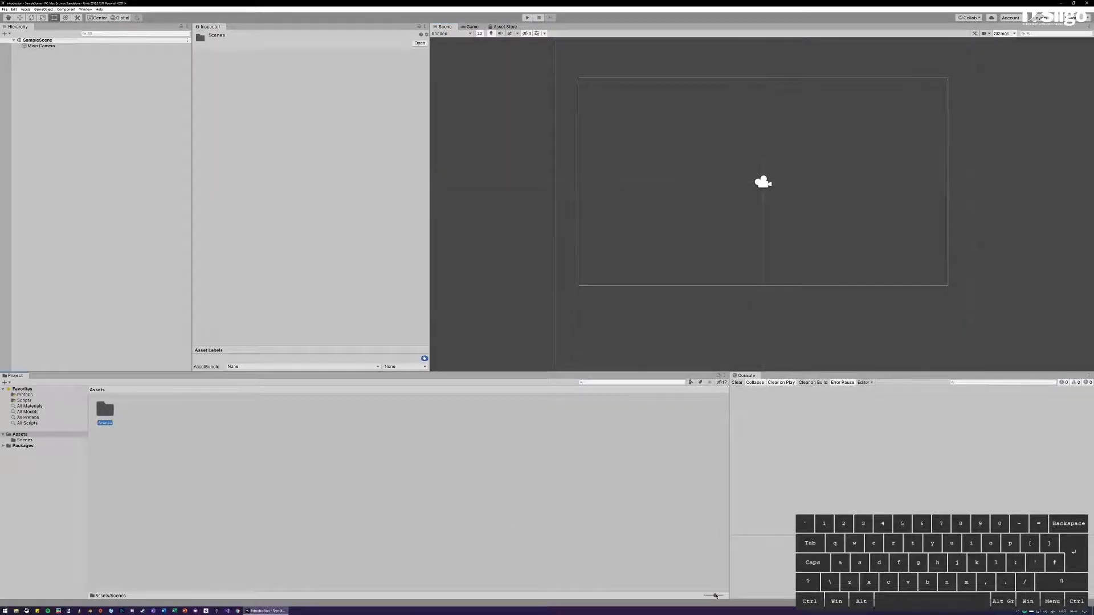
drag(715, 595, 657, 589)
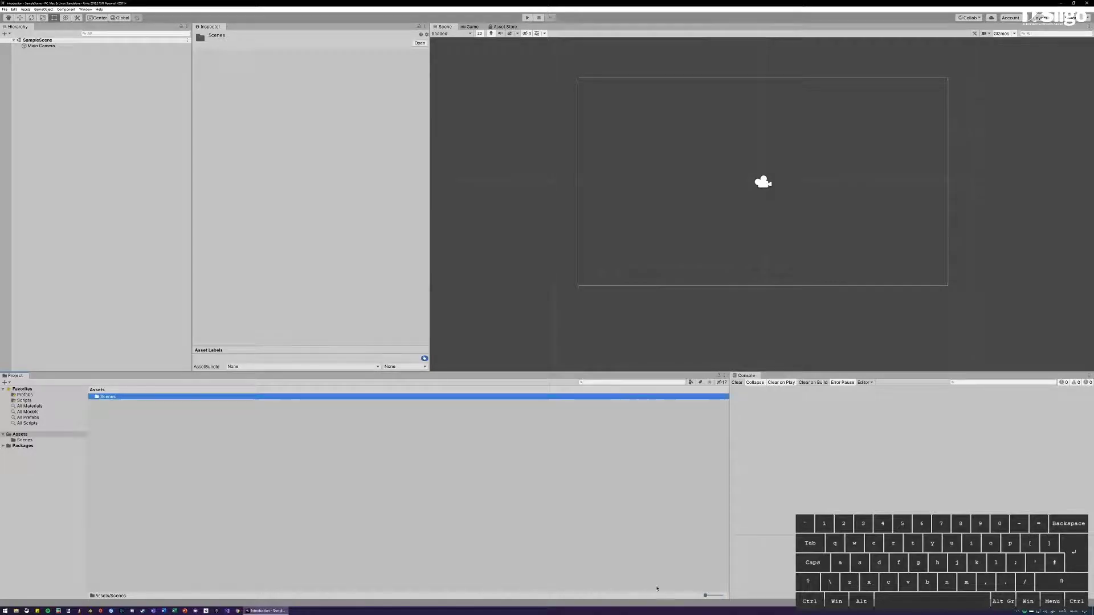
click(275, 433)
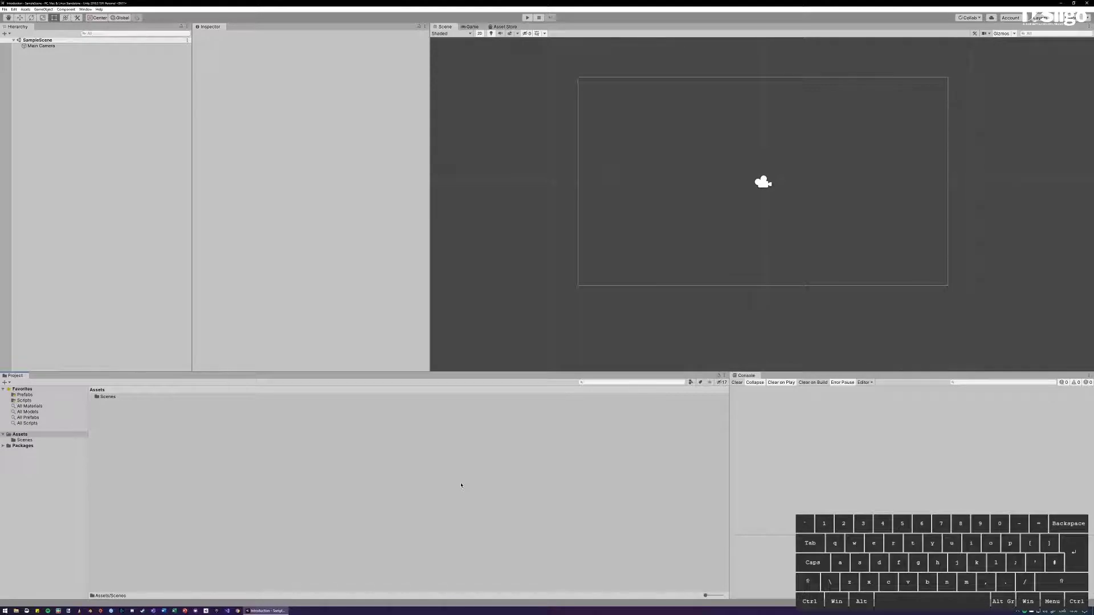
- Create an empty GameObject in SampleScene
middle_drag(883, 291, 739, 239)
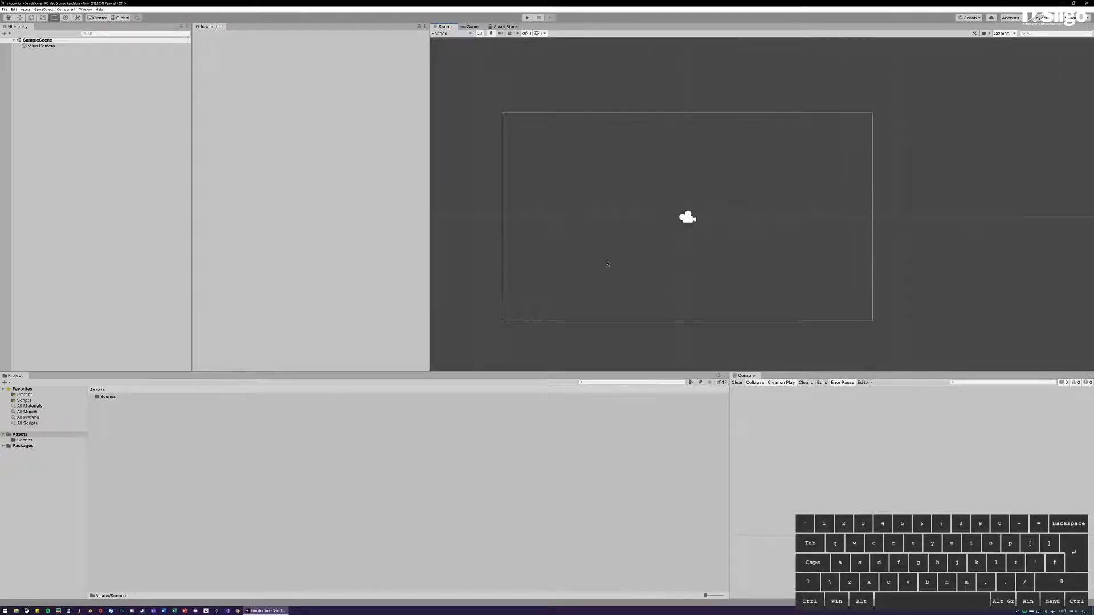
middle_drag(619, 249, 791, 246)
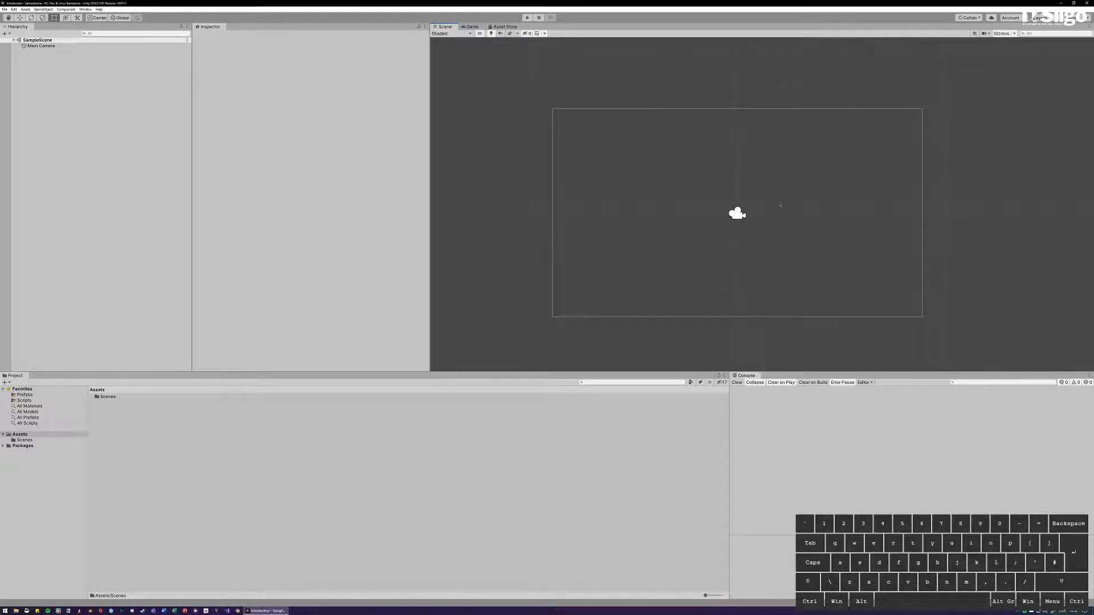
middle_drag(723, 224, 744, 264)
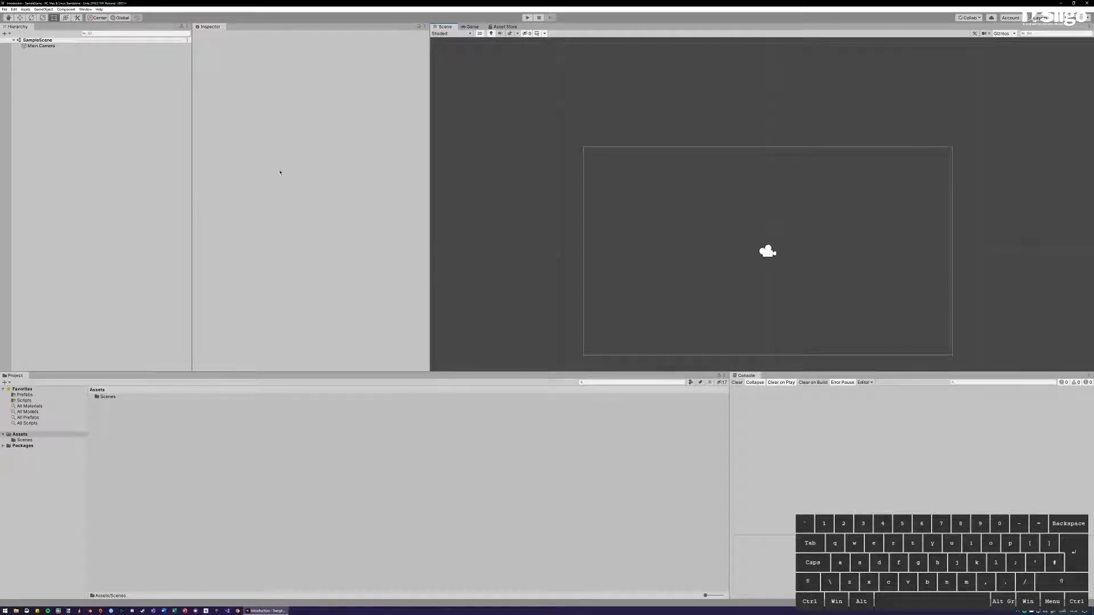
right_click(49, 84)
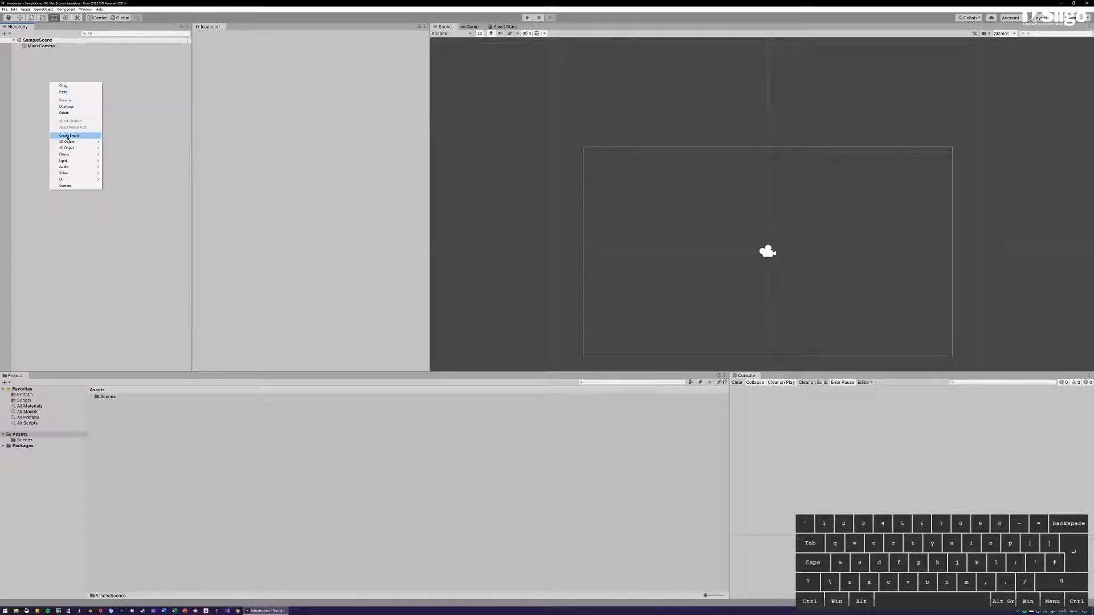
click(68, 136)
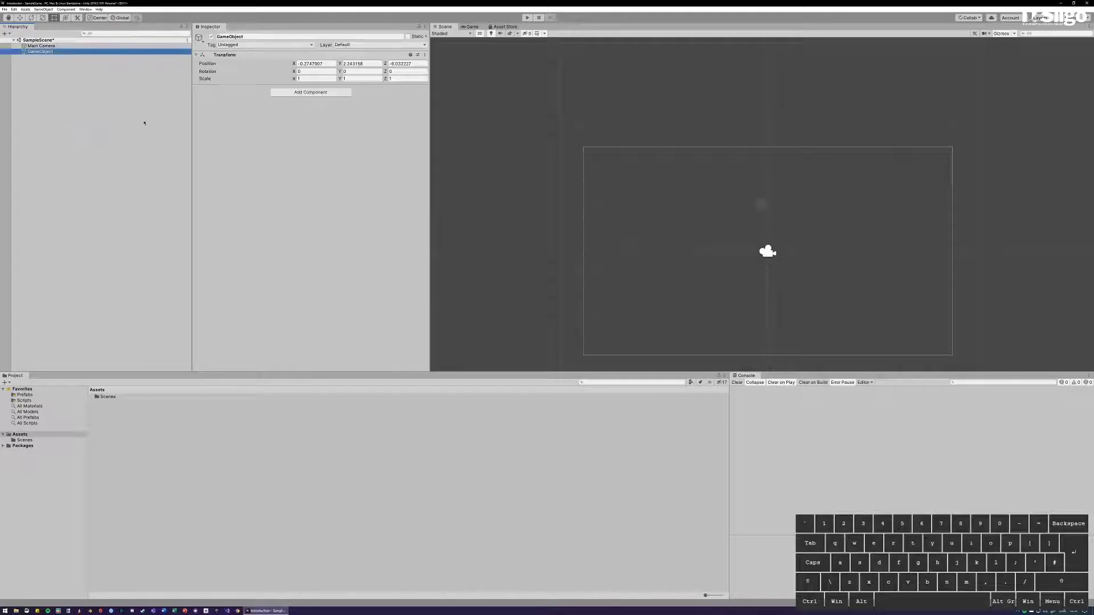
- Examine the new GameObject's active state, name, tag and Transform properties in the Inspector
key(ctrl)
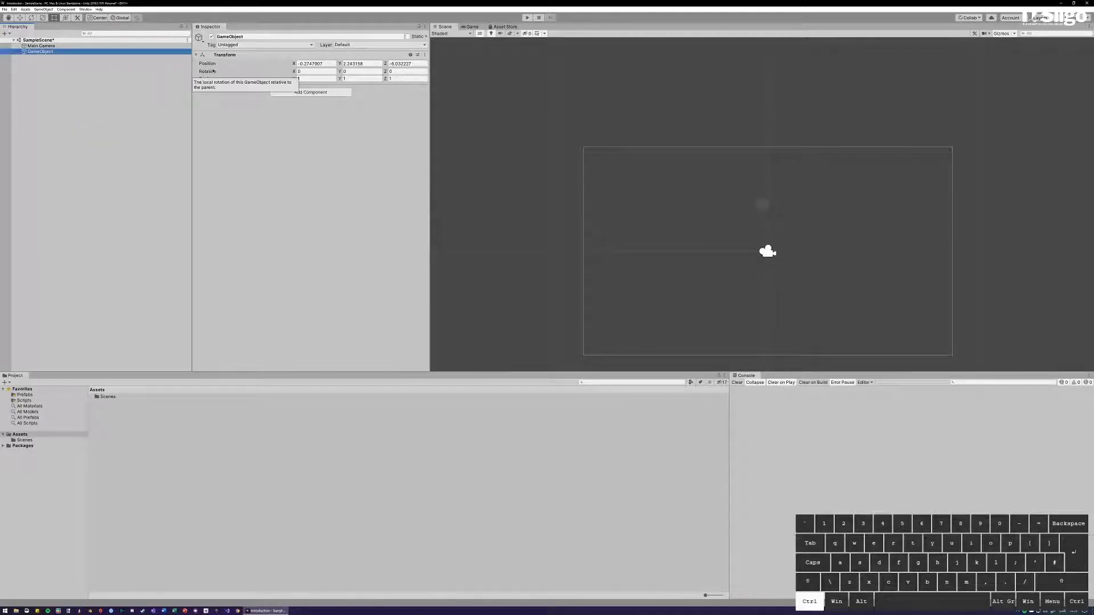
key(ctrl+1)
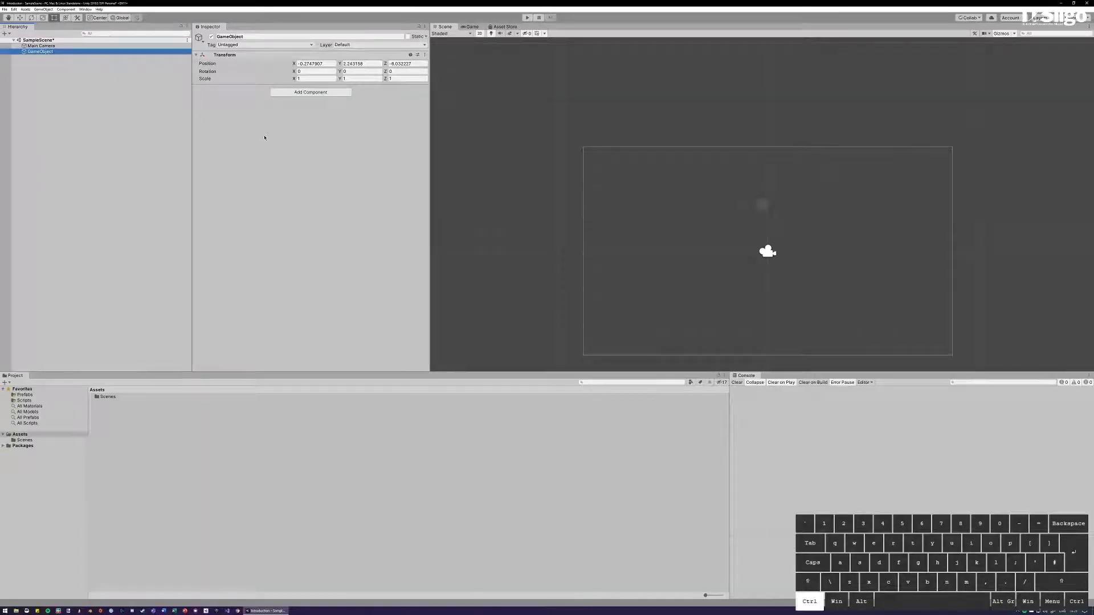
key(ctrl+1)
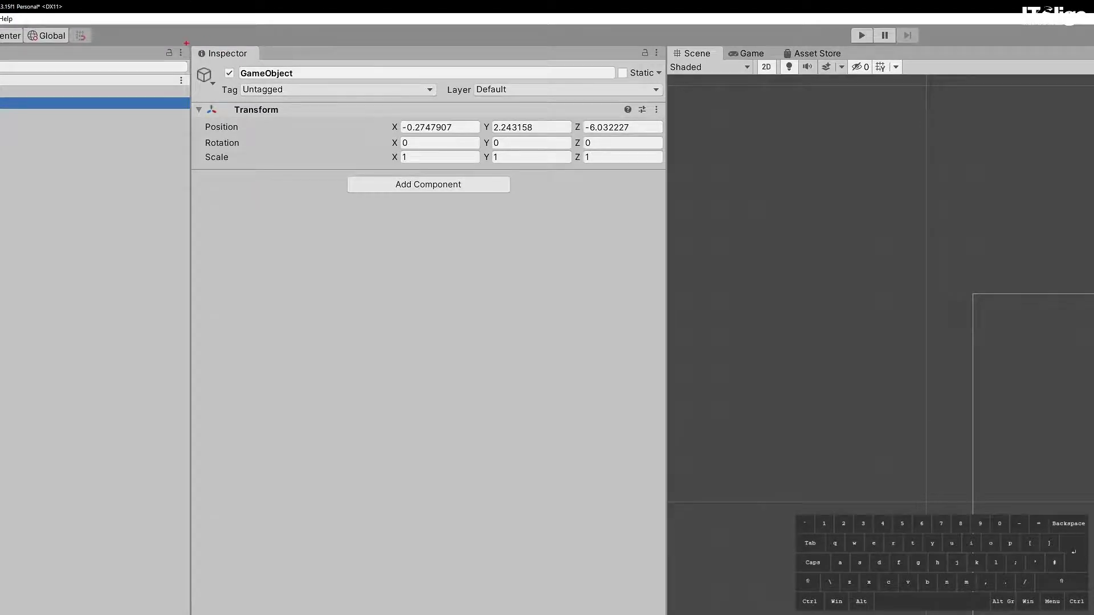
key(ctrl)
mouse_move(193, 44)
ctrl+mouse_down()
mouse_move(367, 100)
mouse_move(666, 99)
ctrl+mouse_up()
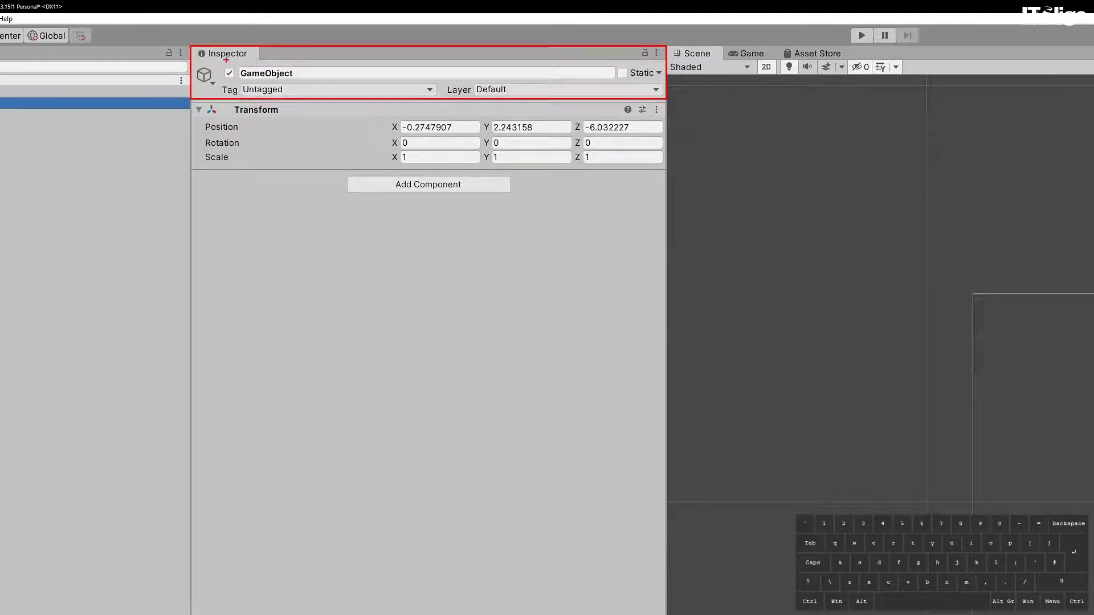
key(ctrl)
ctrl+drag(220, 61, 235, 77)
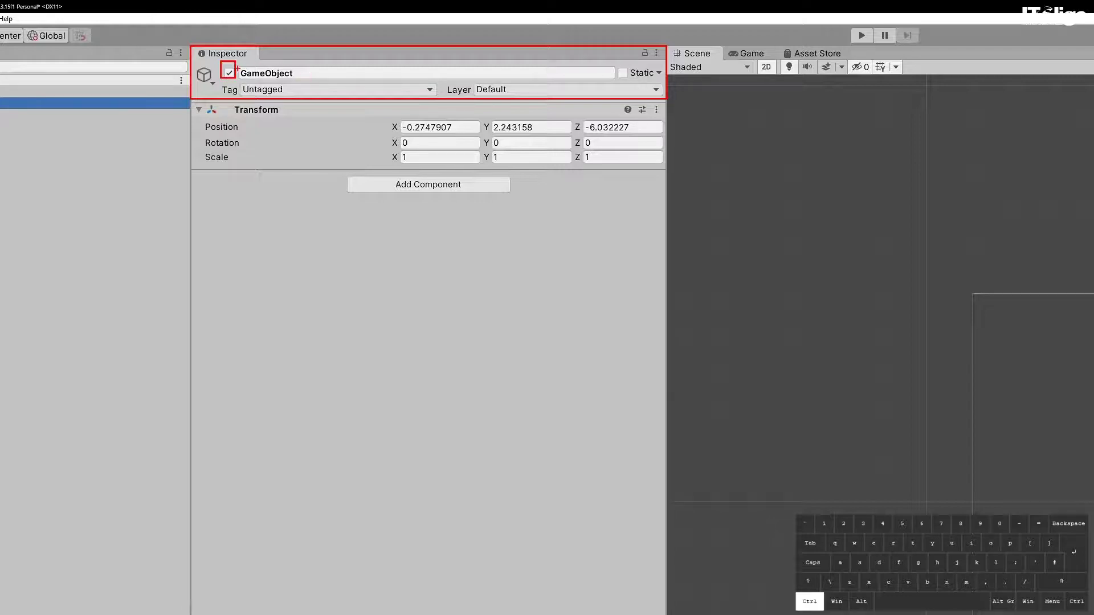
mouse_move(238, 63)
ctrl+mouse_down()
mouse_move(257, 77)
mouse_move(294, 80)
ctrl+mouse_up()
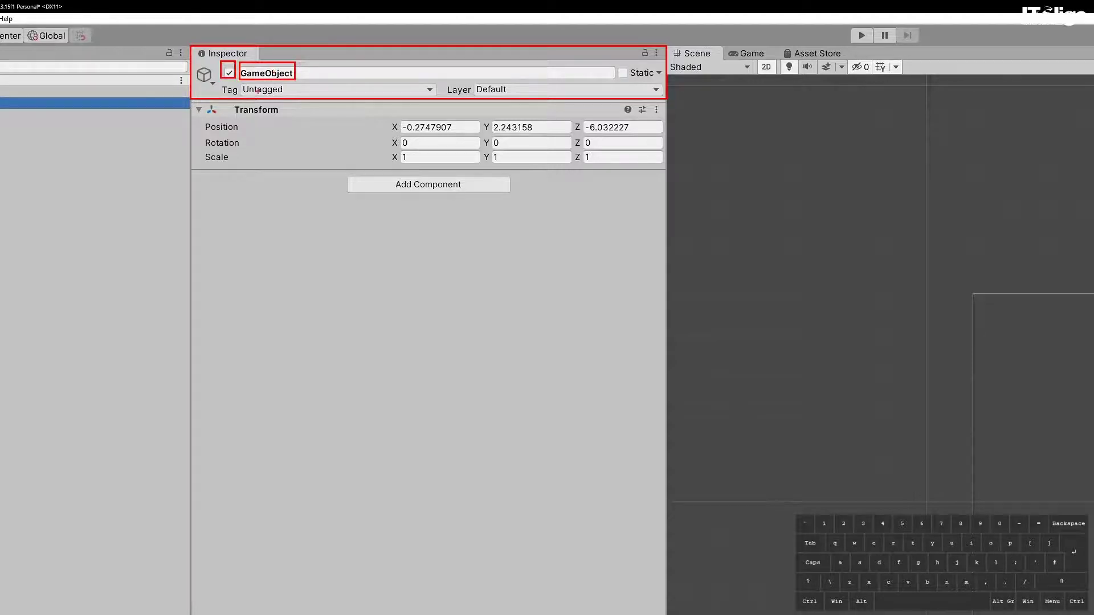
ctrl+drag(221, 84, 440, 97)
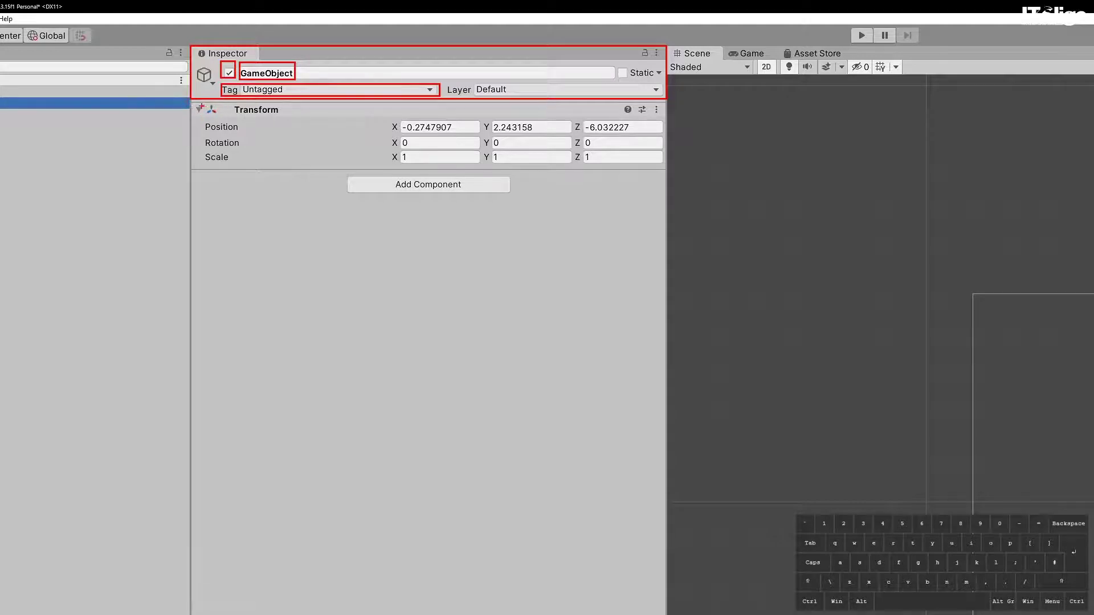
ctrl+drag(192, 101, 666, 170)
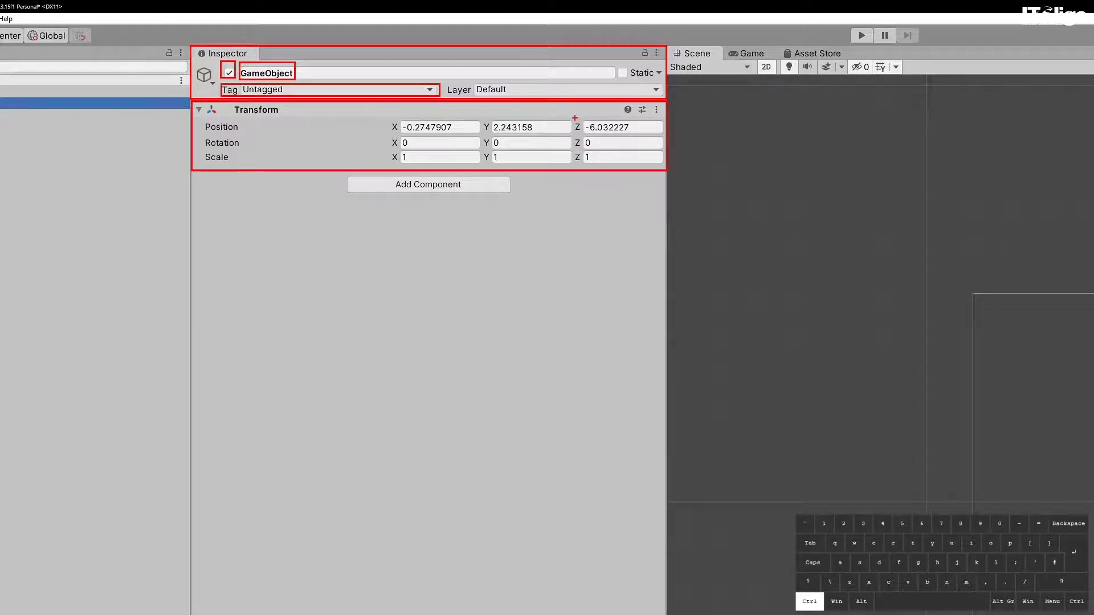
ctrl+drag(573, 117, 661, 163)
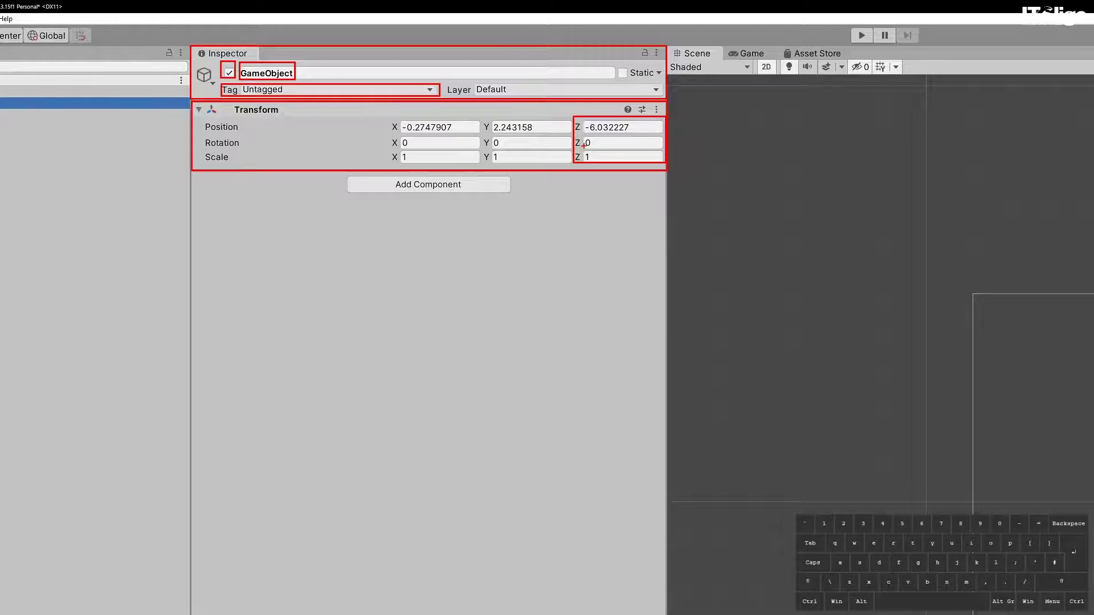
ctrl+drag(392, 118, 573, 136)
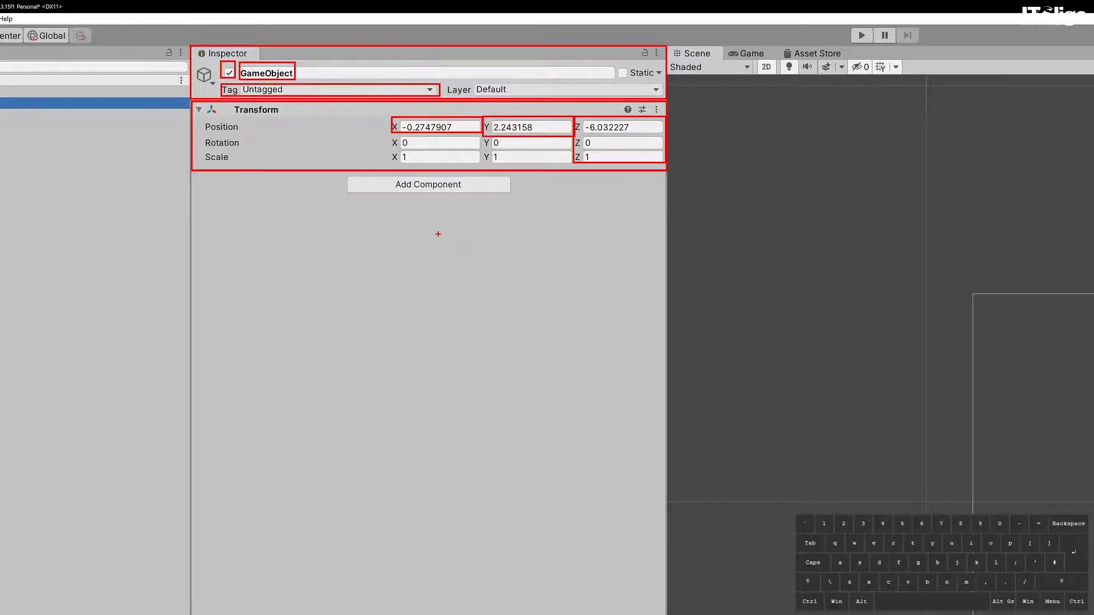
key(Escape)
- Select the GameObject and shift it with the Move tool to about X -3.55, Y 1.43 in the Scene view
key(f)
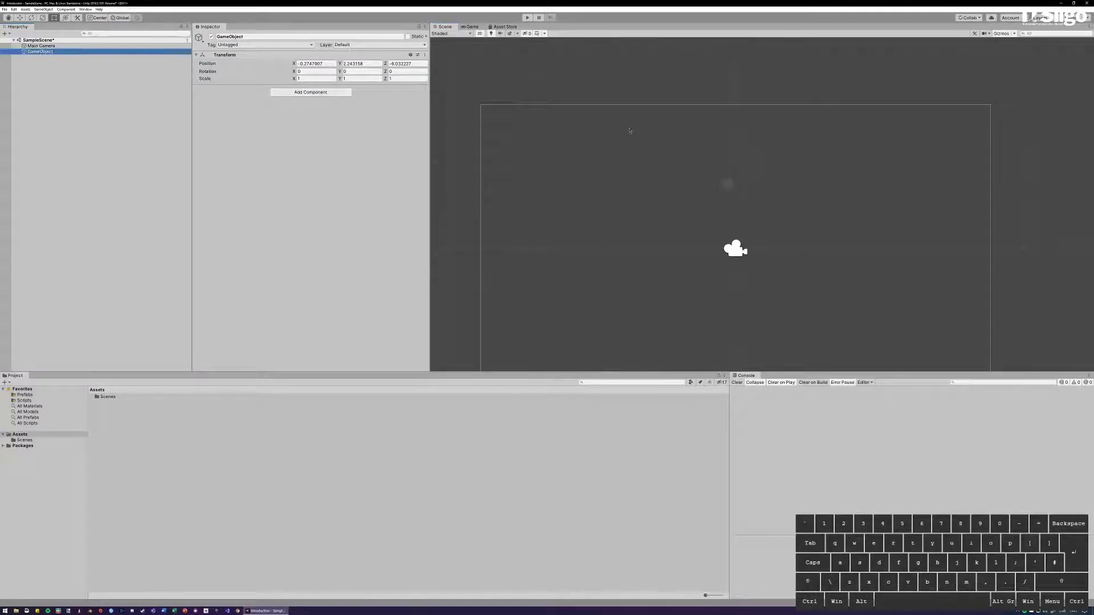
drag(706, 166, 759, 206)
click(40, 52)
key(ctrl+1)
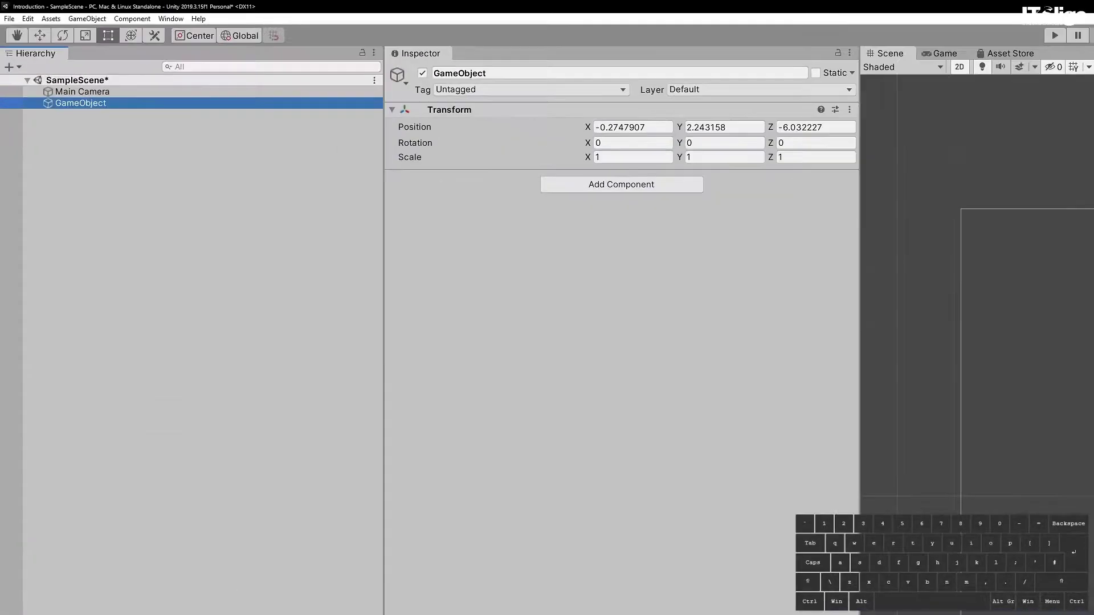
key(ctrl)
key(ctrl)
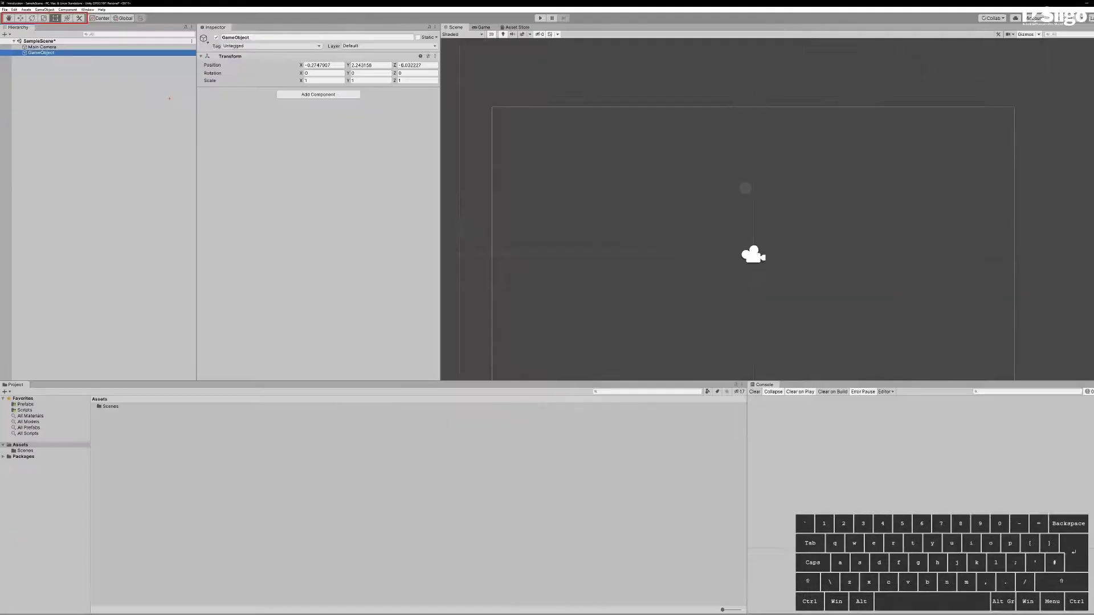
click(20, 18)
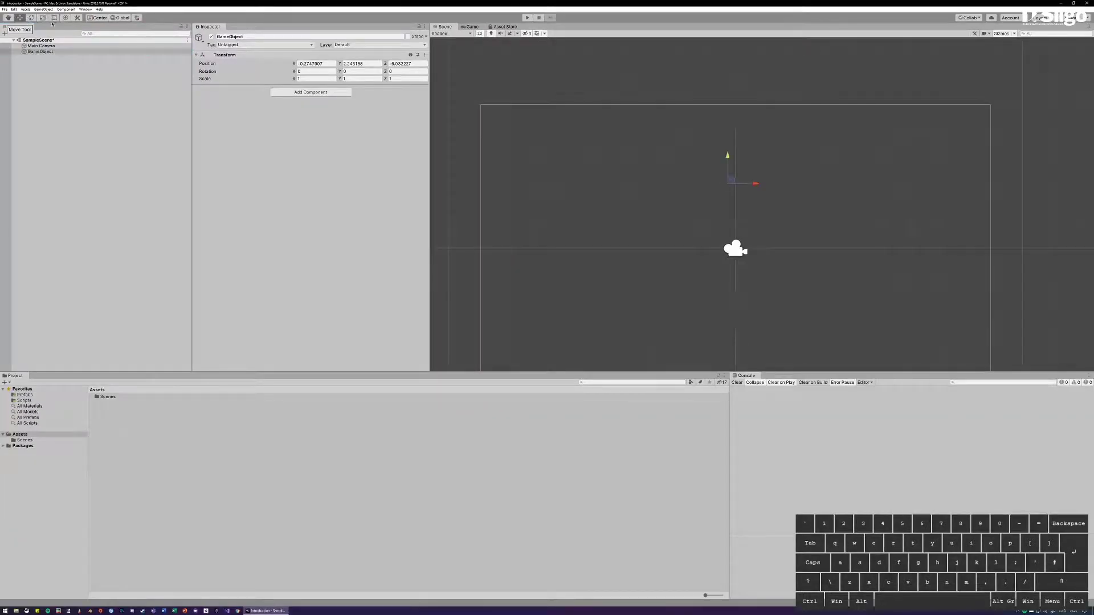
drag(729, 181, 689, 238)
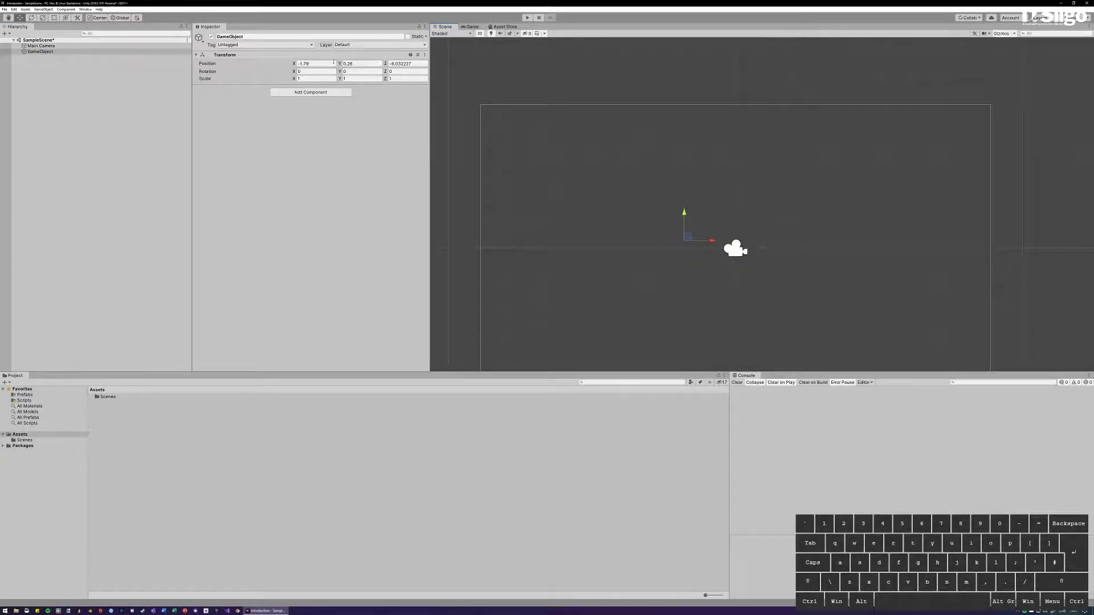
drag(688, 237, 646, 205)
- Set the GameObject's position to X 0, Y 0, Z 0
click(412, 64)
text(0)
click(357, 64)
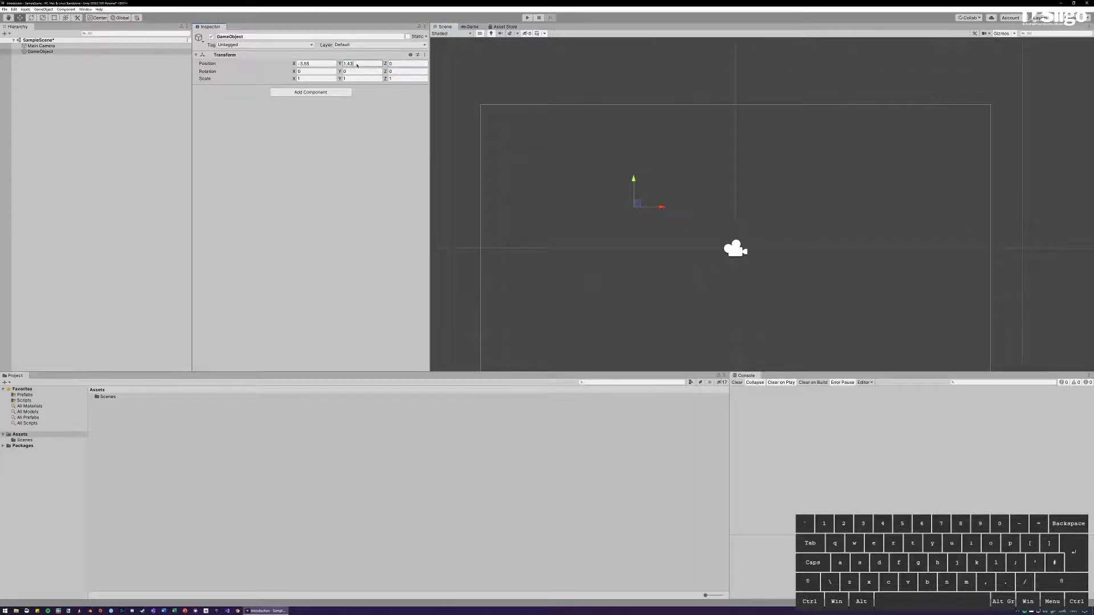
text(0)
click(313, 63)
text(0)
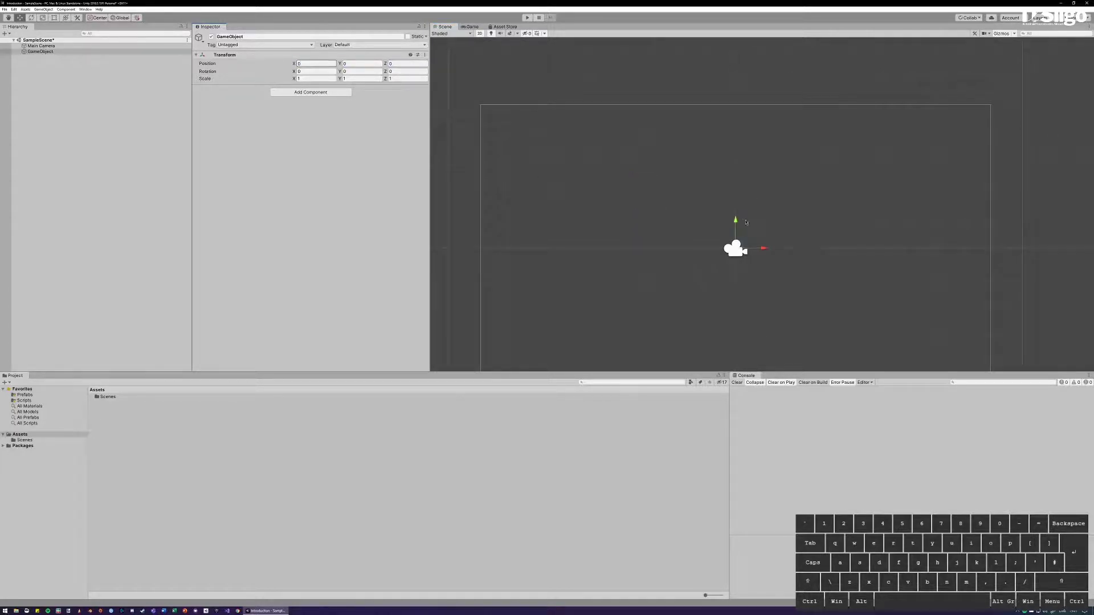
- Move the GameObject straight up along its Y axis to about Y 2.13, above the camera icon
middle_drag(780, 251, 742, 195)
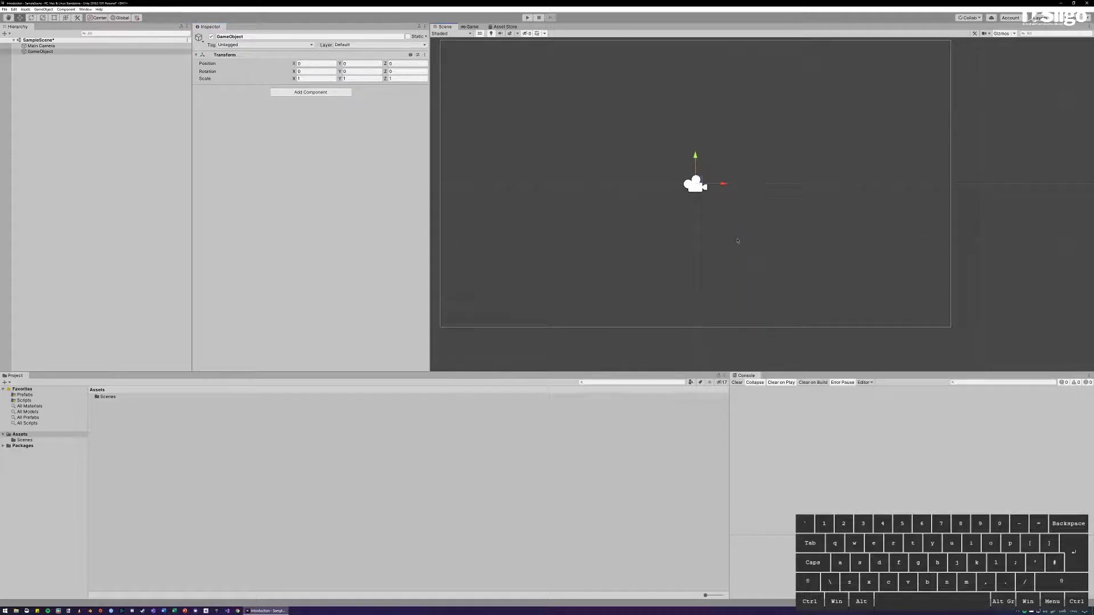
middle_drag(737, 241, 747, 246)
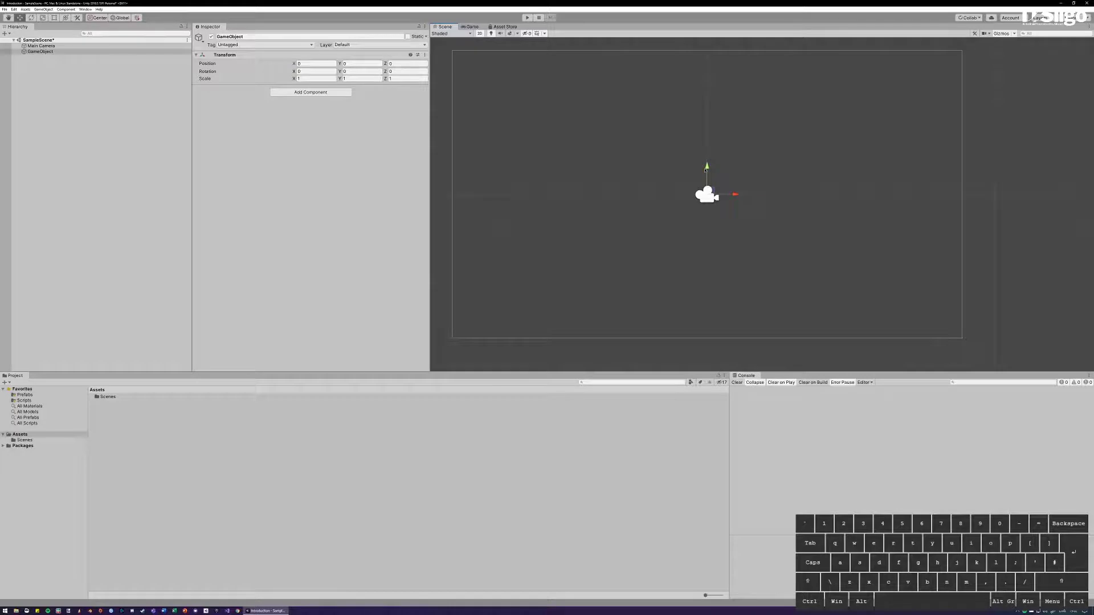
drag(706, 169, 709, 107)
scroll(637, 142, up, 6)
middle_drag(637, 142, 653, 176)
scroll(652, 176, up, 5)
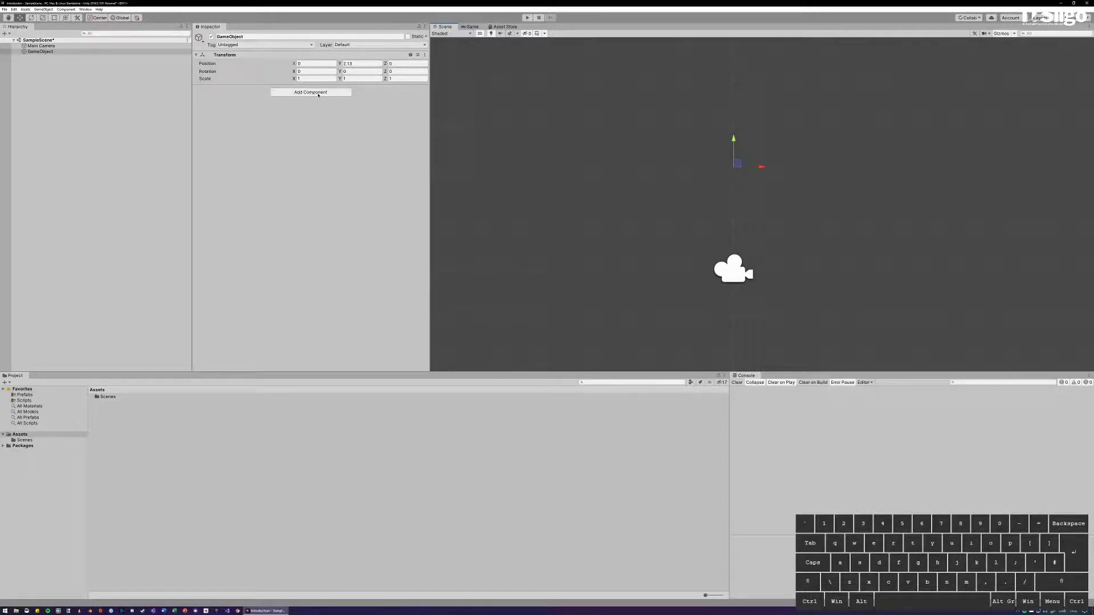
- Add a Sprite Renderer component to the GameObject
click(319, 92)
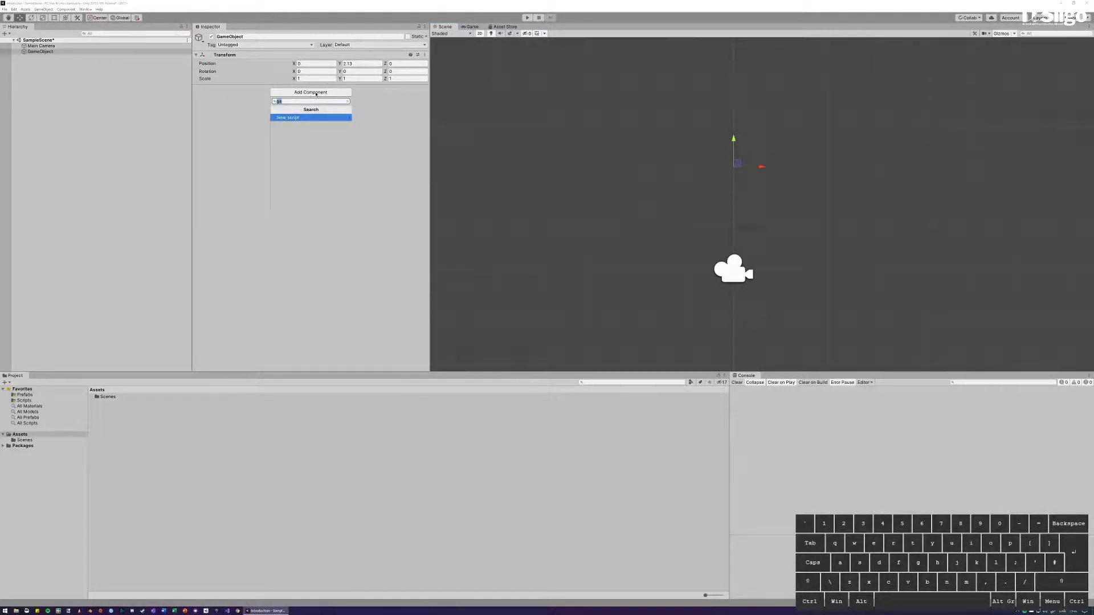
key(BackSpace)
scroll(298, 170, down, 2)
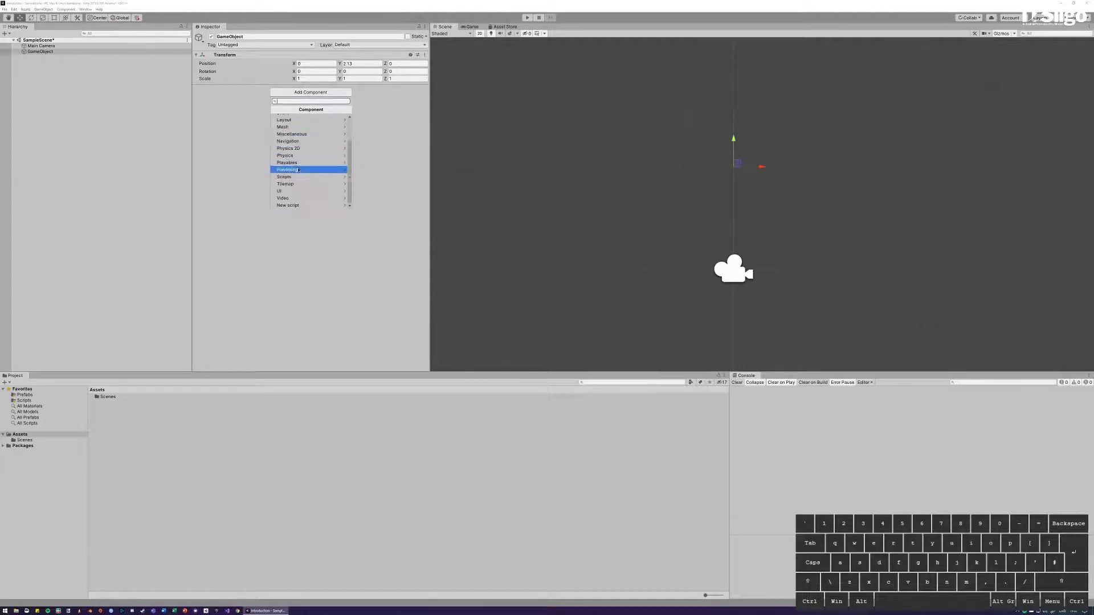
scroll(297, 171, up, 2)
scroll(293, 177, down, 2)
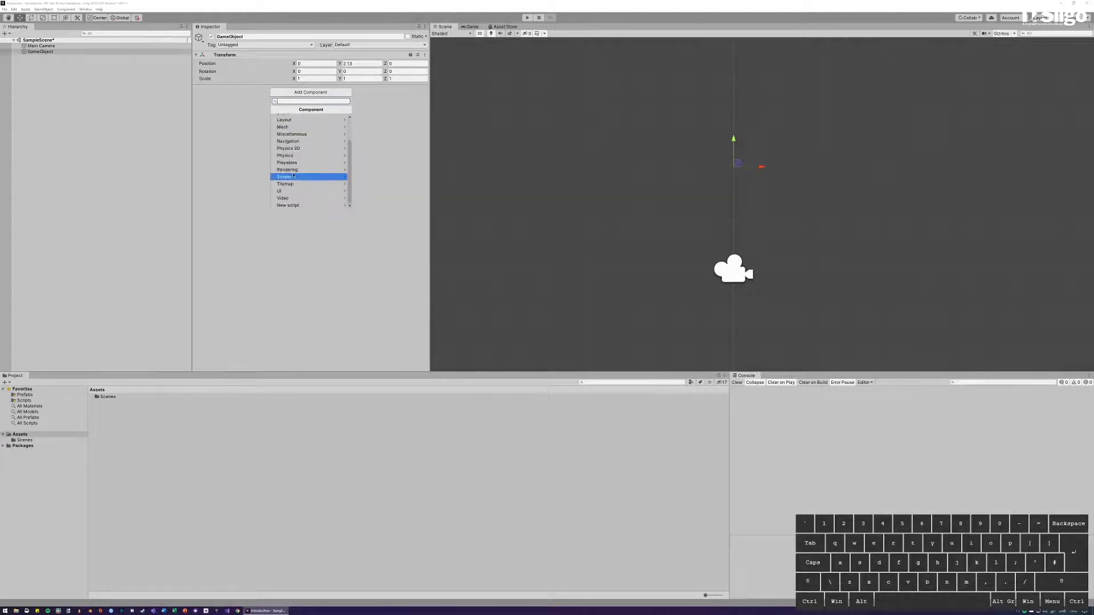
scroll(299, 163, up, 2)
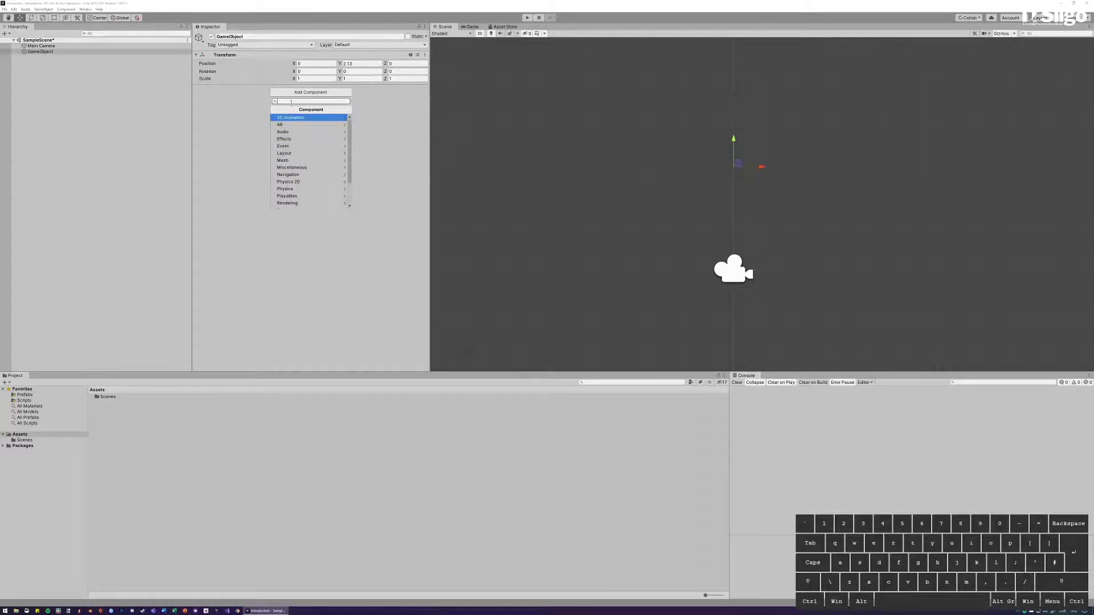
text(sprite)
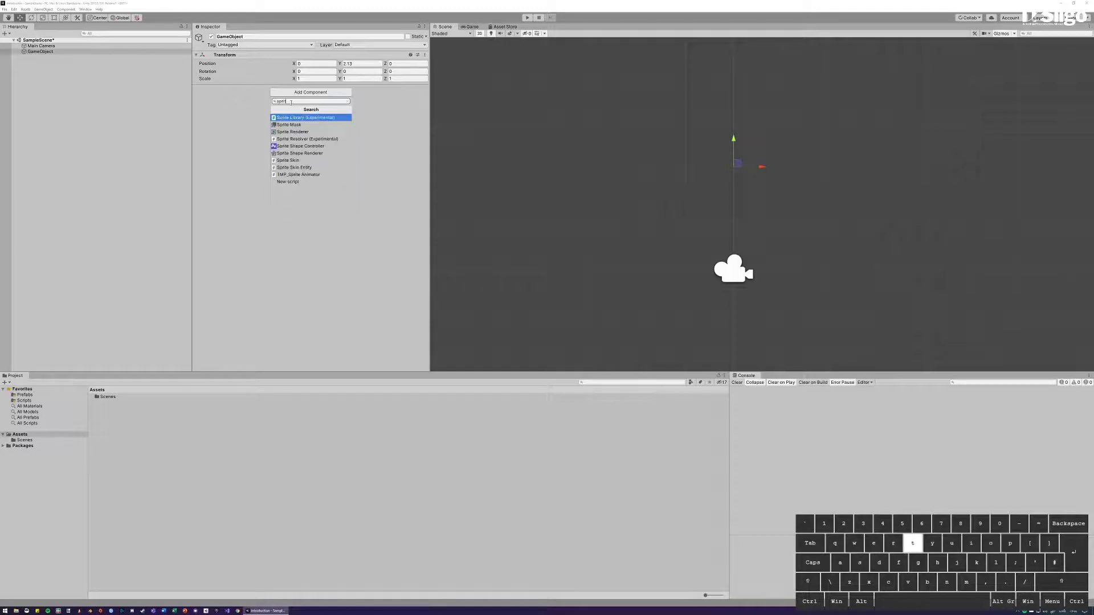
key(Down)
key(Down)
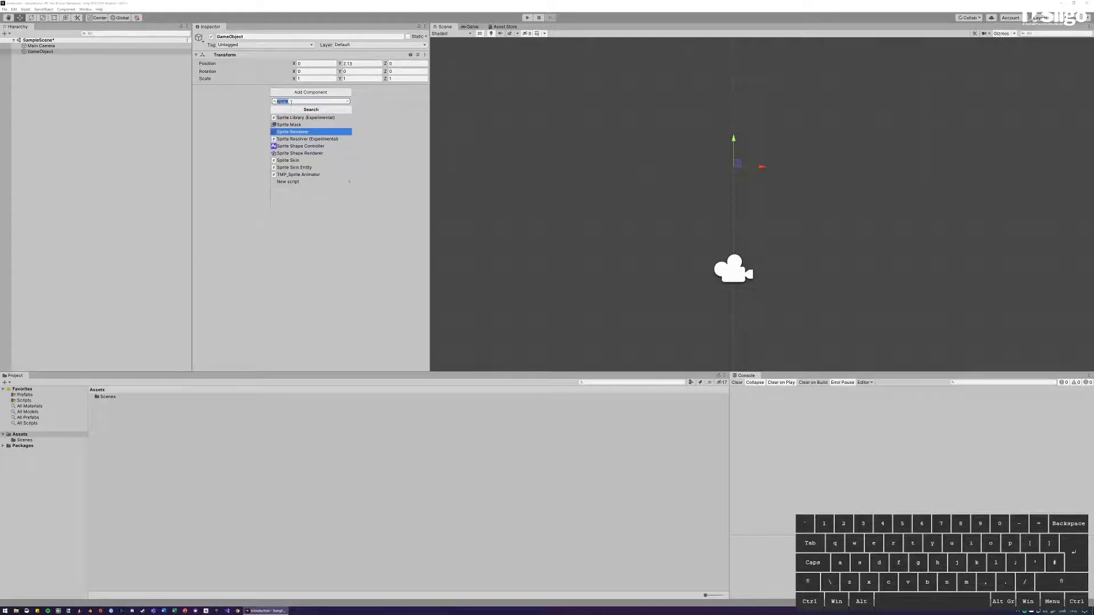
key(Return)
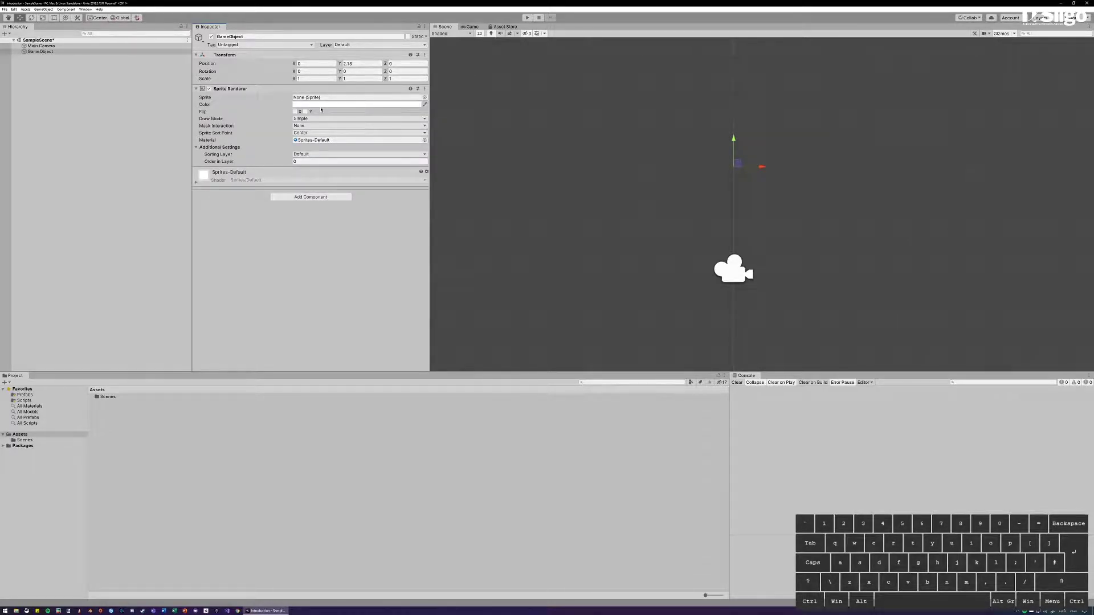
- Examine the Sprite Renderer's properties in the Inspector, especially its Sprite field
key(ctrl)
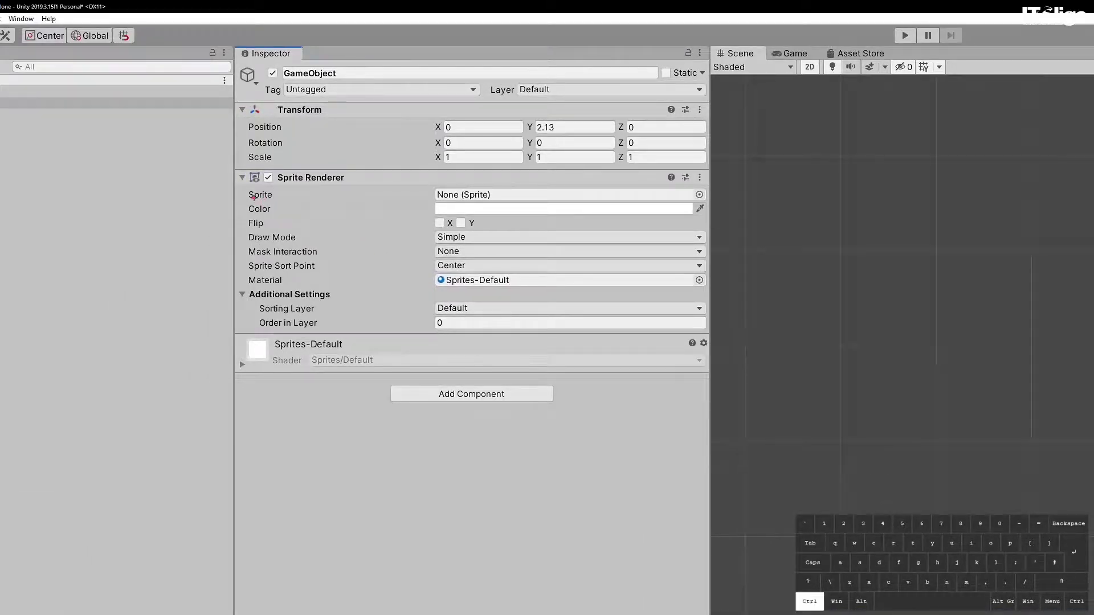
mouse_move(235, 167)
ctrl+mouse_down()
mouse_move(652, 361)
mouse_move(715, 325)
mouse_move(710, 331)
ctrl+mouse_up()
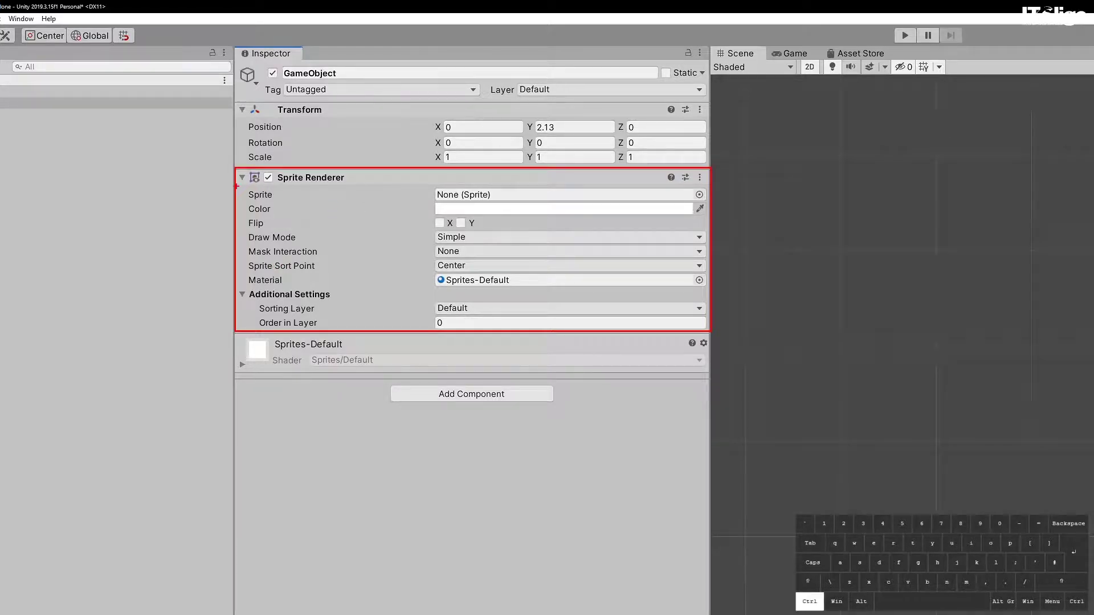
mouse_move(243, 188)
ctrl+mouse_down()
mouse_move(469, 214)
mouse_move(706, 212)
ctrl+mouse_up()
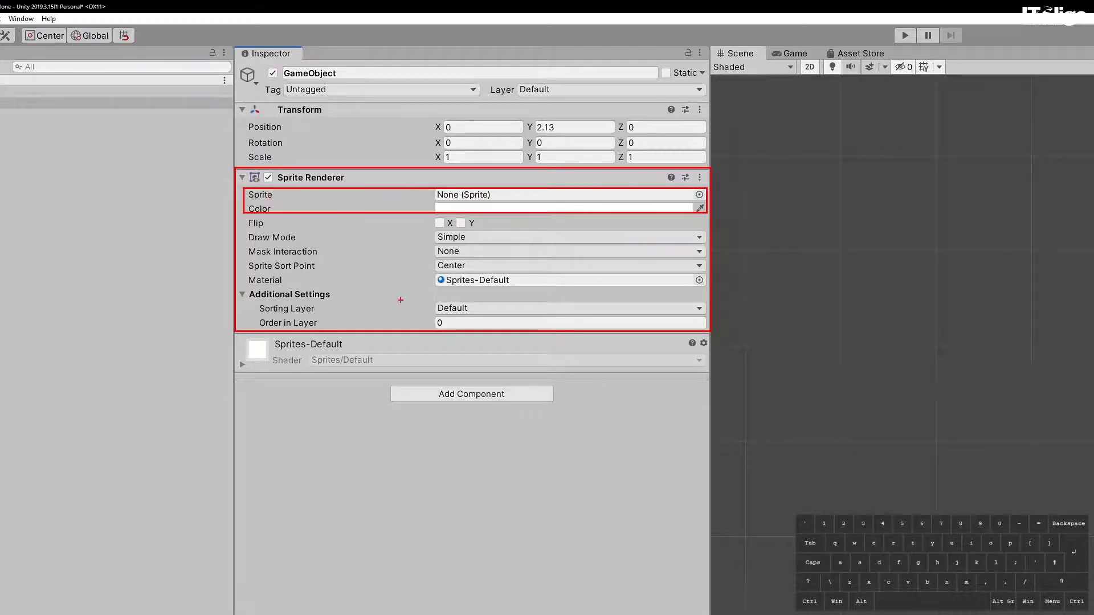
- Assign the built-in UISprite as the sprite of the GameObject's Sprite Renderer
ctrl+drag(258, 314, 451, 330)
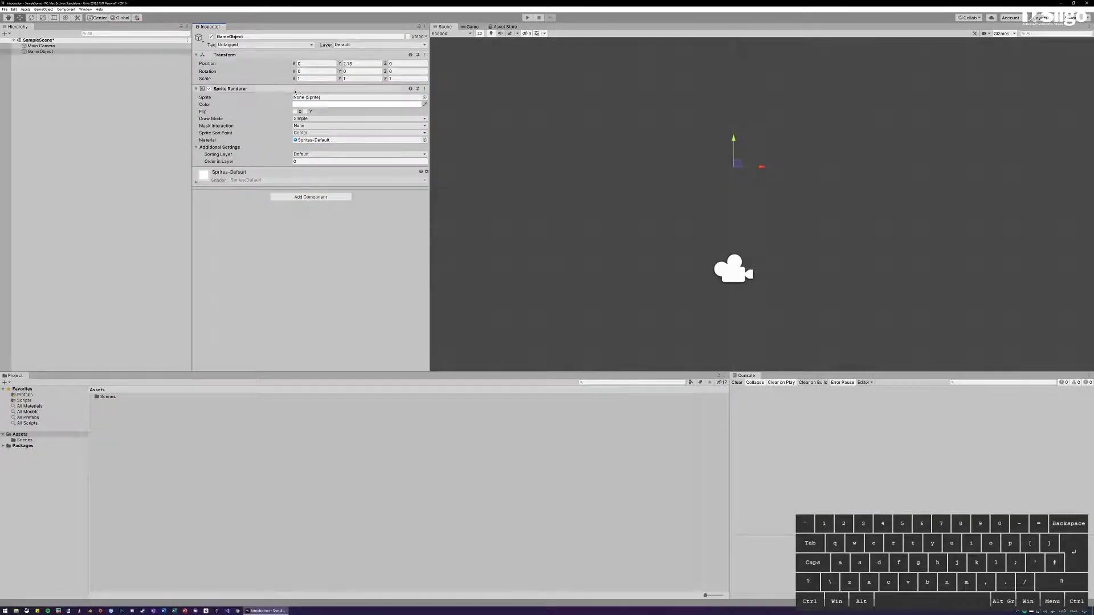
click(424, 98)
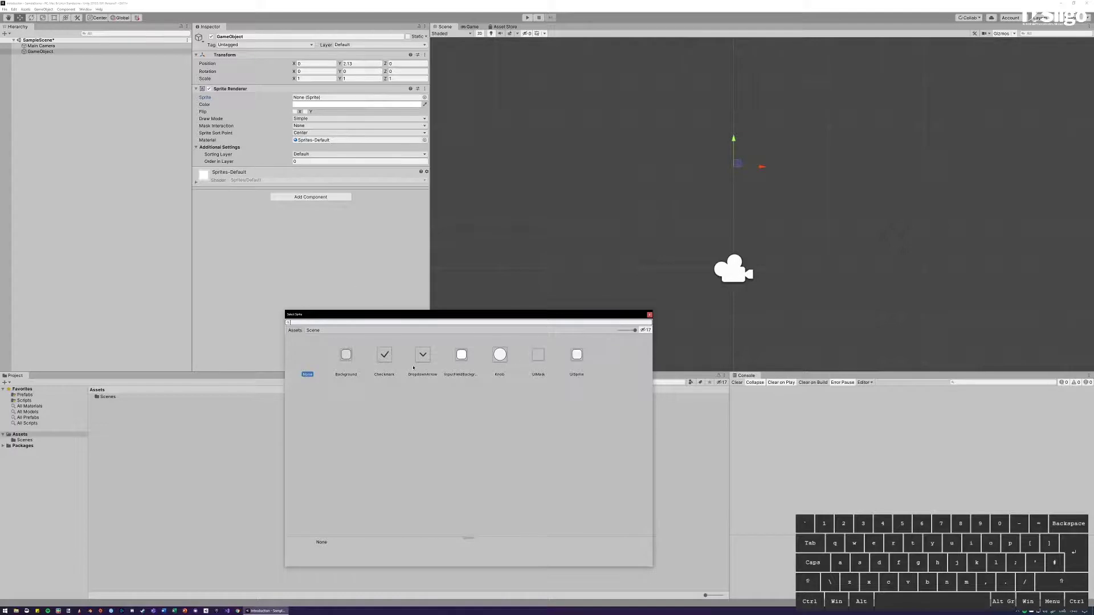
click(576, 356)
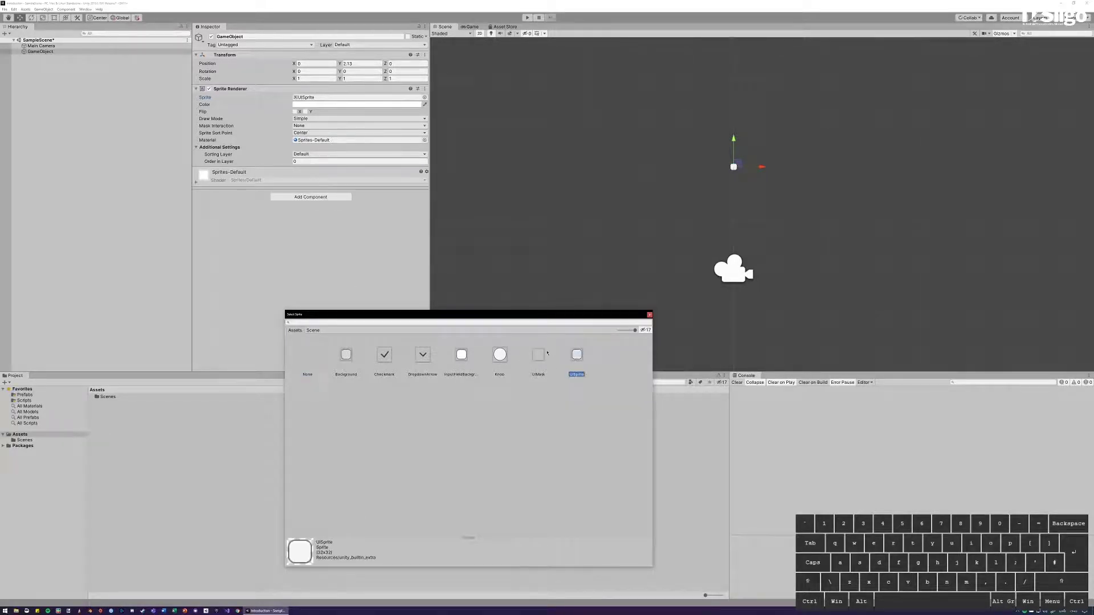
double_click(576, 359)
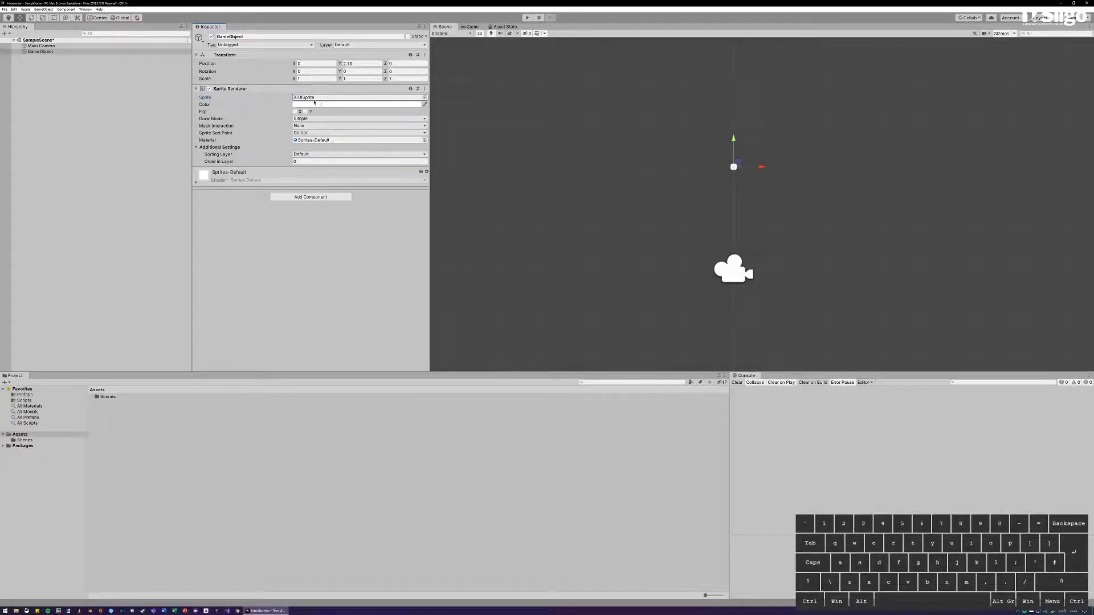
scroll(737, 152, up, 5)
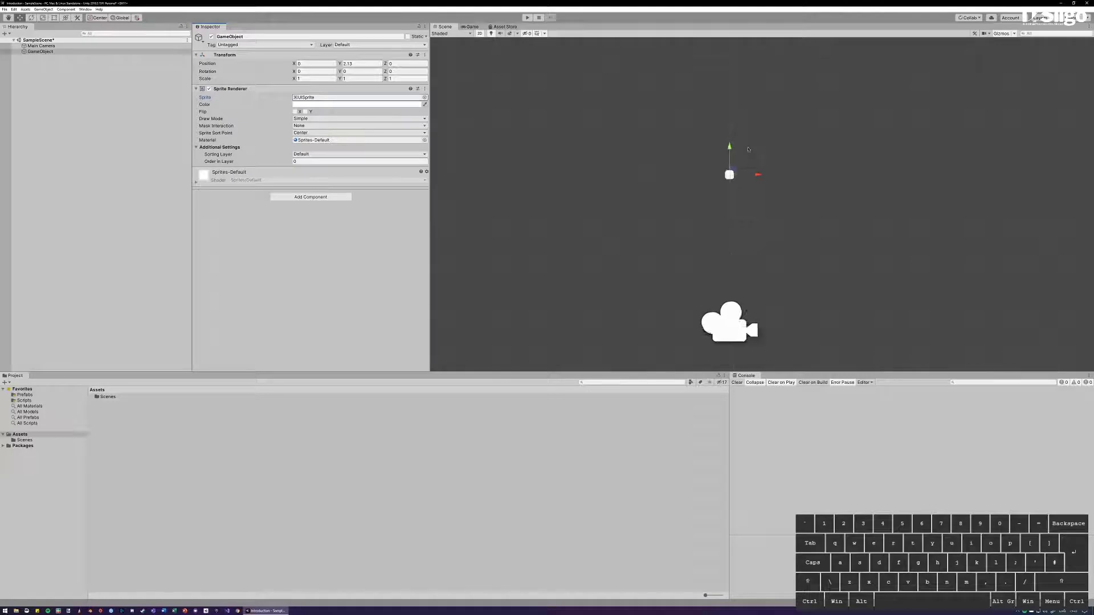
scroll(743, 137, down, 5)
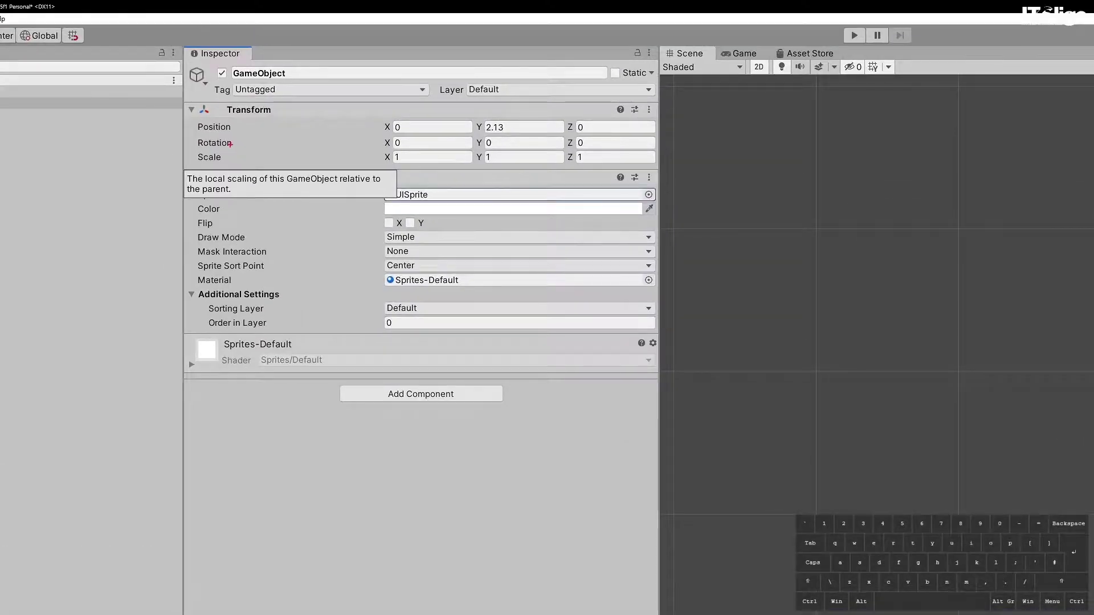
- Try resizing the sprite freehand with the Scale tool, ending at about 3.36 in X and 3.56 in Y
mouse_move(188, 149)
mouse_down()
mouse_move(471, 179)
mouse_move(661, 165)
mouse_up()
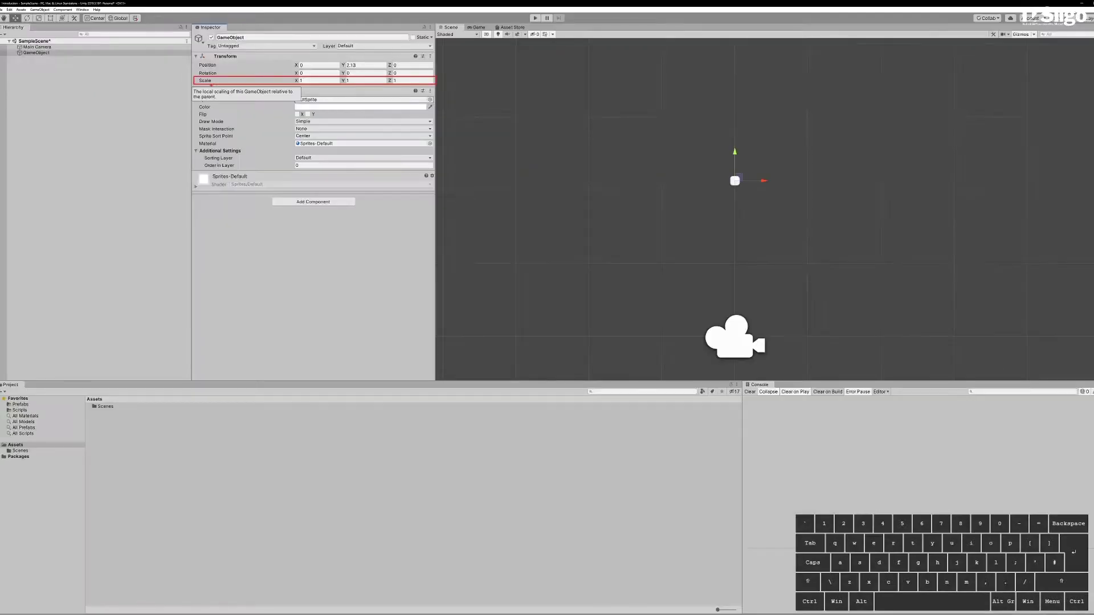
click(45, 20)
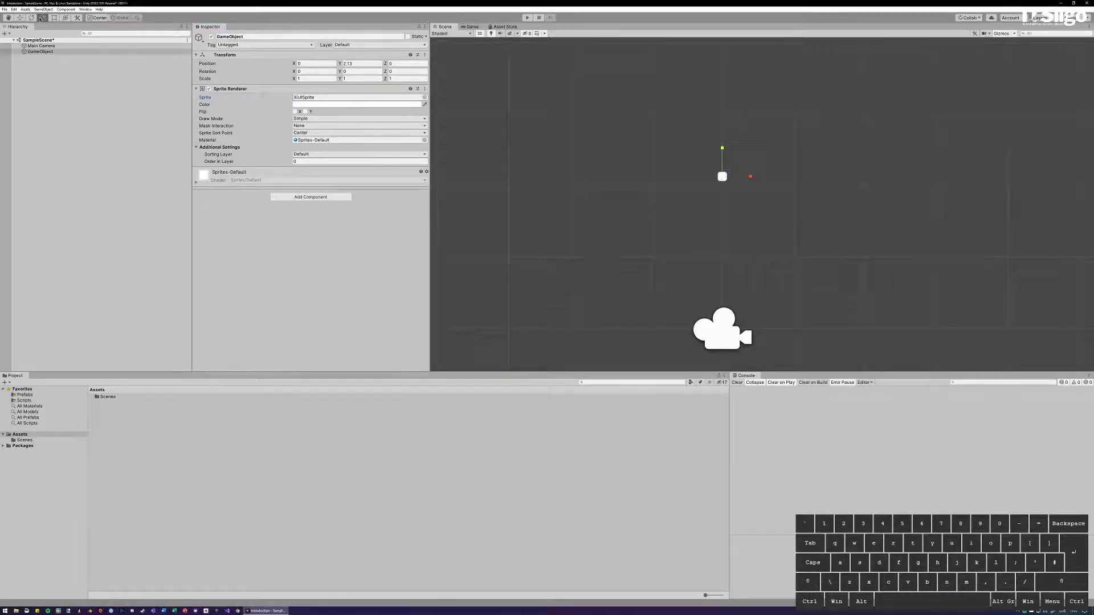
drag(758, 178, 854, 176)
drag(722, 149, 721, 61)
key(ctrl+z)
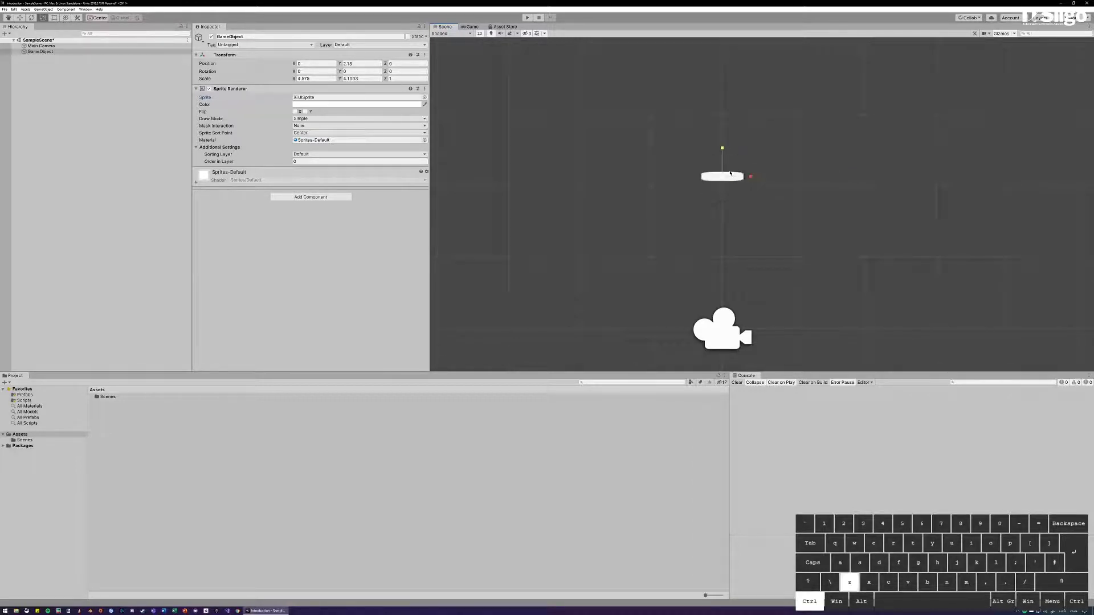
key(ctrl+z)
ctrl+drag(745, 179, 776, 176)
key(ctrl+z)
drag(723, 170, 815, 176)
- Set the GameObject's scale to 10 in X and 10 in Y
click(313, 78)
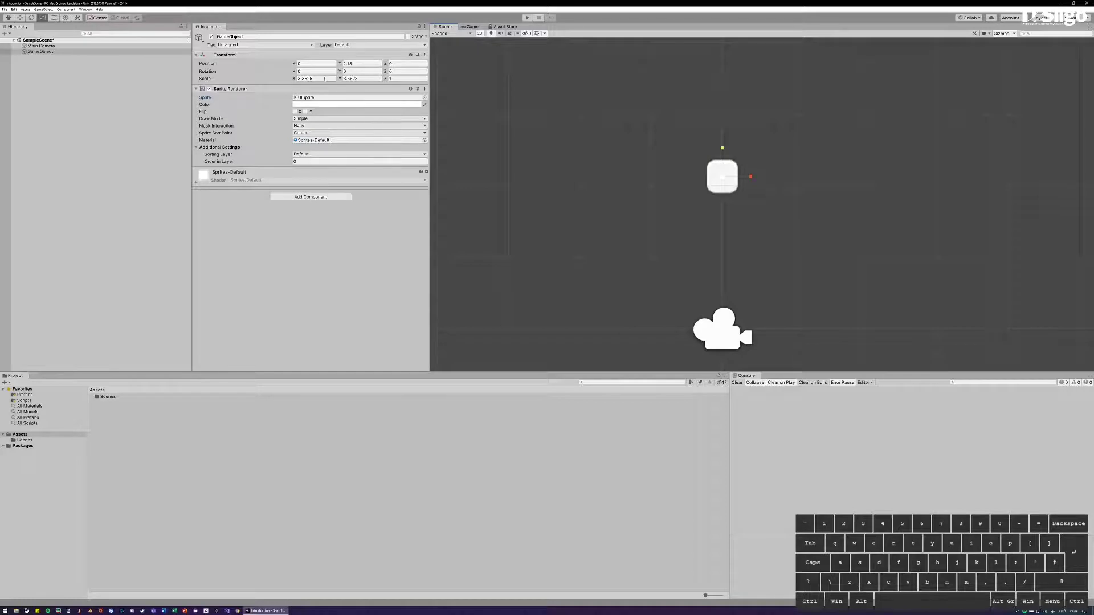
text(10)
key(Tab)
text(10)
- Check the enlarged sprite against the camera frame and in the Game view, and return to the Scene view
scroll(597, 207, down, 6)
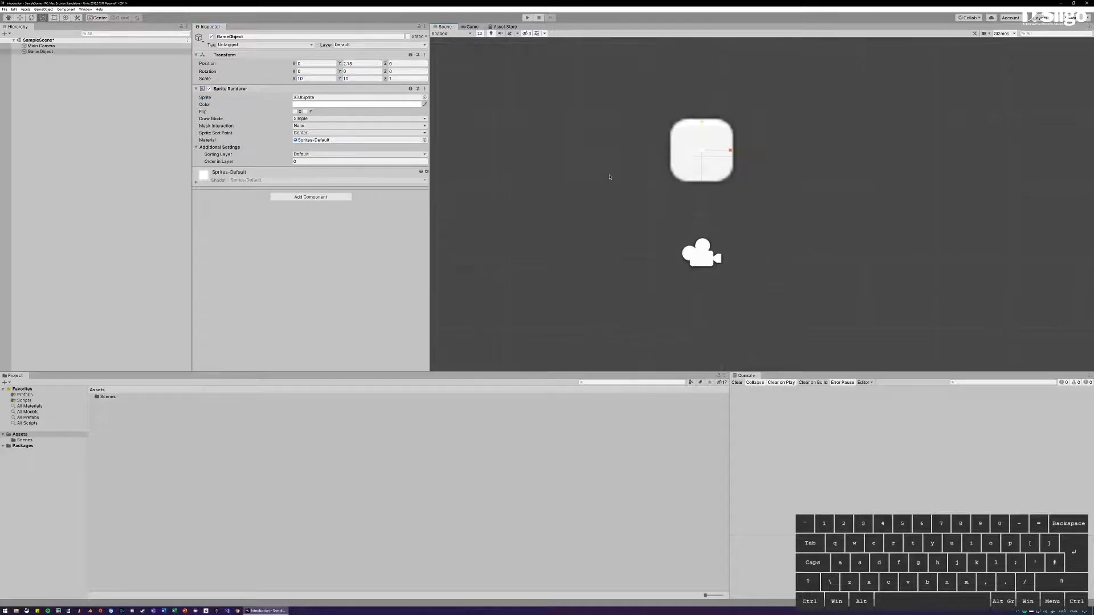
click(630, 198)
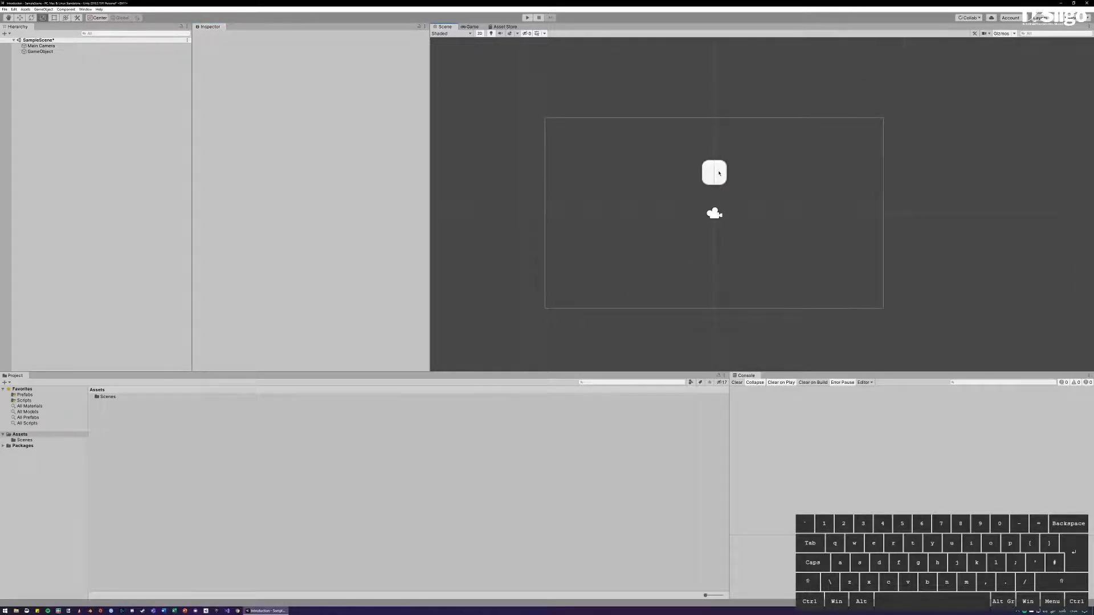
click(719, 173)
click(476, 27)
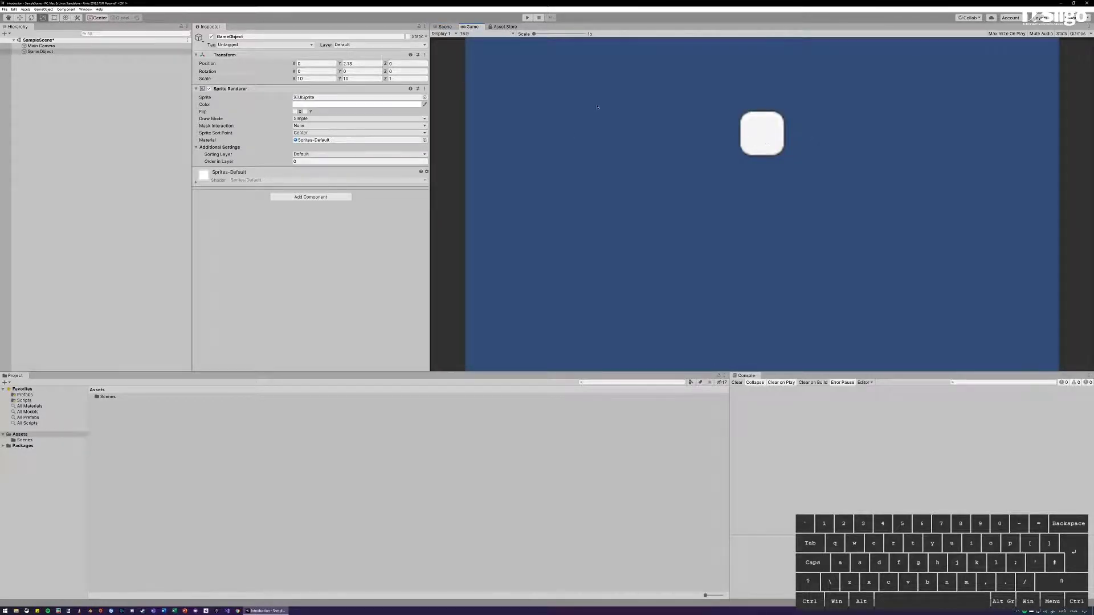
click(445, 27)
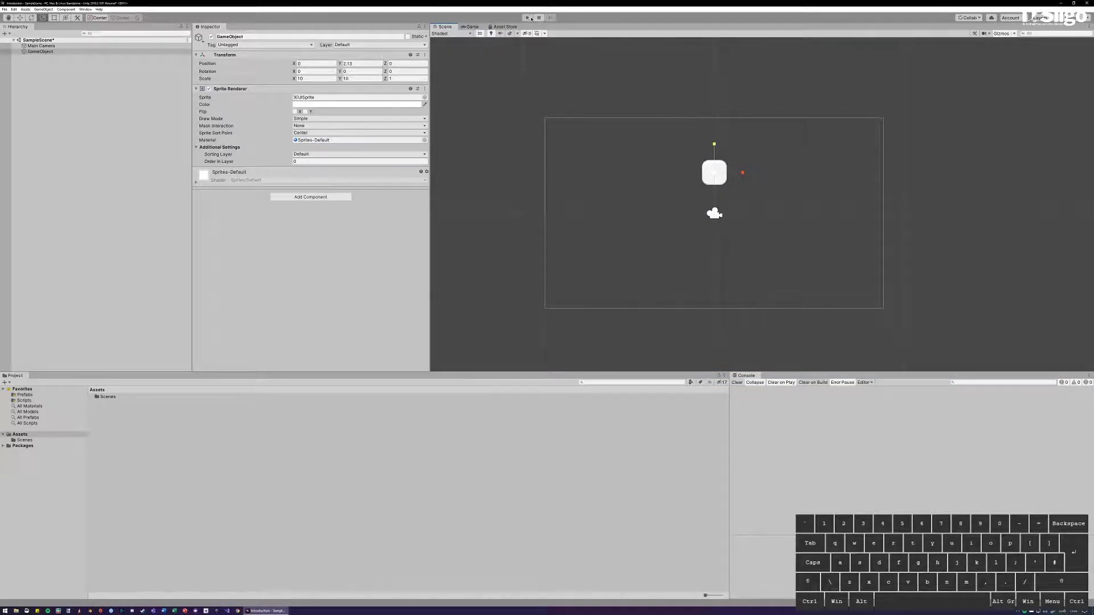
- Run the scene in Play mode and select the GameObject in the Hierarchy
key(ctrl+1)
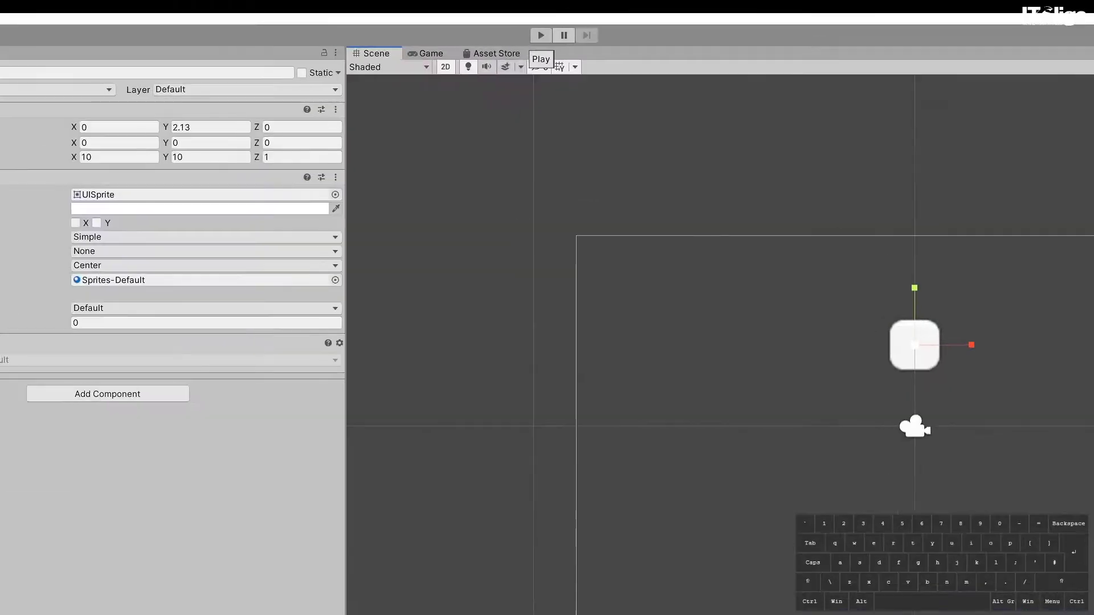
key(ctrl+1)
click(541, 35)
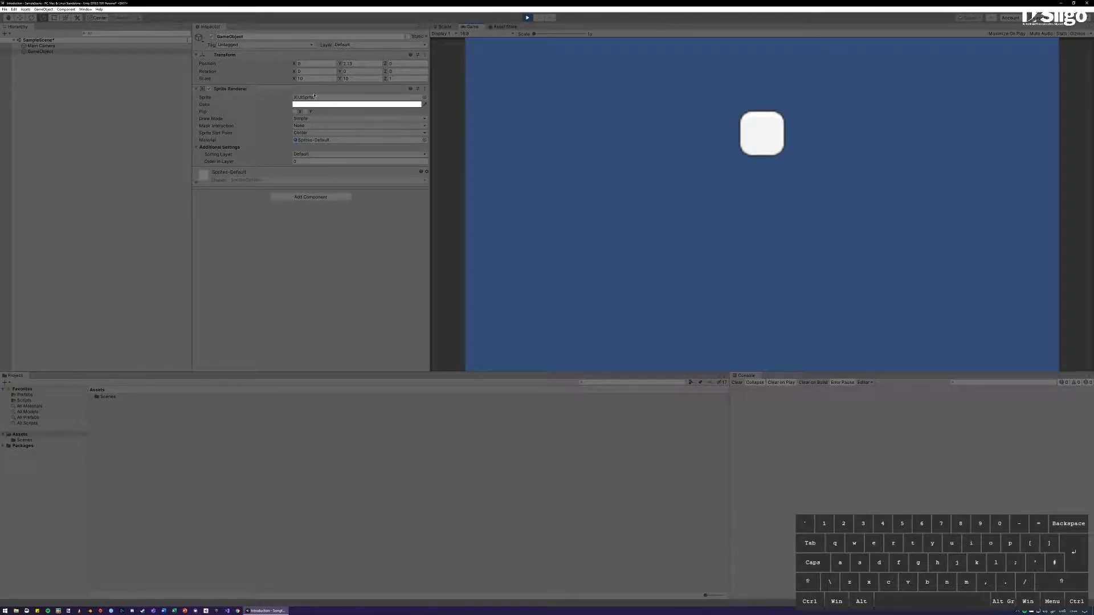
click(60, 47)
click(57, 52)
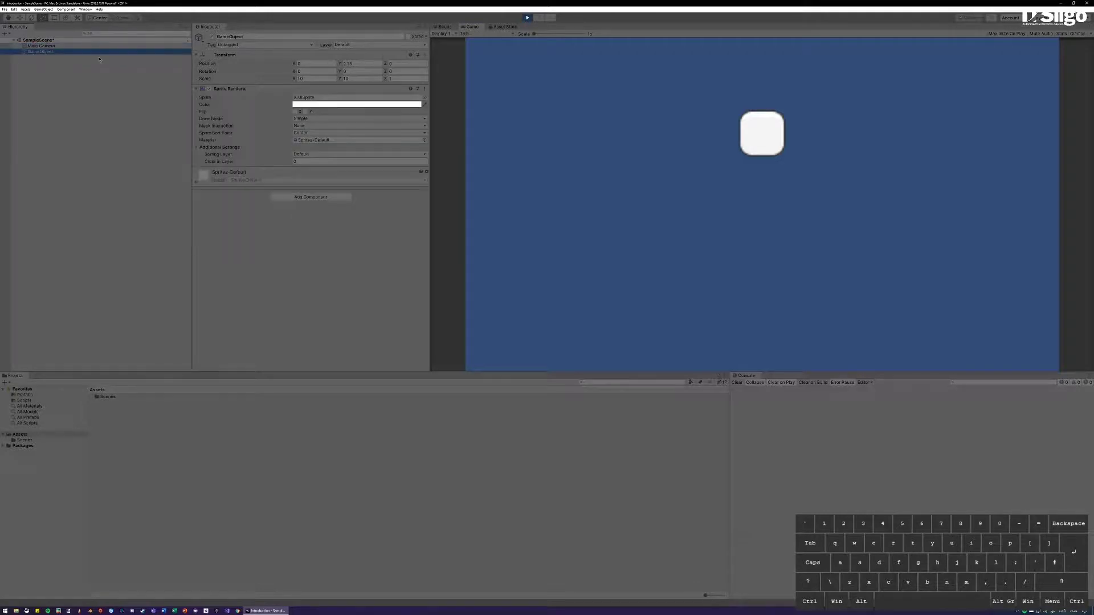
- Set the Sprite Renderer's color to pure red (FF0000) during Play mode and stop the game
click(315, 105)
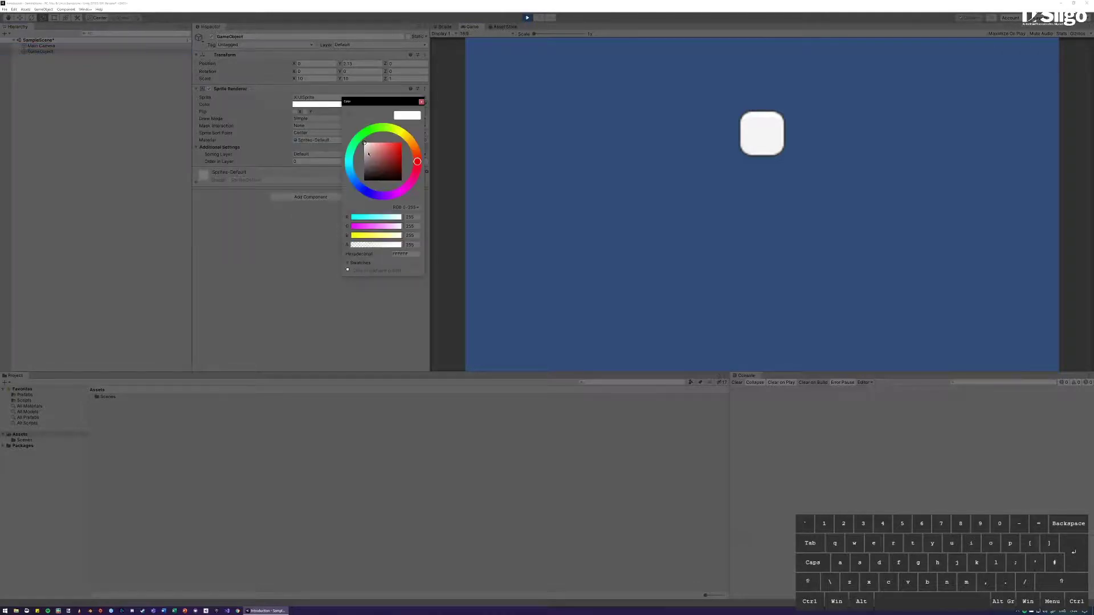
drag(368, 154, 426, 129)
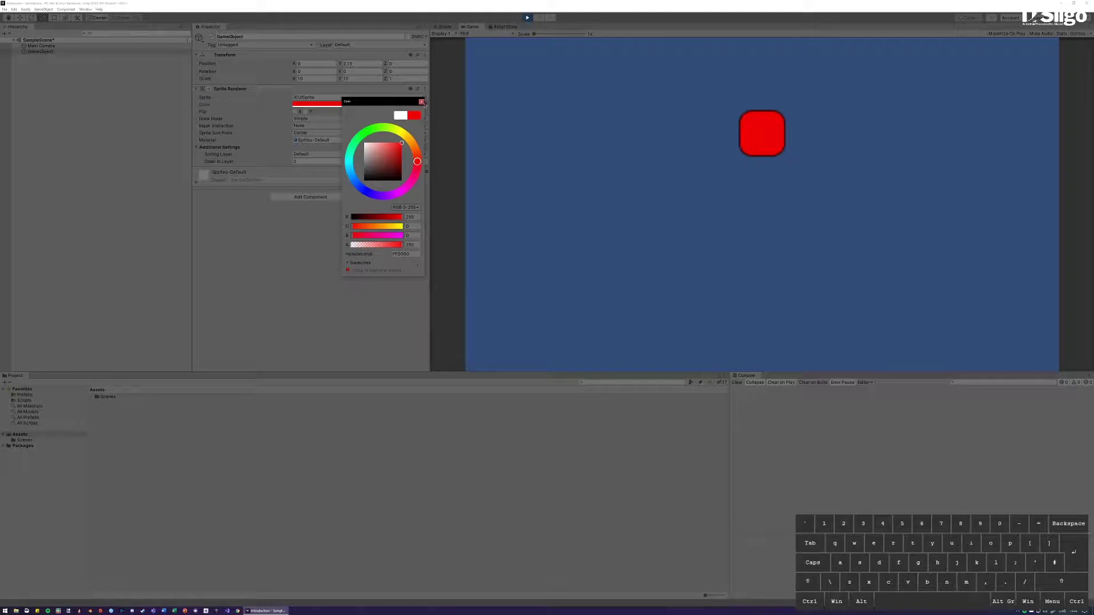
click(421, 102)
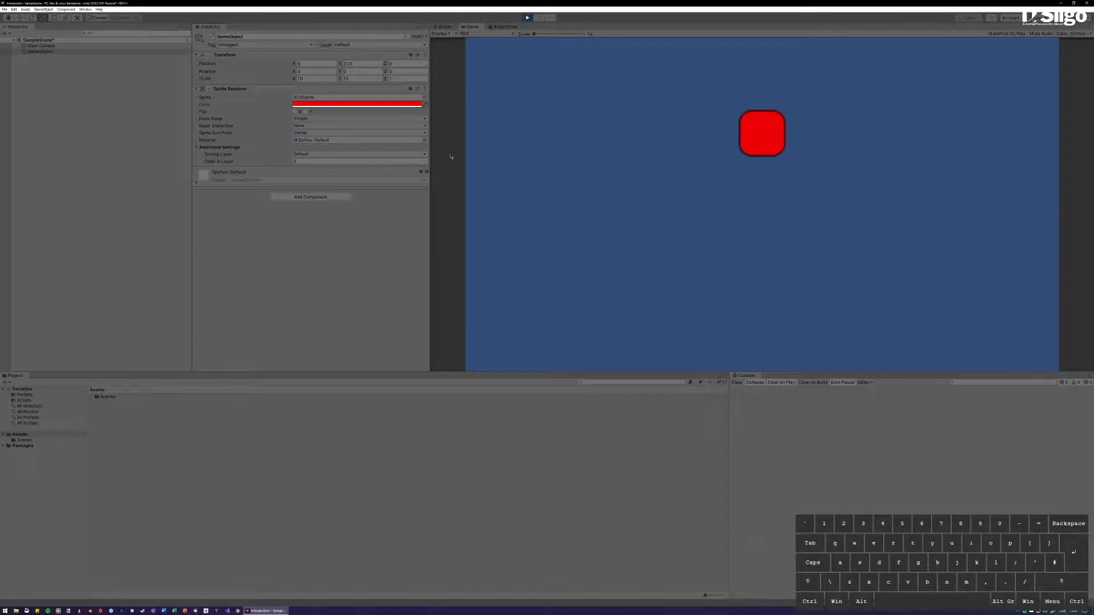
click(527, 18)
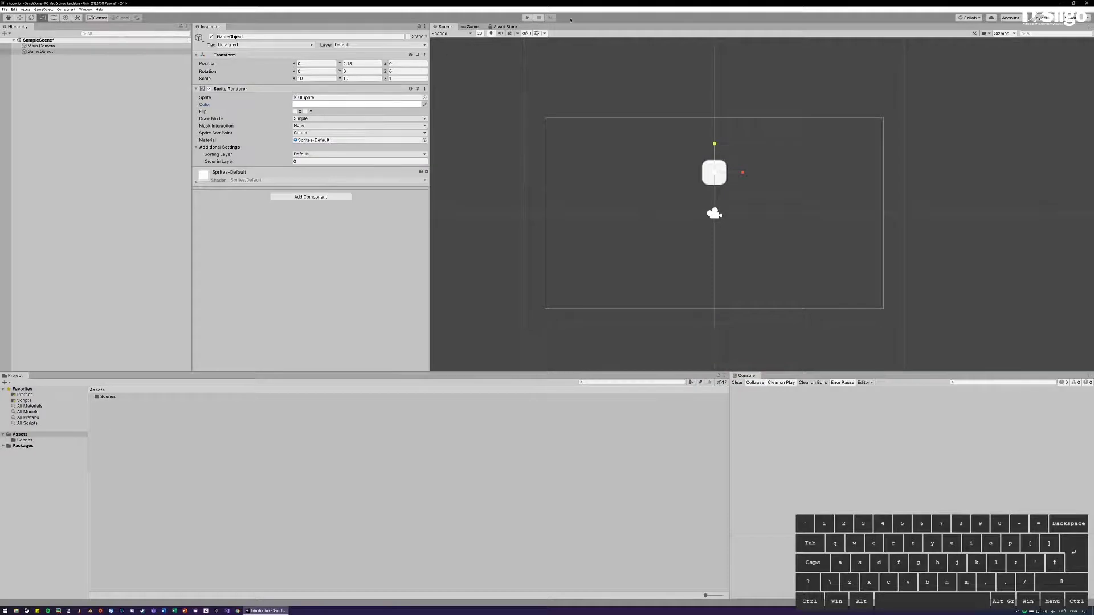
- Rotate the GameObject freehand about its Z axis to about 38.1 degrees with the Rotate tool
click(40, 46)
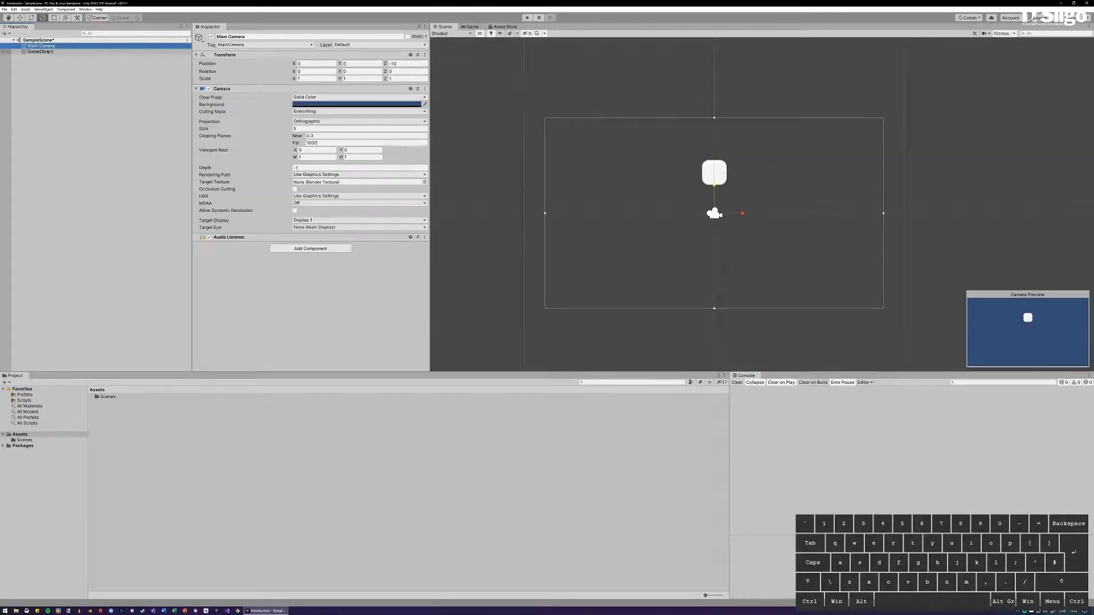
click(43, 51)
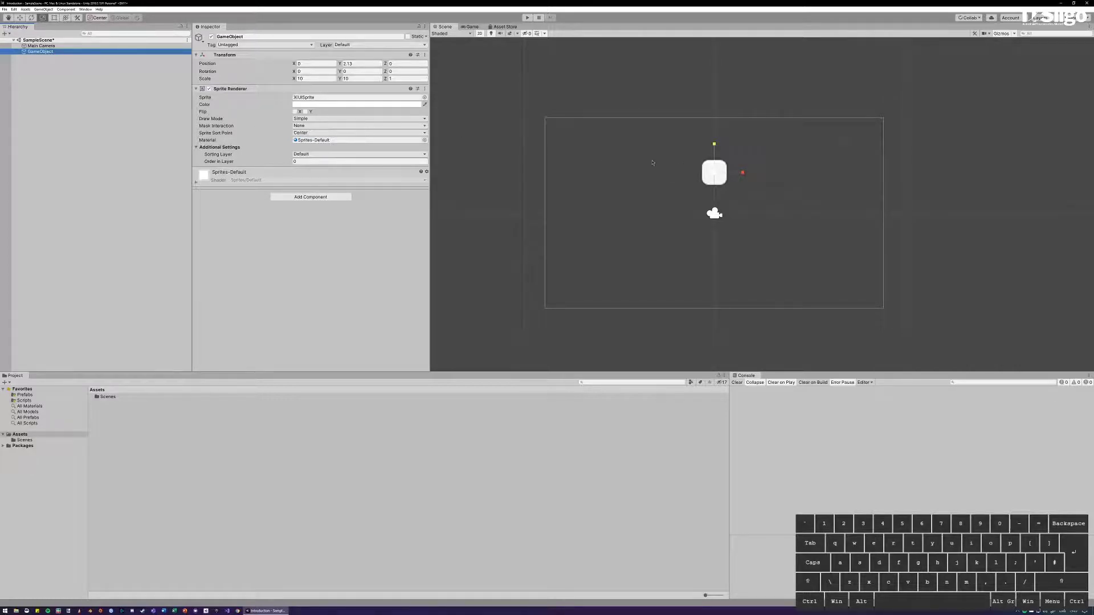
scroll(536, 127, up, 3)
click(31, 18)
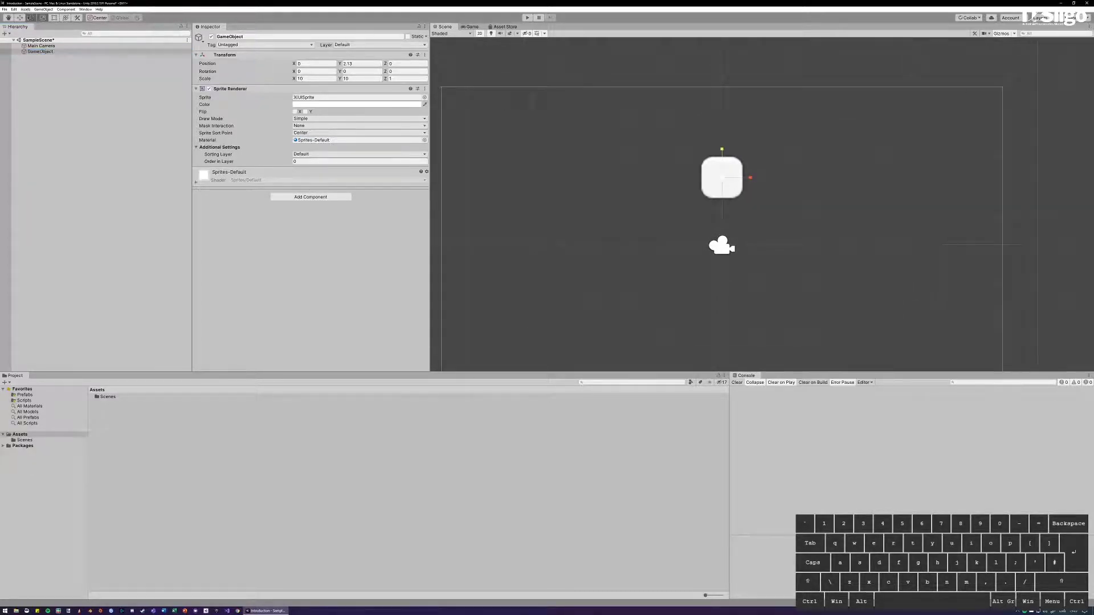
drag(730, 145, 698, 149)
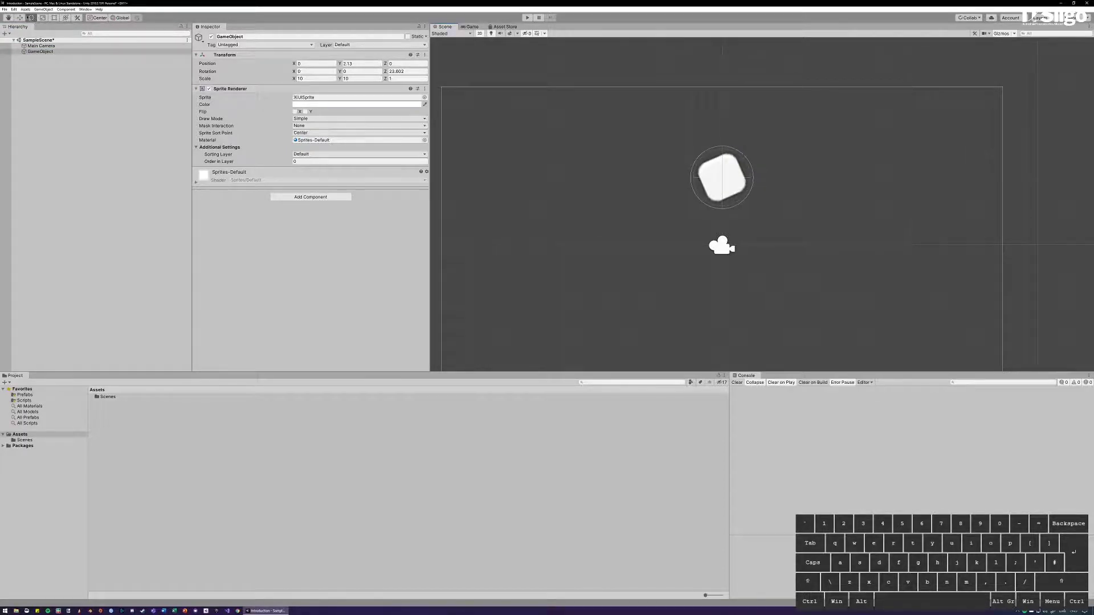
drag(742, 164, 726, 147)
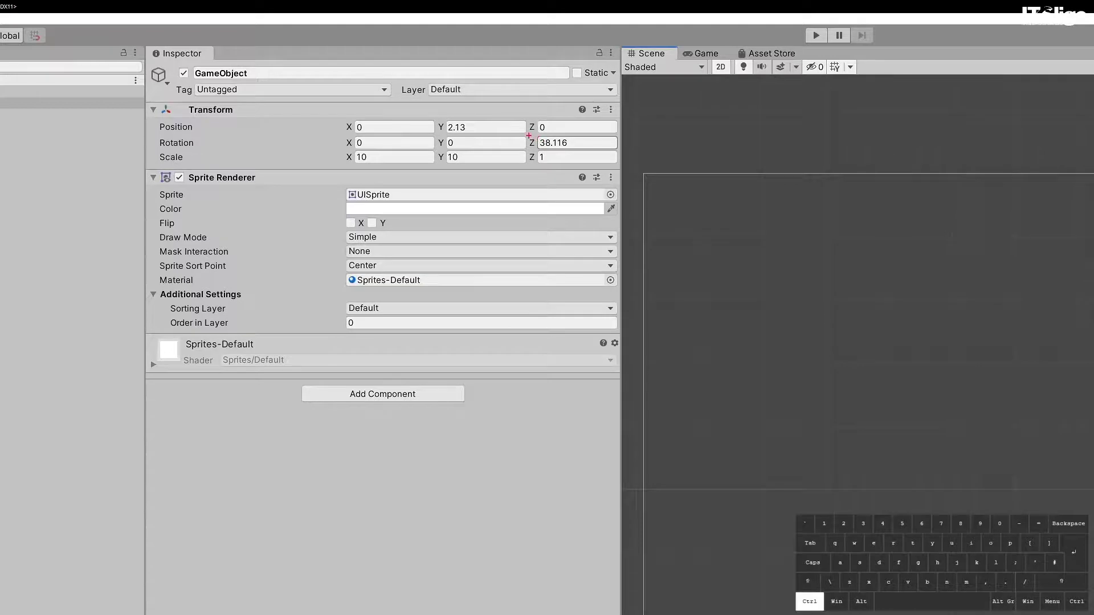
ctrl+drag(529, 136, 580, 149)
ctrl+drag(438, 118, 473, 133)
mouse_move(339, 150)
ctrl+mouse_down()
mouse_move(359, 163)
mouse_move(471, 163)
ctrl+mouse_up()
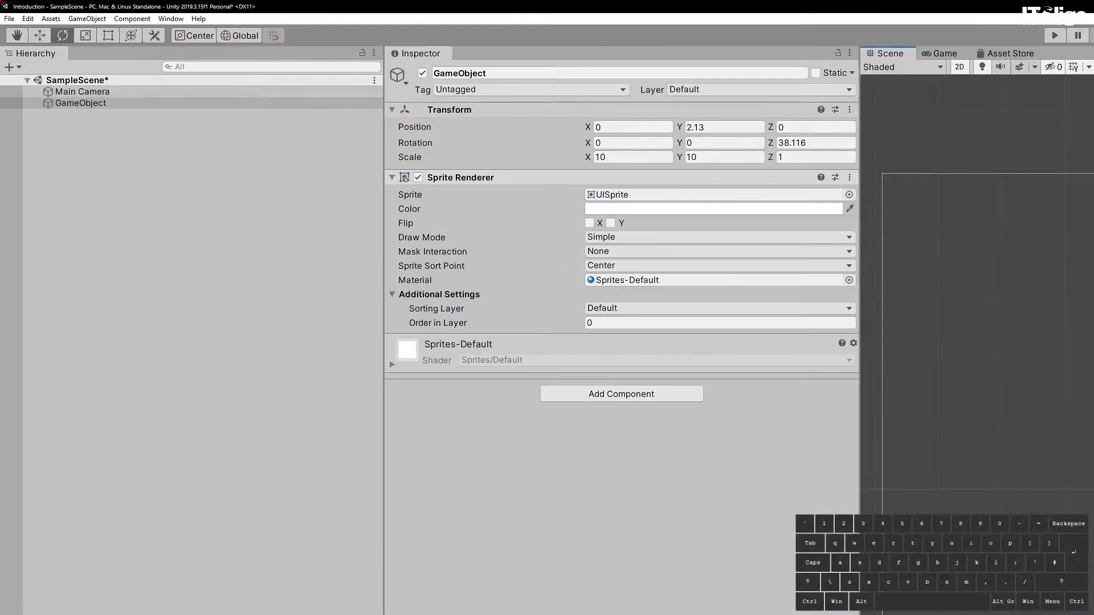
key(ctrl)
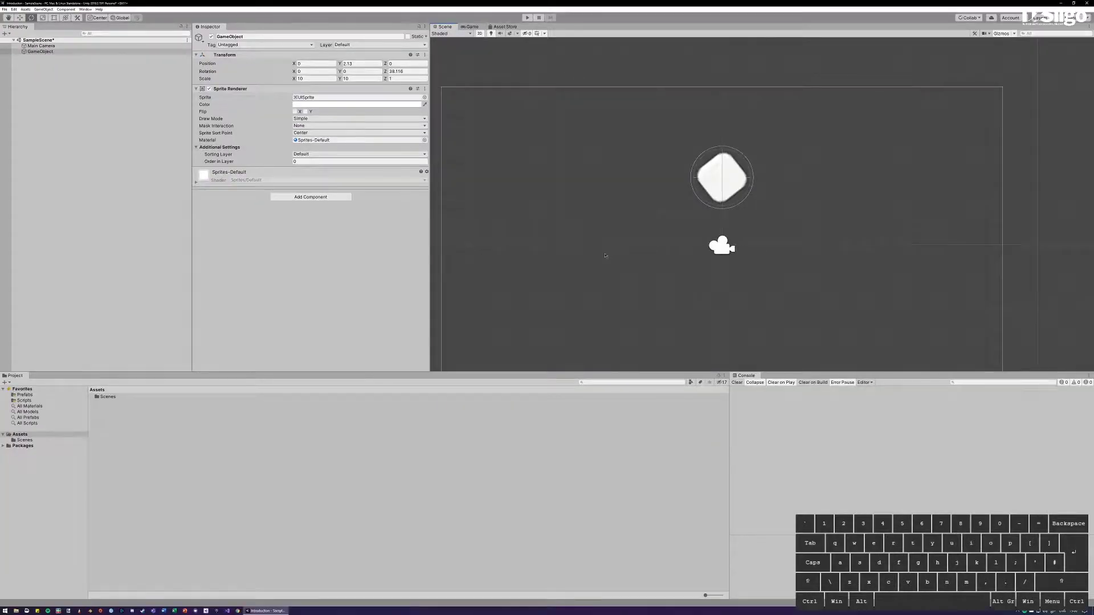
scroll(601, 257, down, 1)
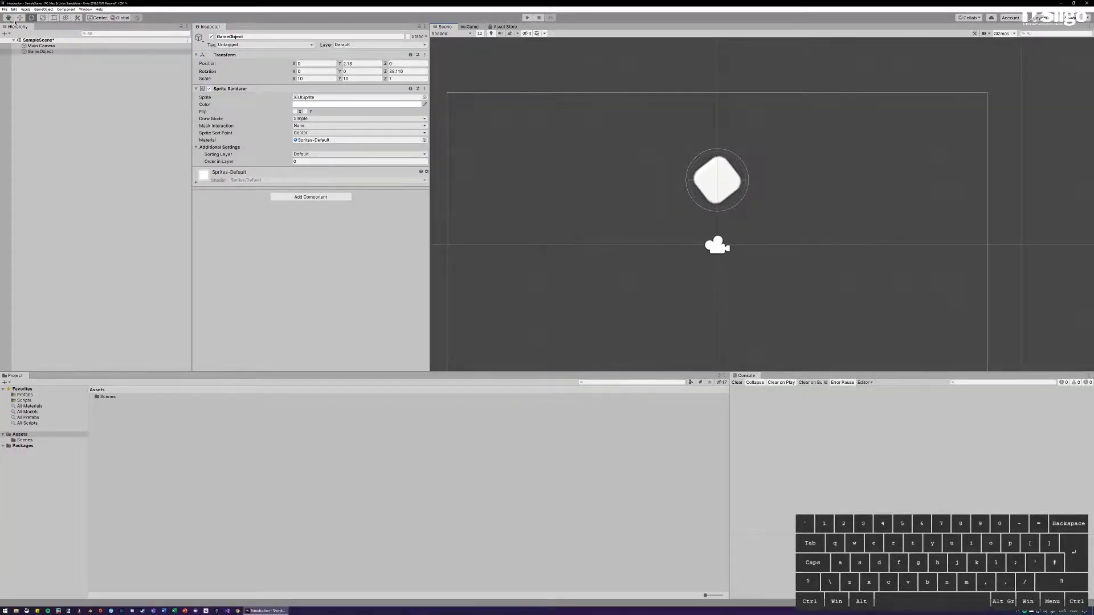
middle_drag(596, 244, 621, 168)
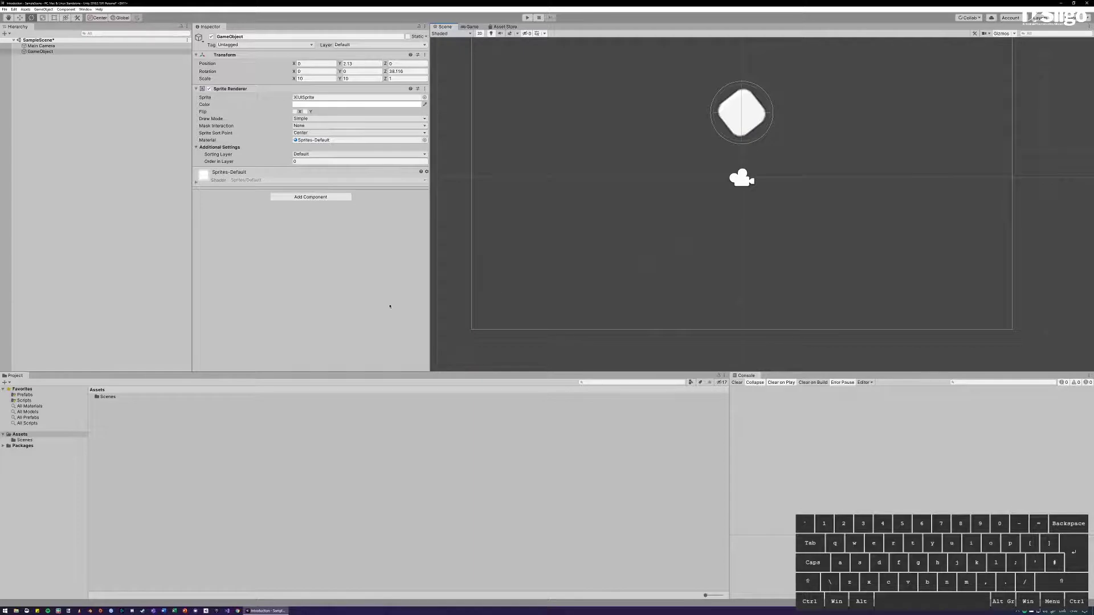
- Import white.png from the Desktop folder in File Explorer into the project's Assets folder
click(159, 427)
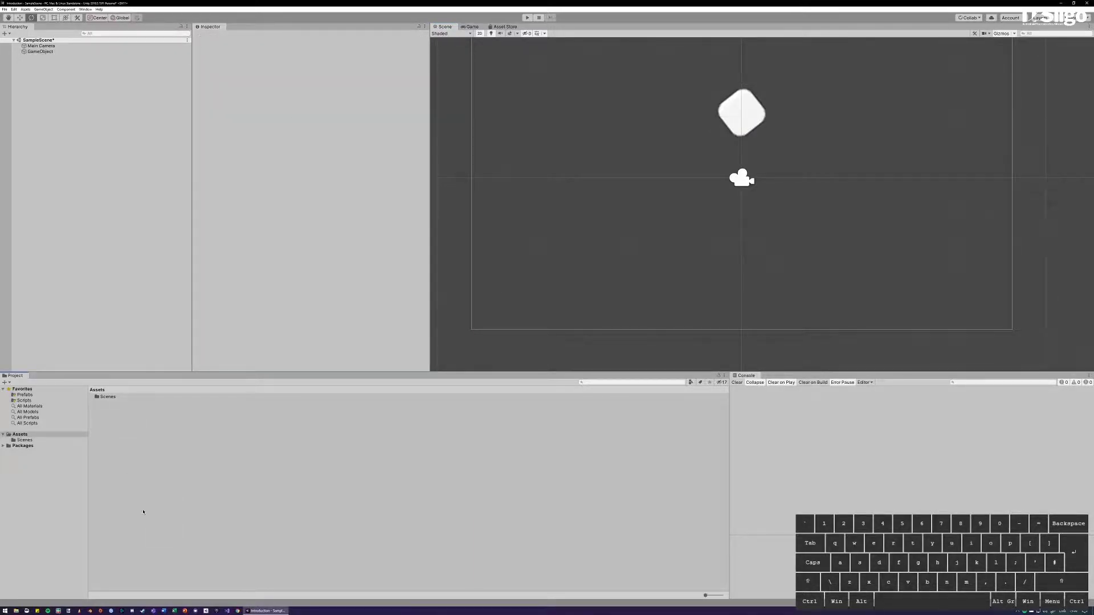
click(16, 610)
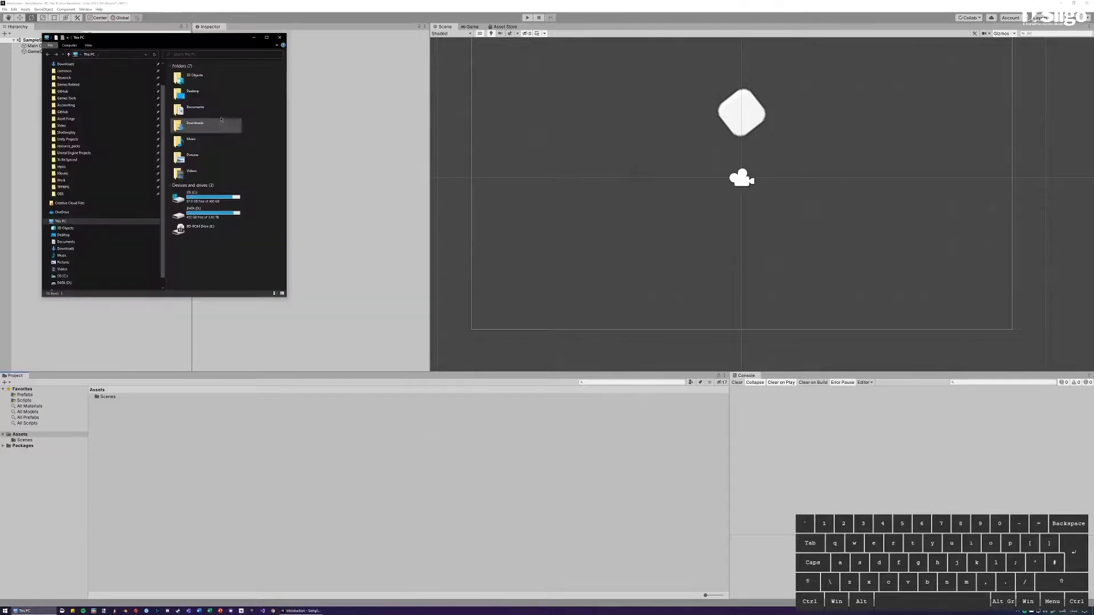
double_click(210, 96)
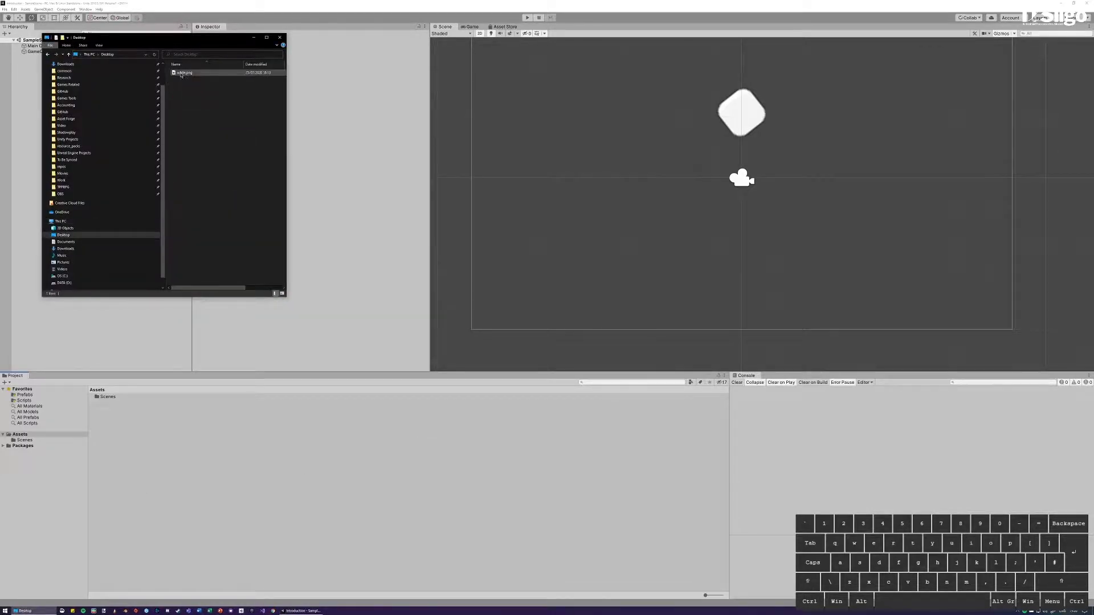
drag(184, 73, 131, 443)
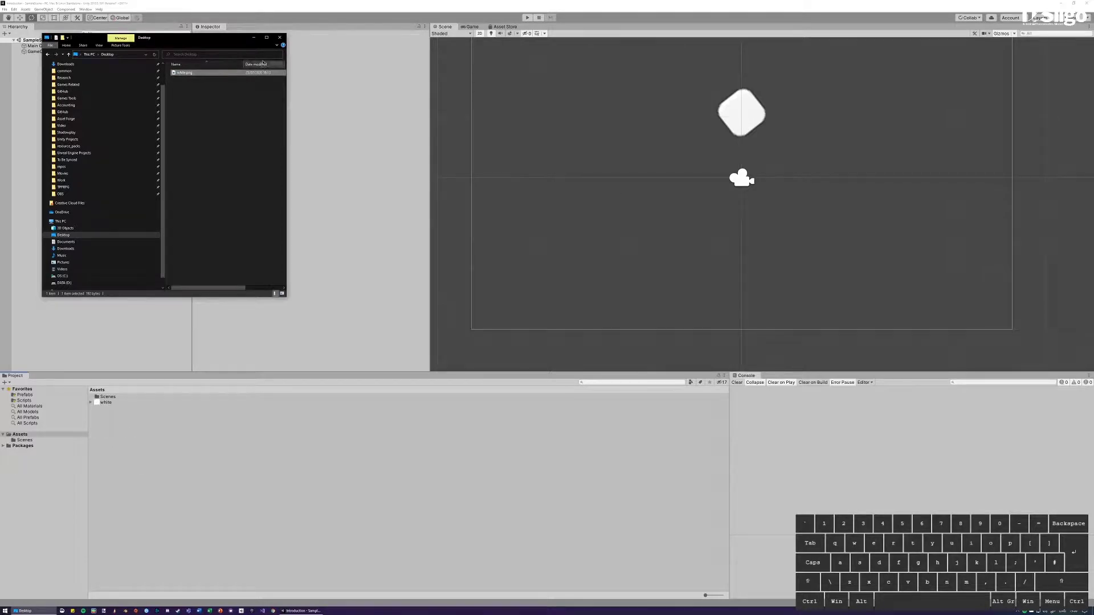
click(279, 37)
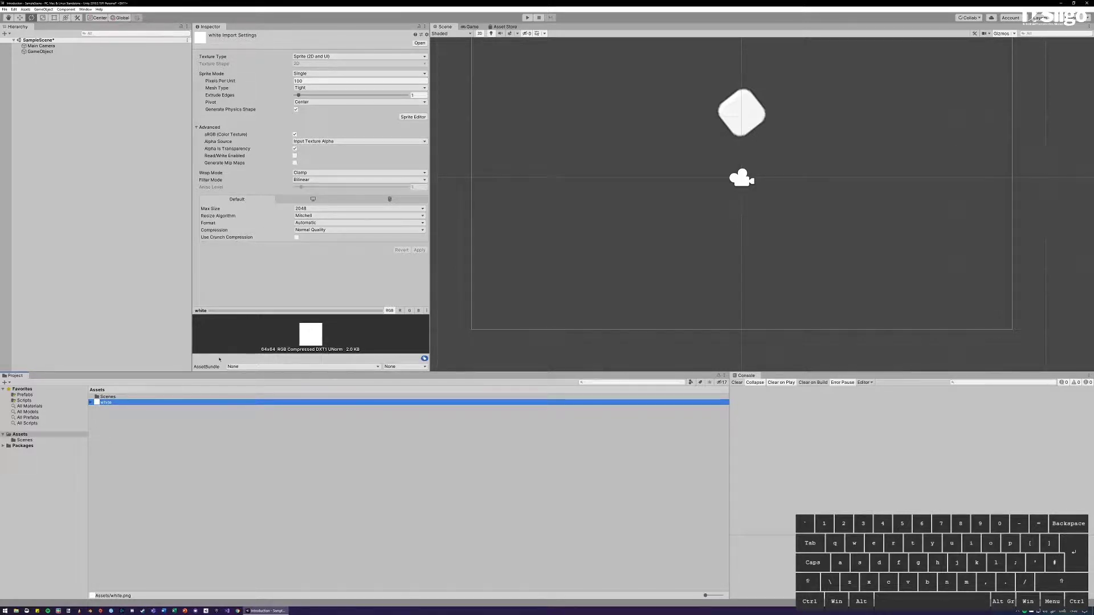
- Add the white sprite to the scene at about X -2.59, Y 0.86 and select the new white object with the Rect tool
drag(309, 427, 669, 151)
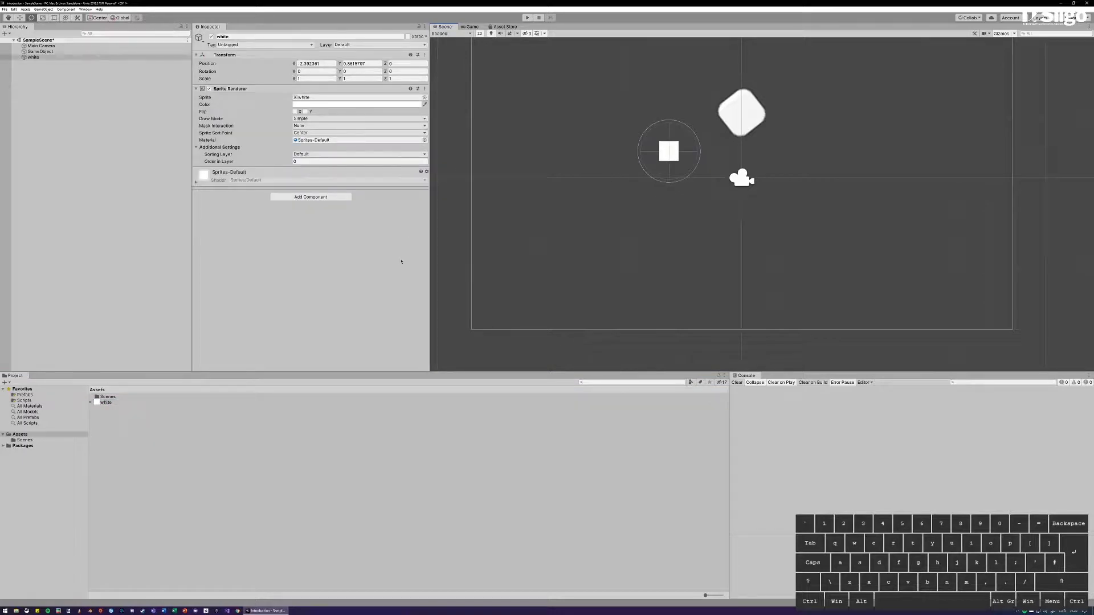
click(54, 18)
click(37, 51)
click(33, 58)
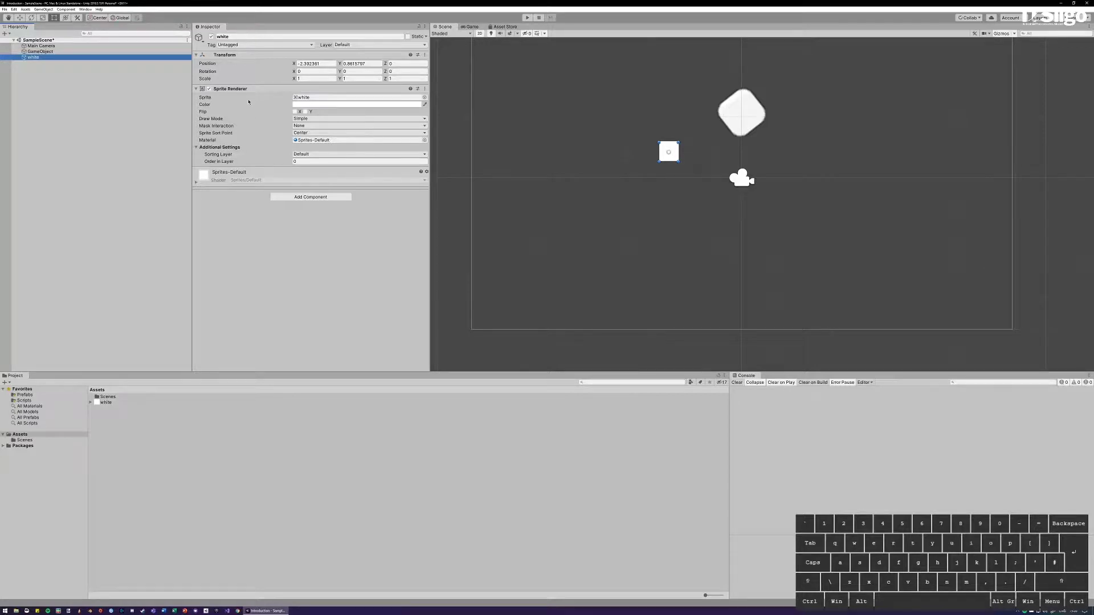
- Locate the white object's source sprite among the assets and compare the square with the rotated GameObject up close
click(312, 98)
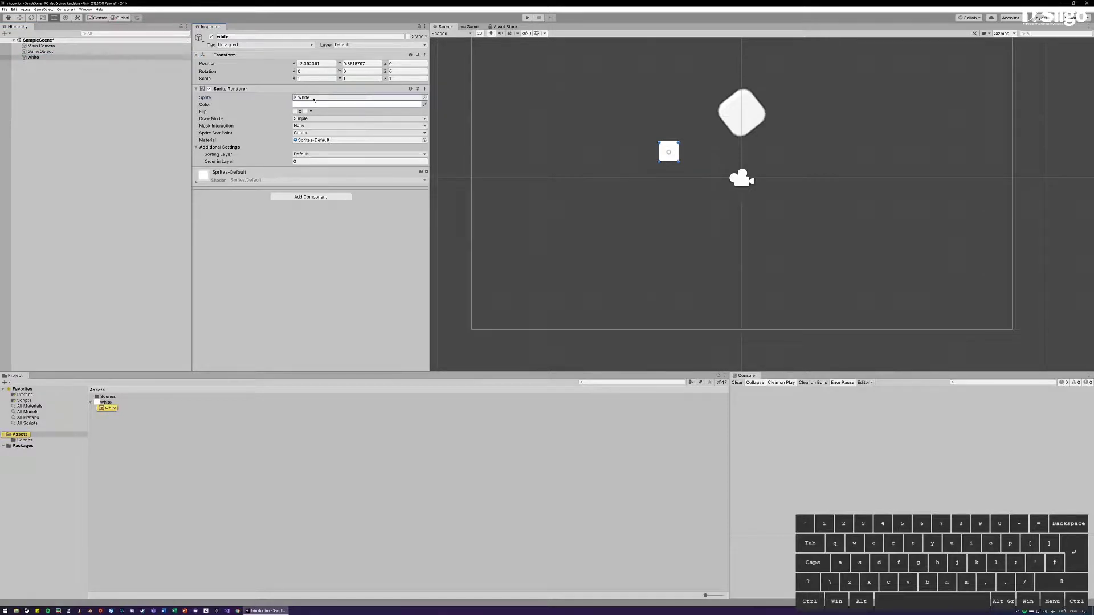
scroll(722, 163, up, 15)
scroll(719, 169, down, 14)
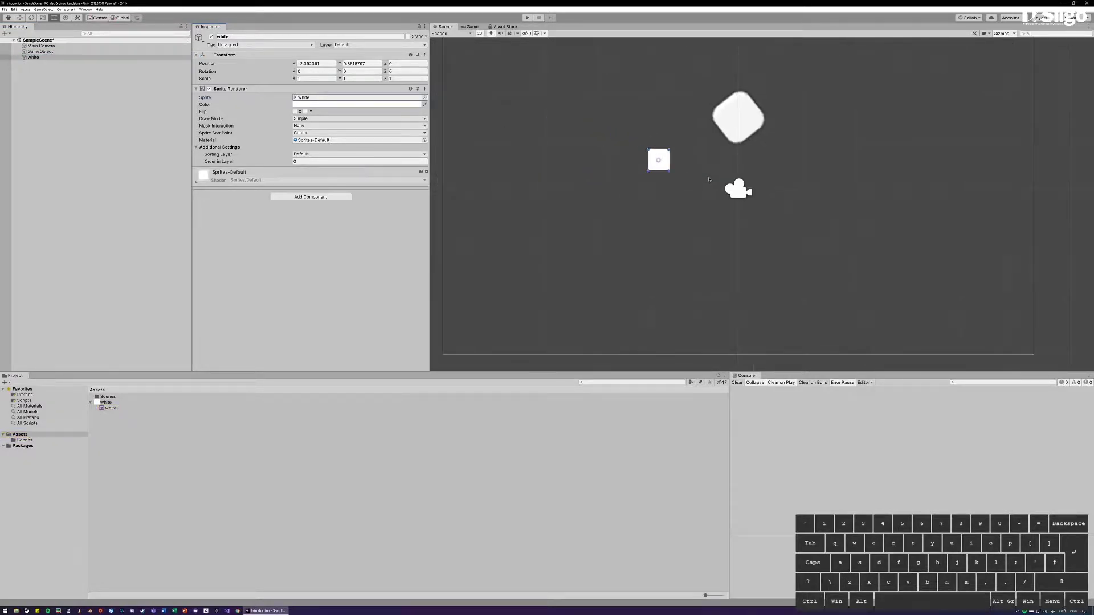
scroll(708, 177, up, 2)
click(743, 120)
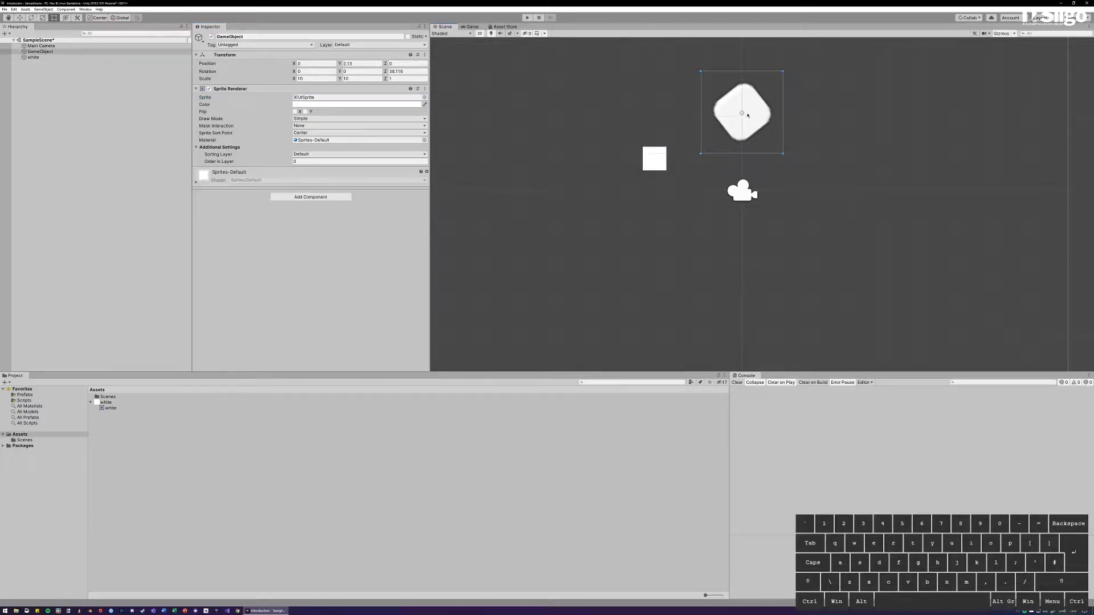
click(658, 154)
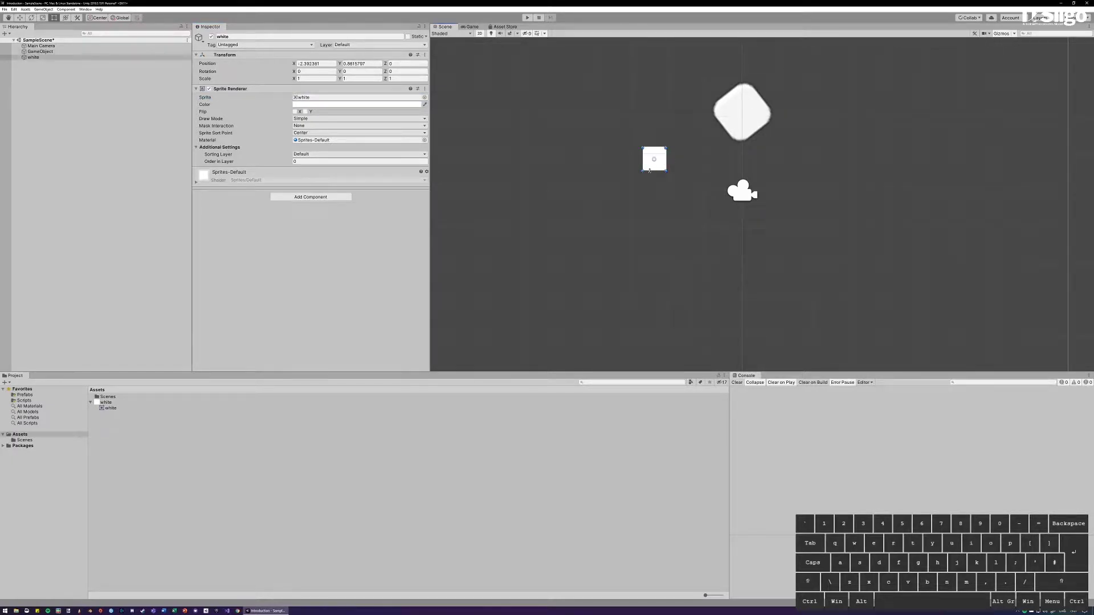
scroll(595, 212, up, 10)
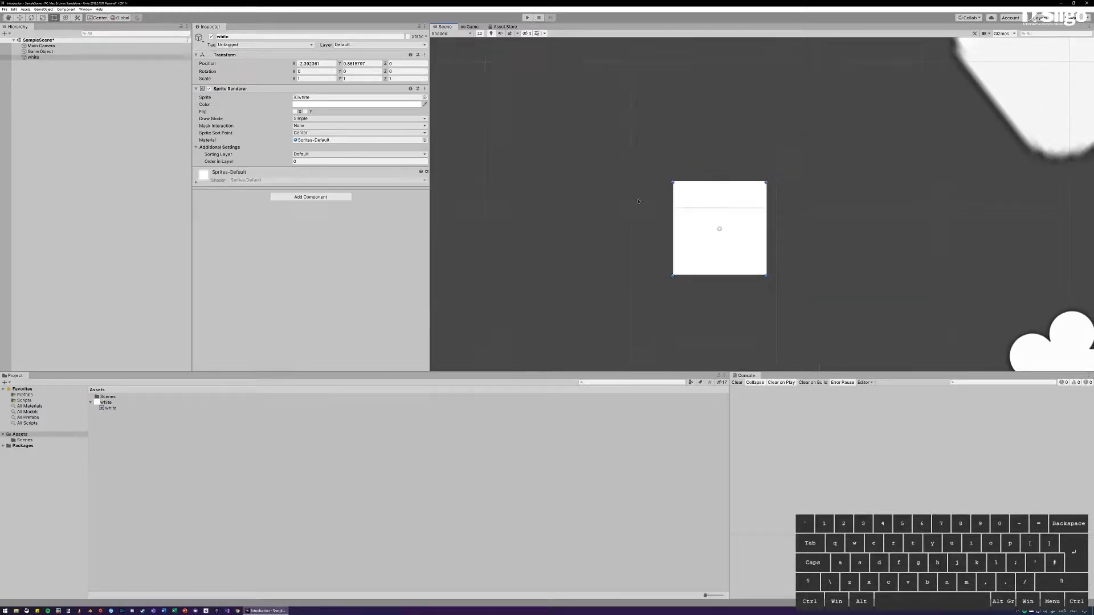
scroll(678, 195, up, 2)
key(t)
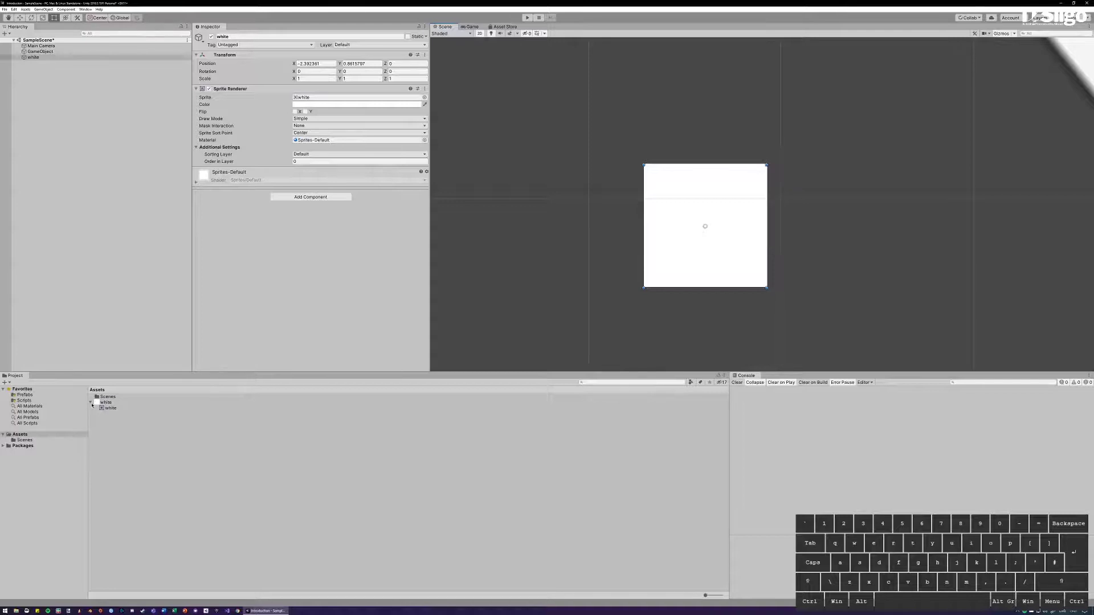
- Reveal the white texture's file in File Explorer and move that window over the lower part of the Inspector
click(91, 403)
right_click(108, 405)
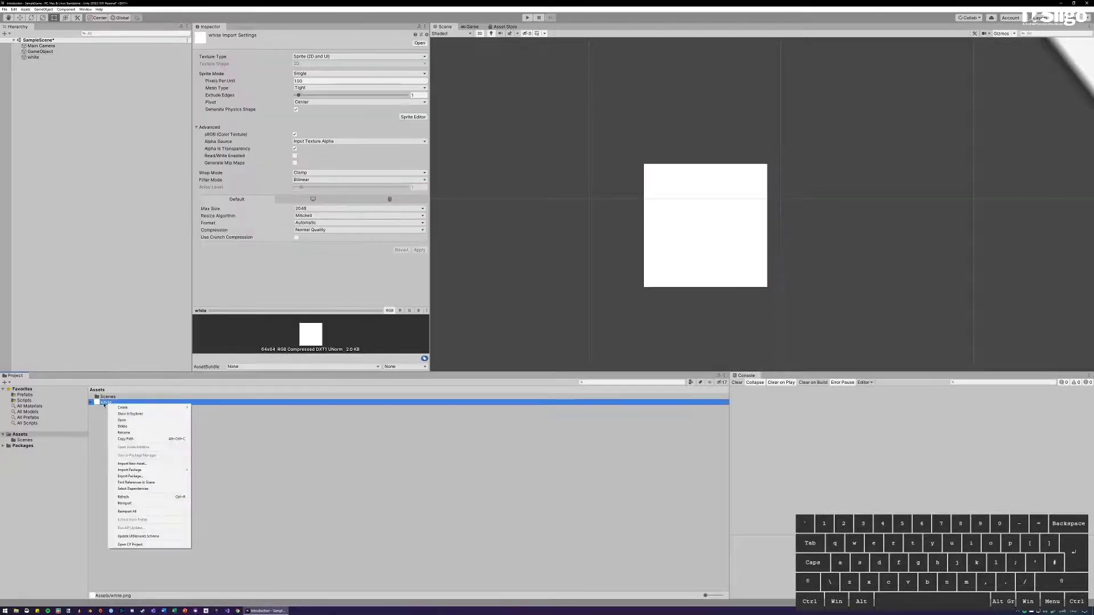
click(130, 414)
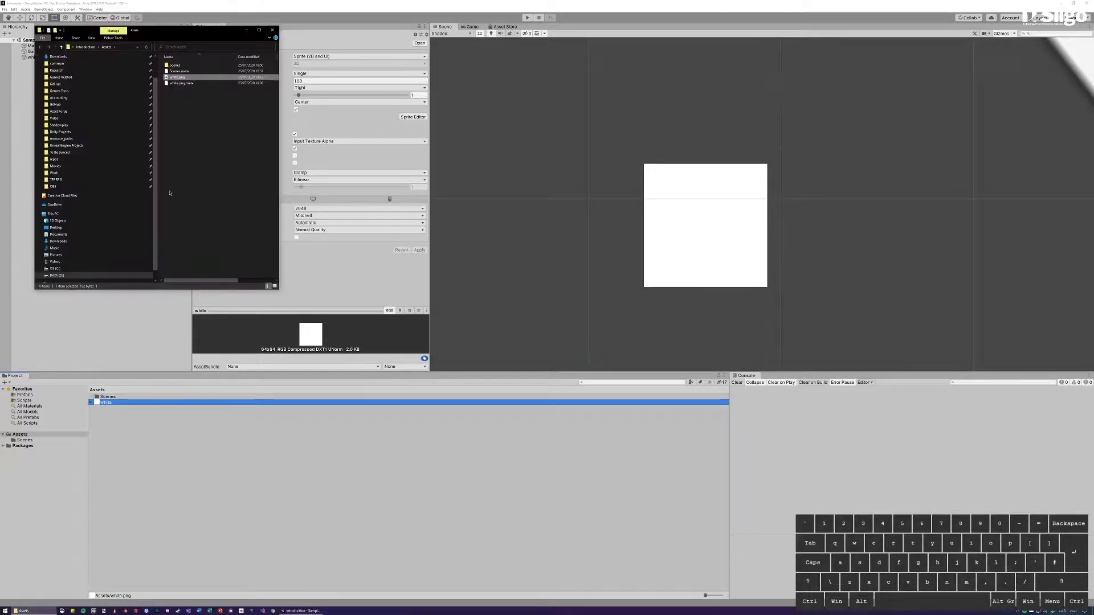
drag(188, 31, 314, 261)
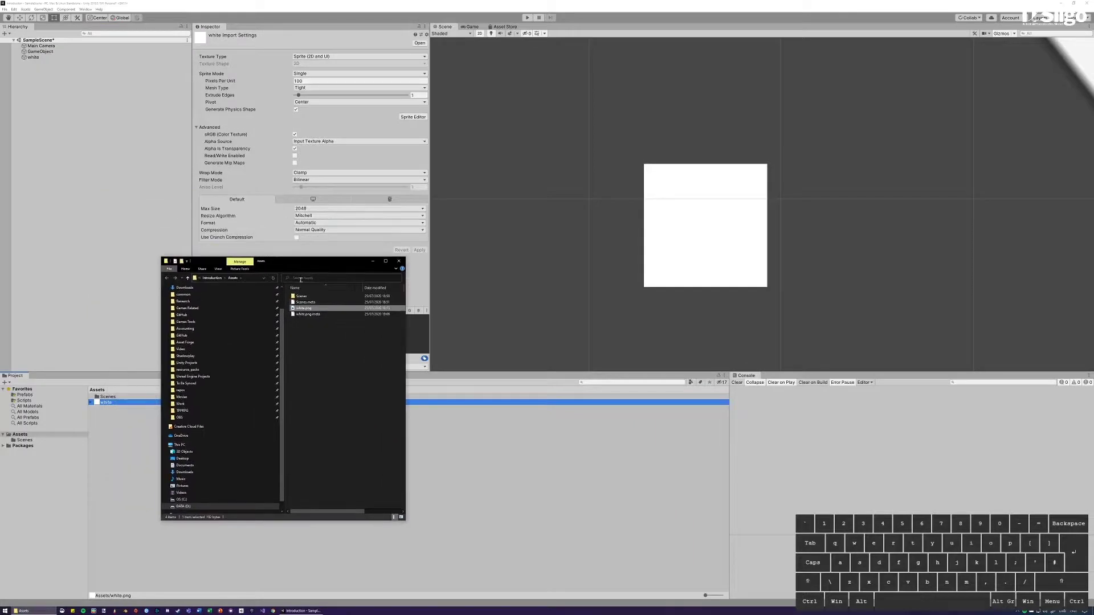
right_click(308, 310)
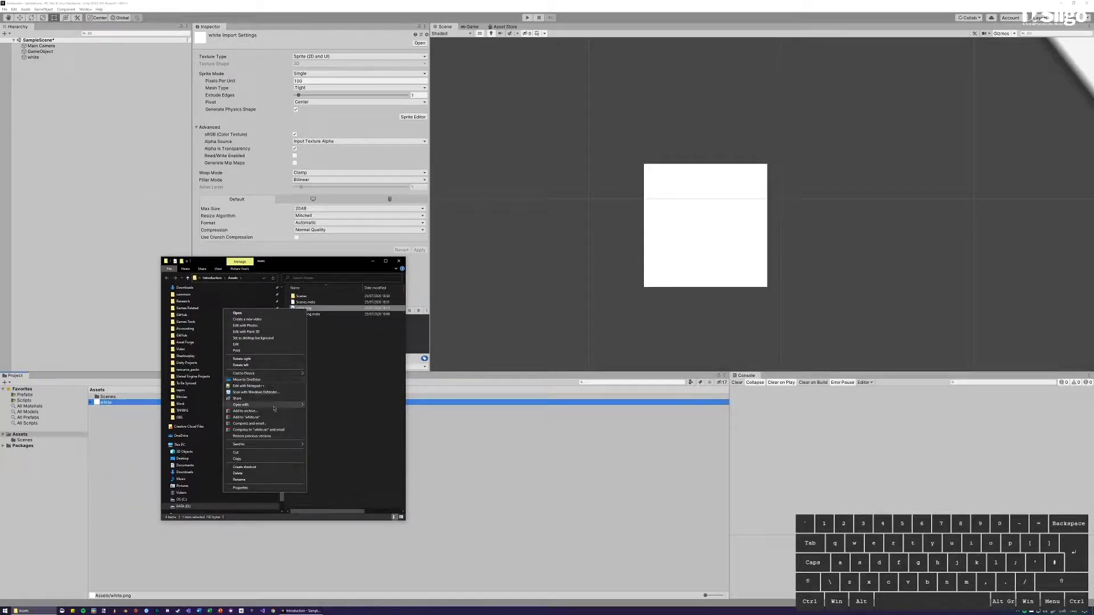
mouse_move(287, 405)
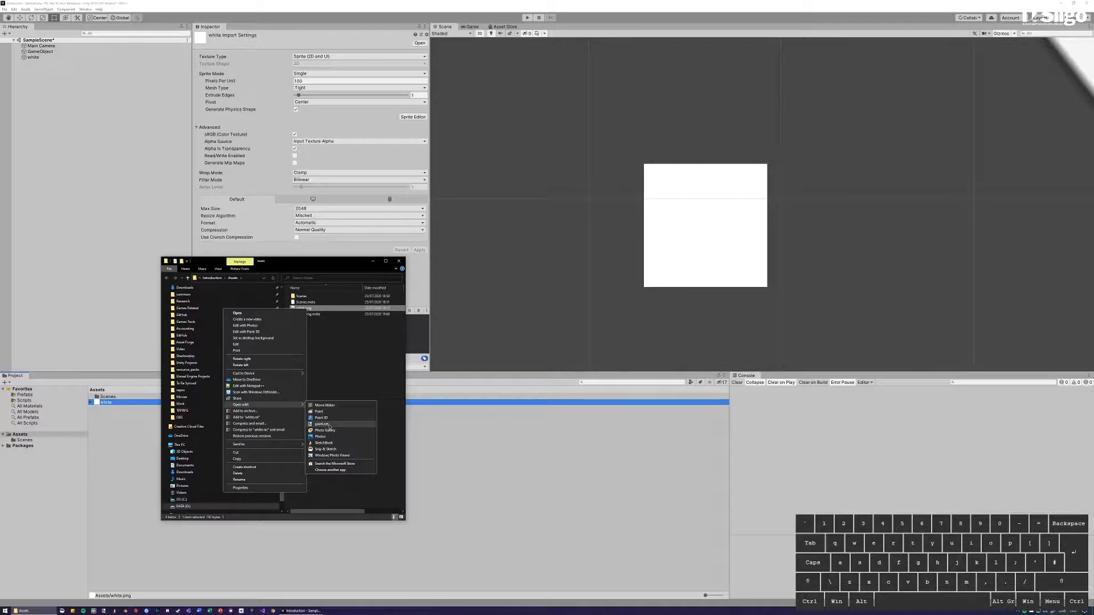
click(331, 387)
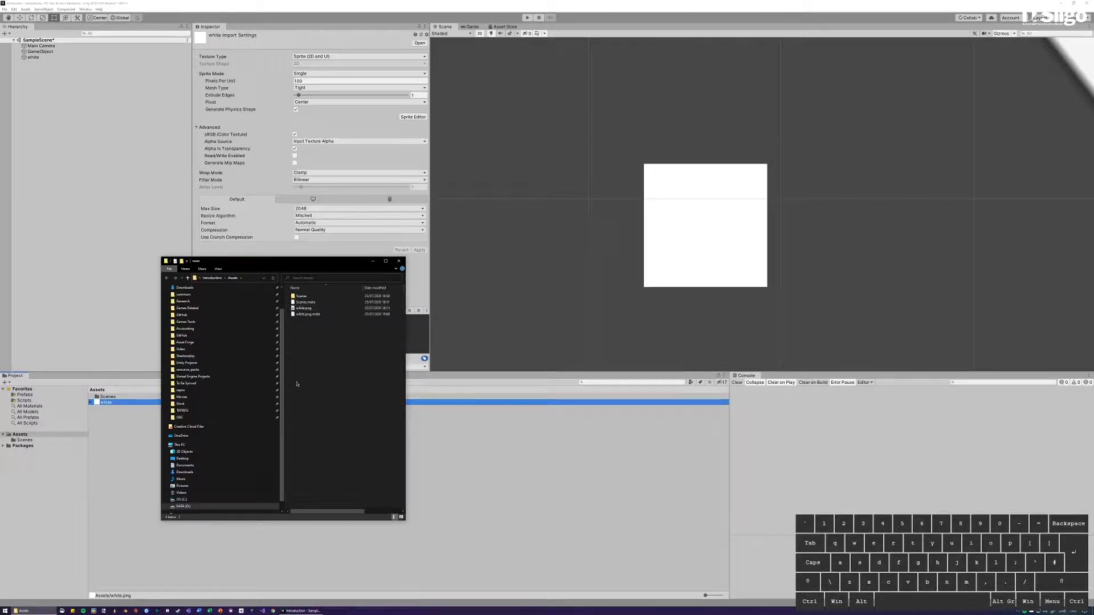
- Switch to paint.net, open white.png from the project's Assets folder as an image, and maximize the window
click(104, 612)
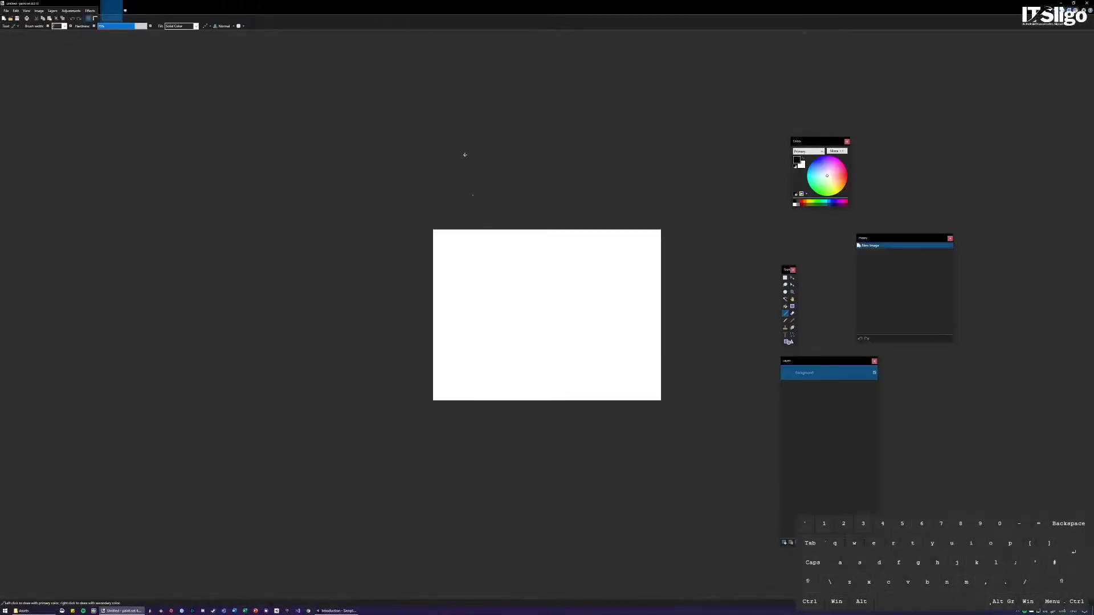
mouse_move(465, 4)
mouse_down()
mouse_move(409, 39)
mouse_move(610, 148)
mouse_up()
drag(303, 308, 565, 277)
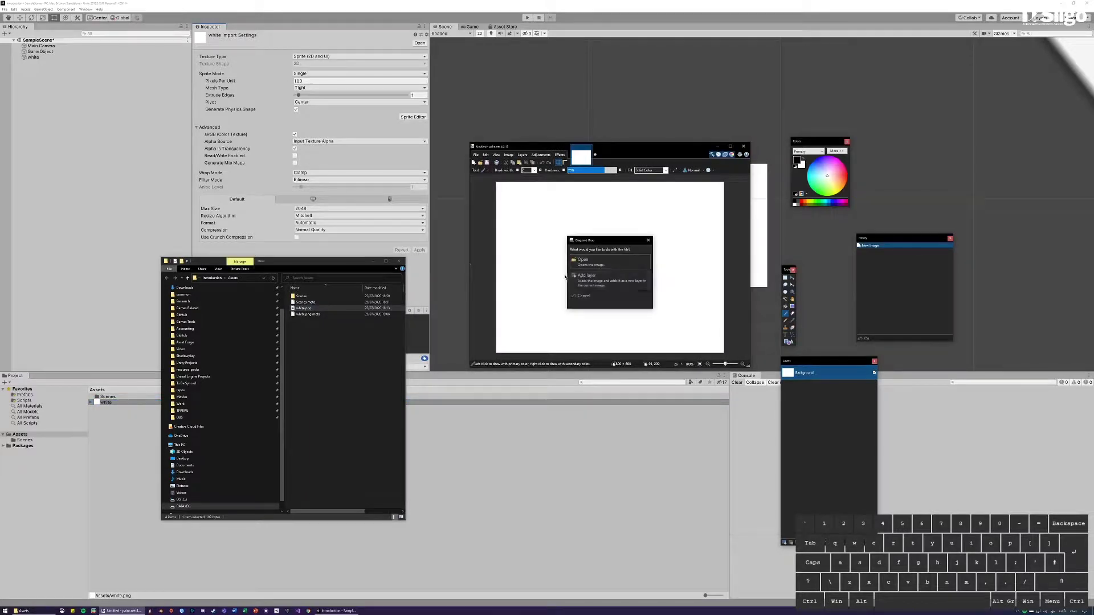
click(603, 263)
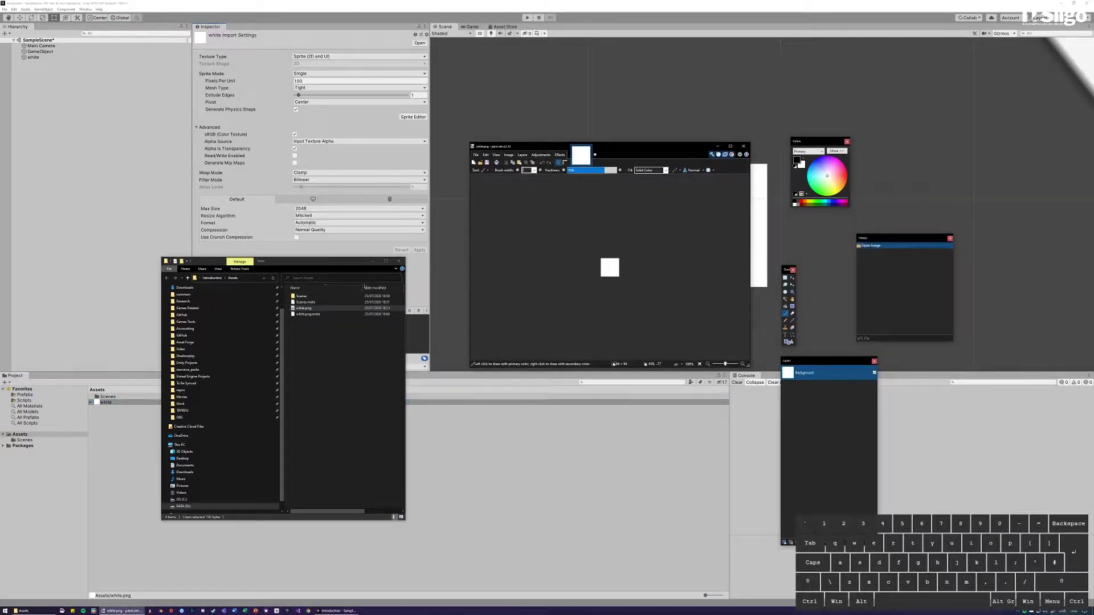
click(374, 261)
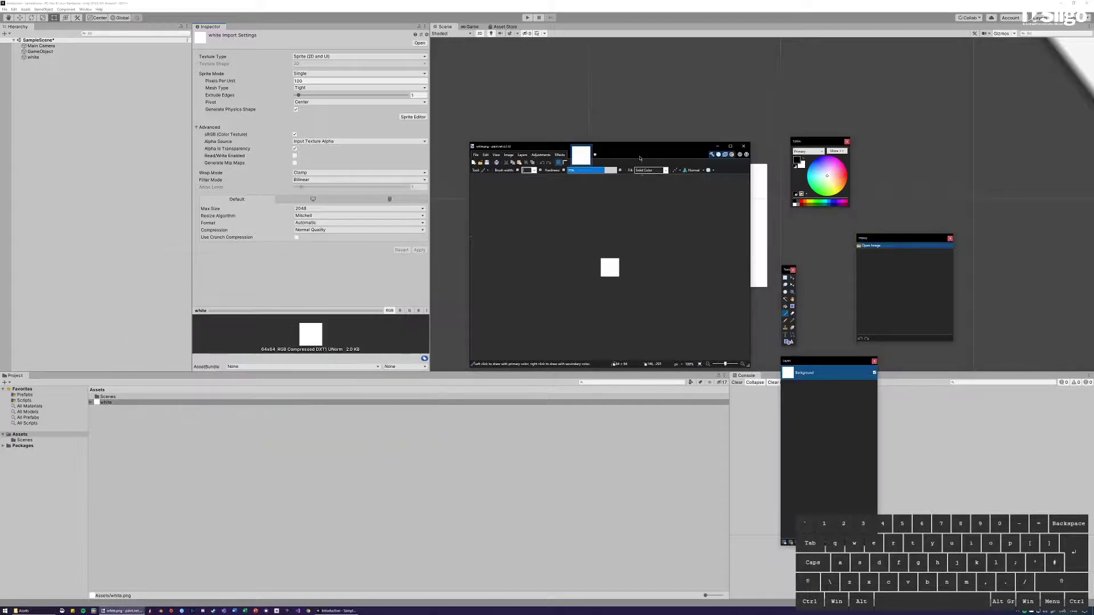
mouse_move(637, 152)
mouse_down()
mouse_move(589, 185)
mouse_move(554, 1)
mouse_up()
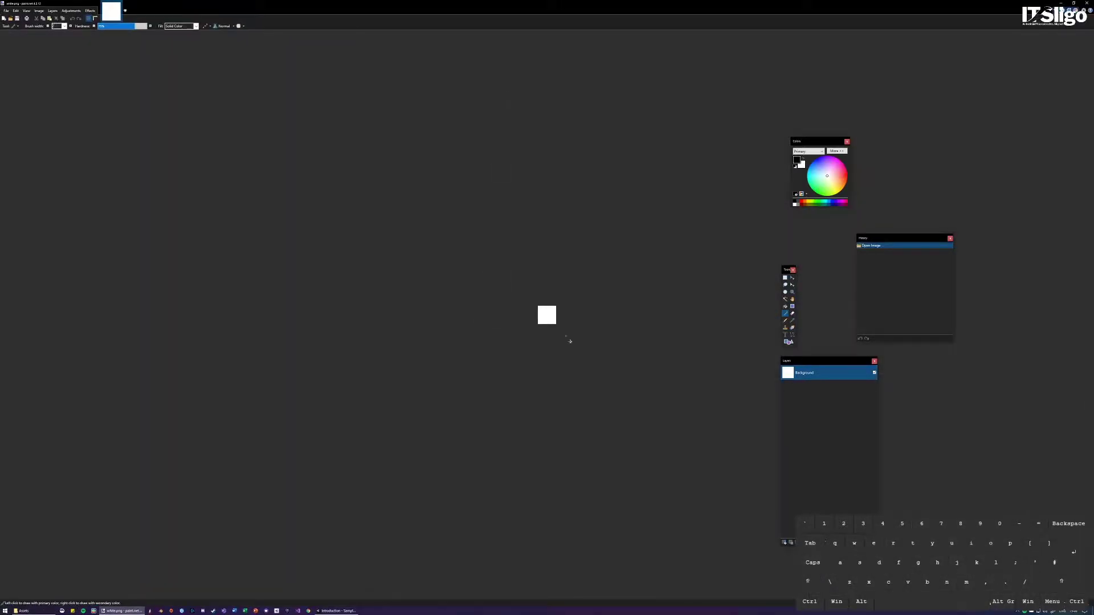
- Examine the image's pixel grid up close along with the Tools, Colors and Layers windows
key(ctrl)
ctrl+scroll(547, 315, up, 5)
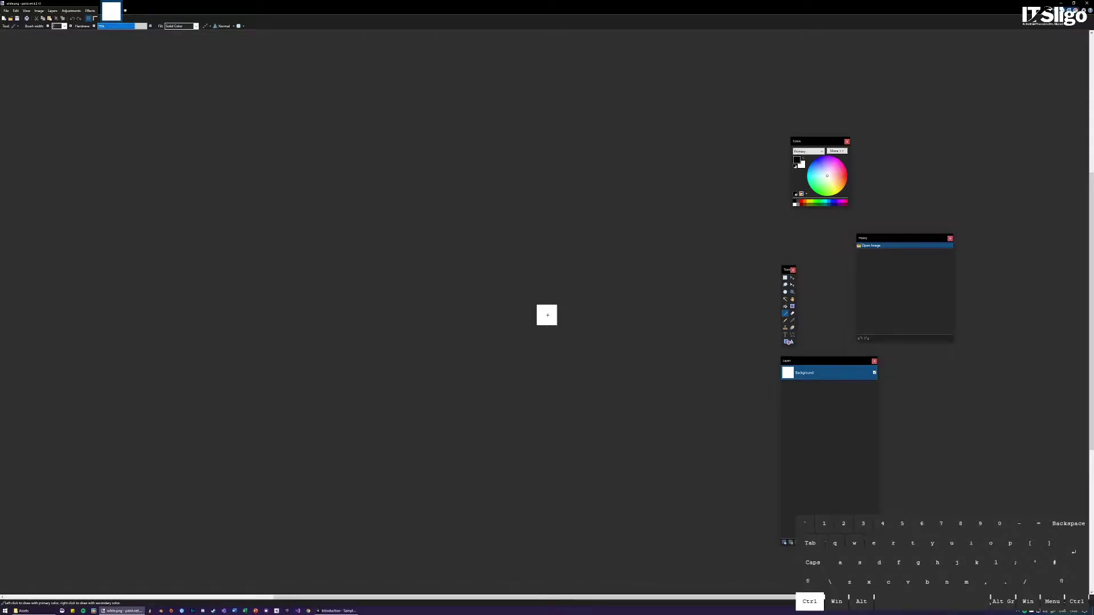
ctrl+scroll(548, 315, up, 4)
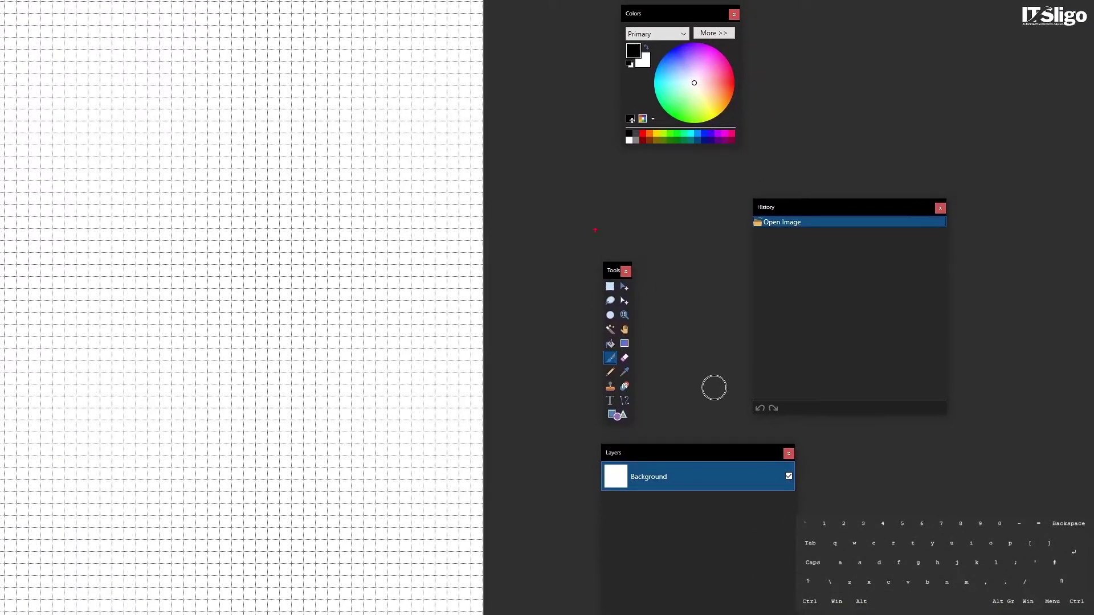
key(ctrl)
ctrl+drag(592, 257, 644, 434)
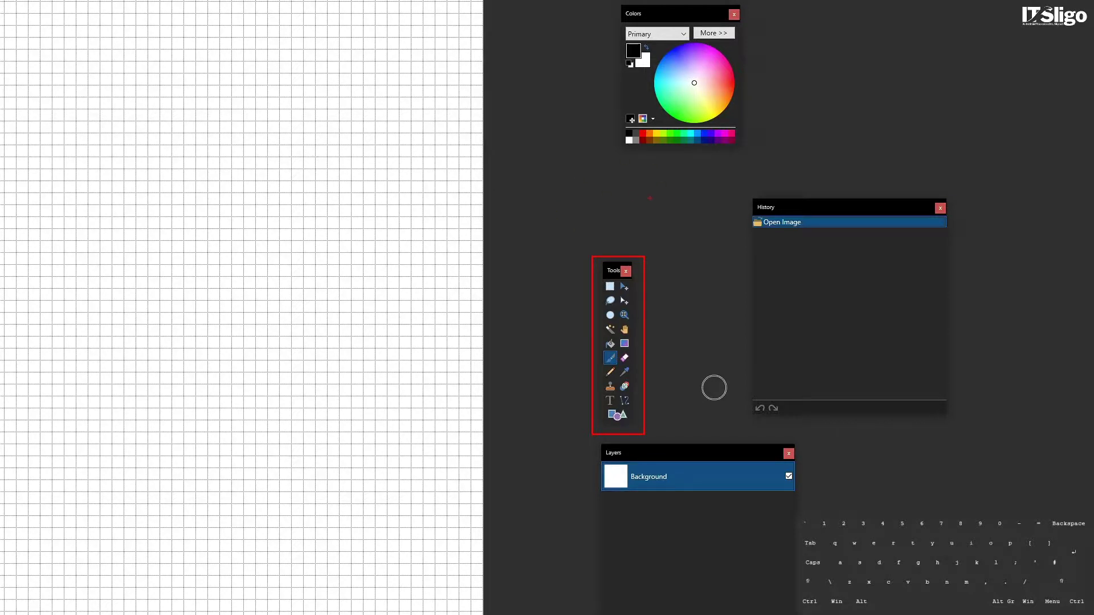
key(ctrl)
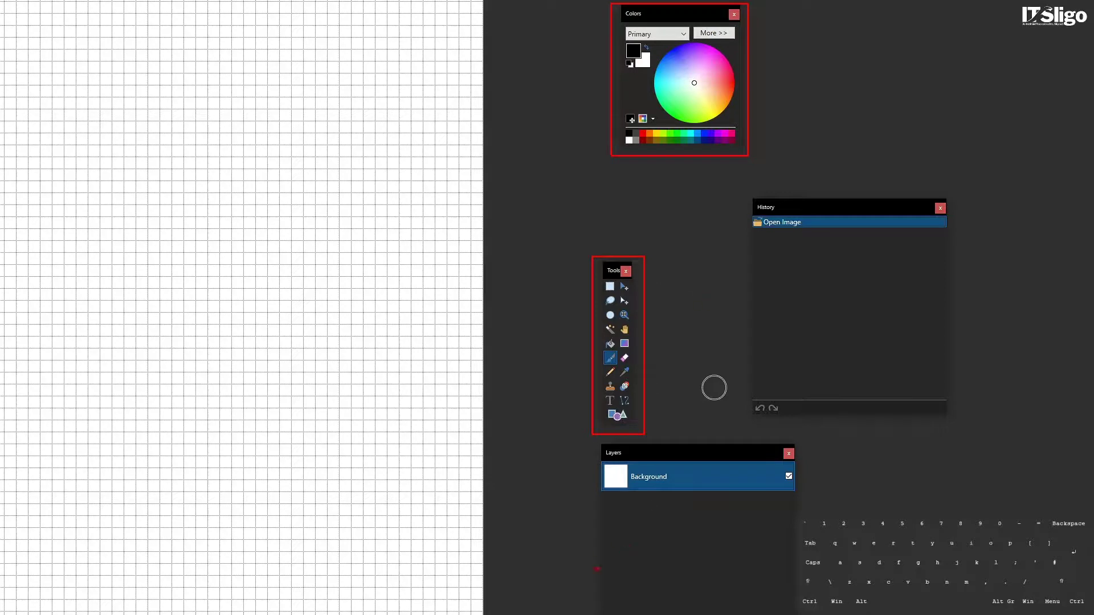
key(ctrl)
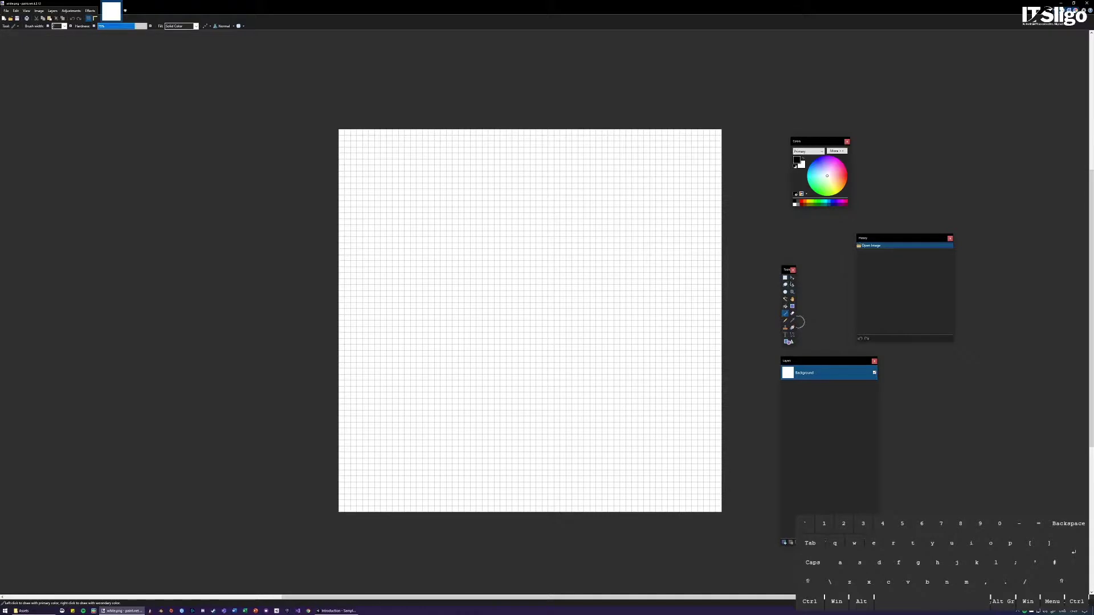
- Erase a square area of about 43 × 43 pixels from the interior of the white image using Rectangle Select
click(785, 278)
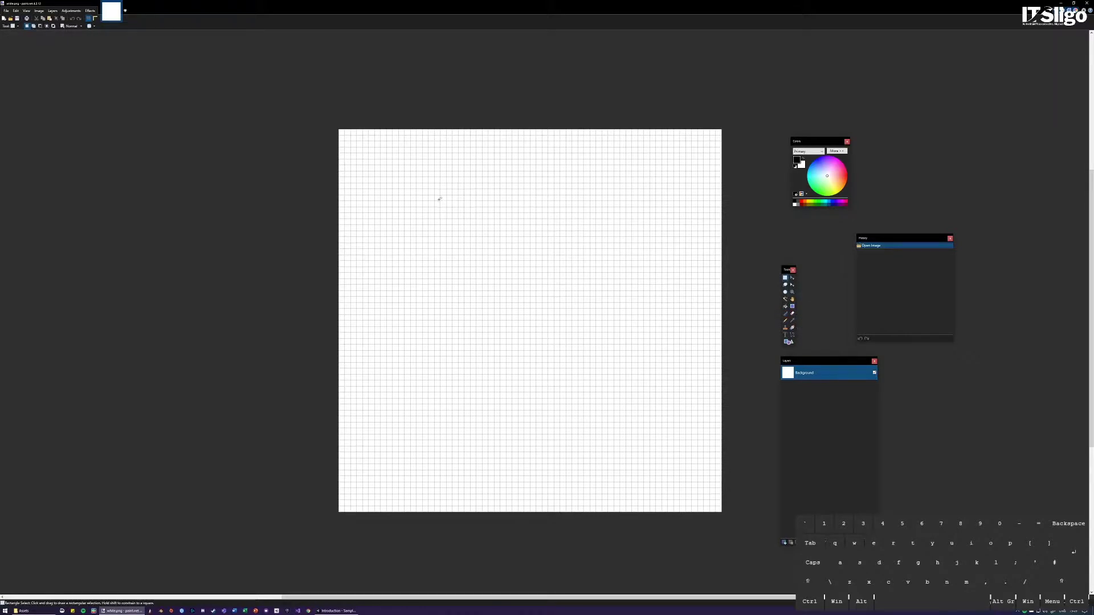
drag(386, 184, 644, 442)
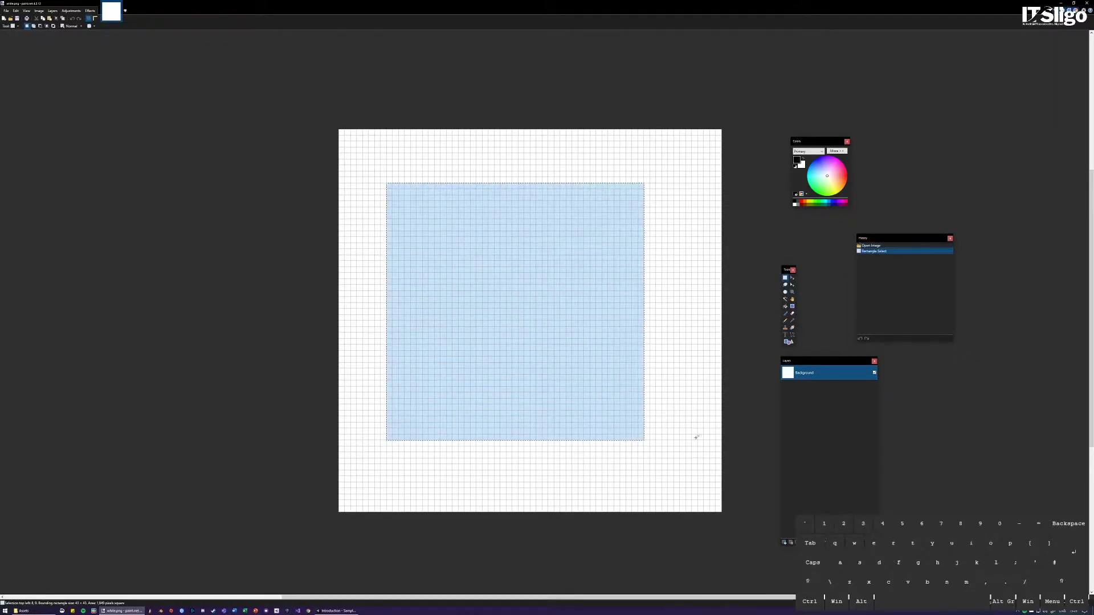
key(Delete)
key(ctrl)
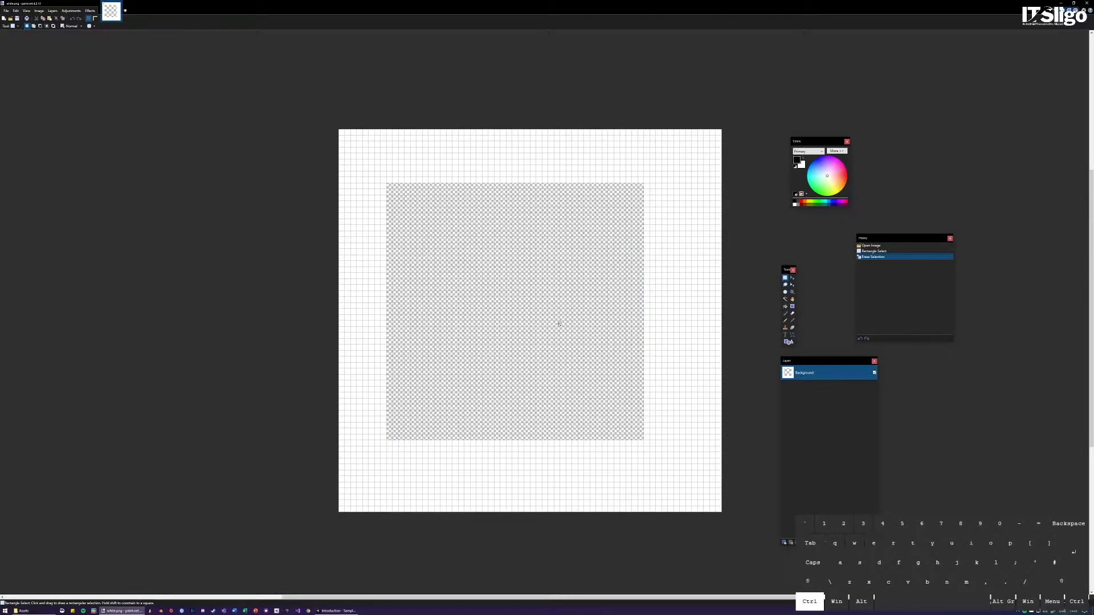
- Save the image as white.png in PNG format on the Desktop, replacing the existing file and keeping the save configuration
key(ctrl+shift+s)
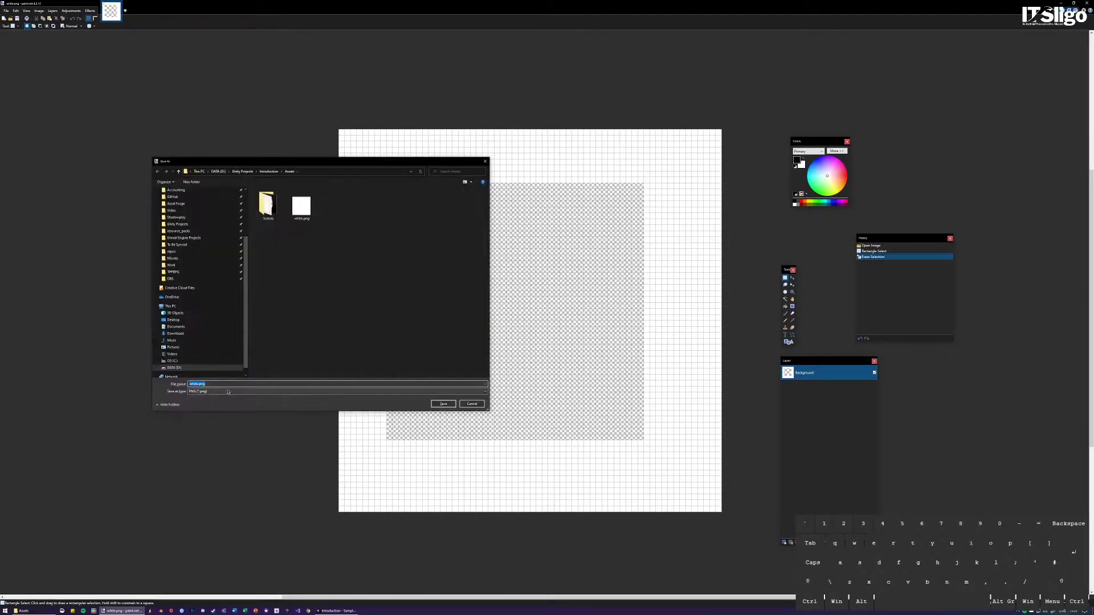
click(173, 320)
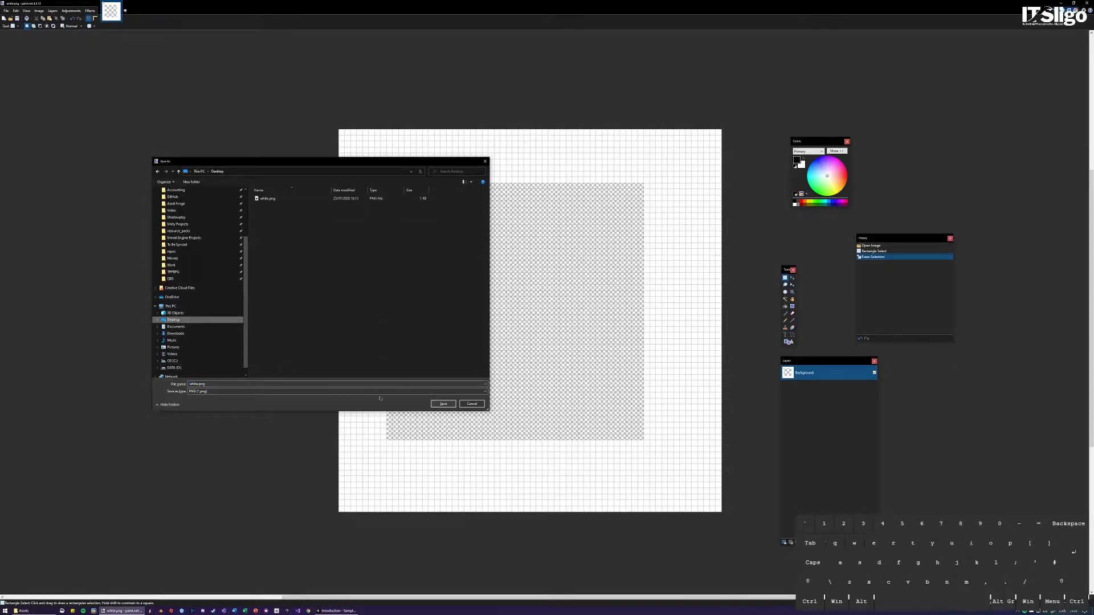
click(443, 404)
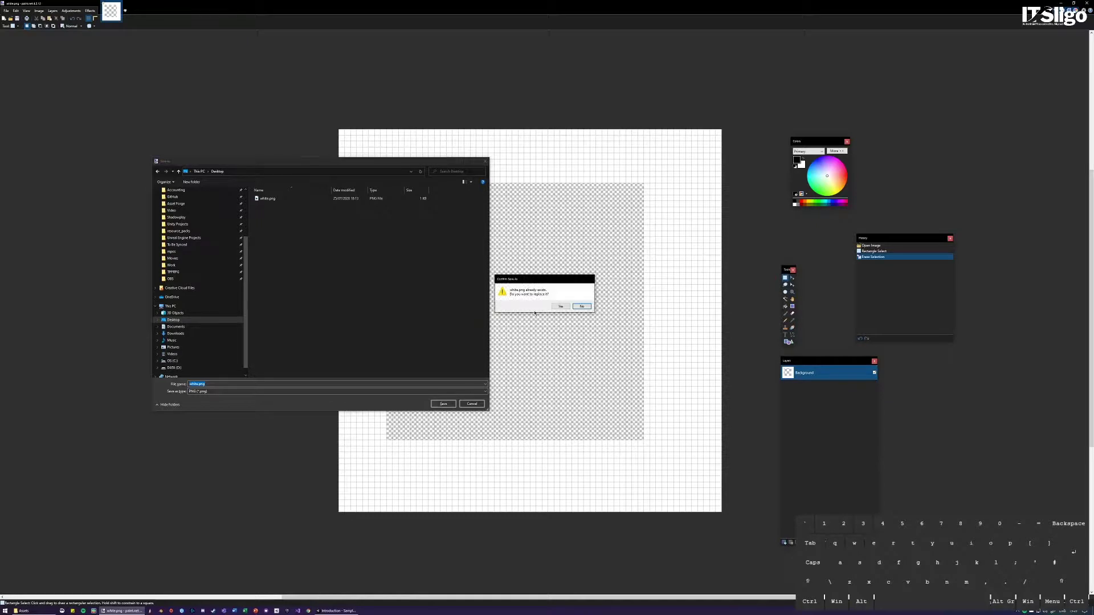
click(561, 306)
click(397, 288)
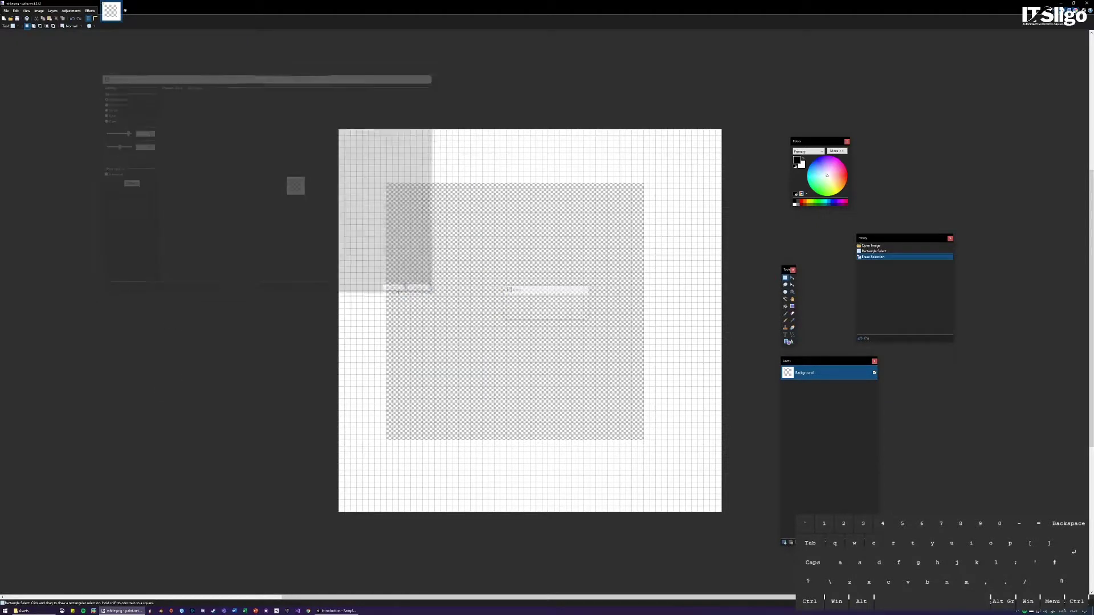
- Save the image in JPEG format on the Desktop as white.jpg, keeping the save configuration, and switch to File Explorer
key(ctrl+shift)
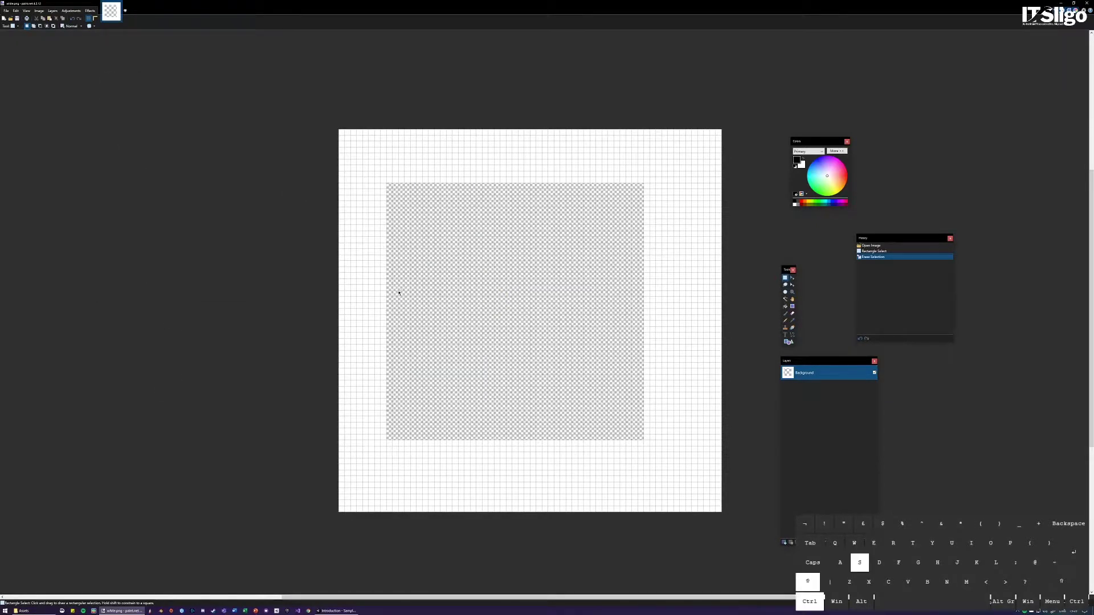
key(ctrl+shift+s)
click(259, 392)
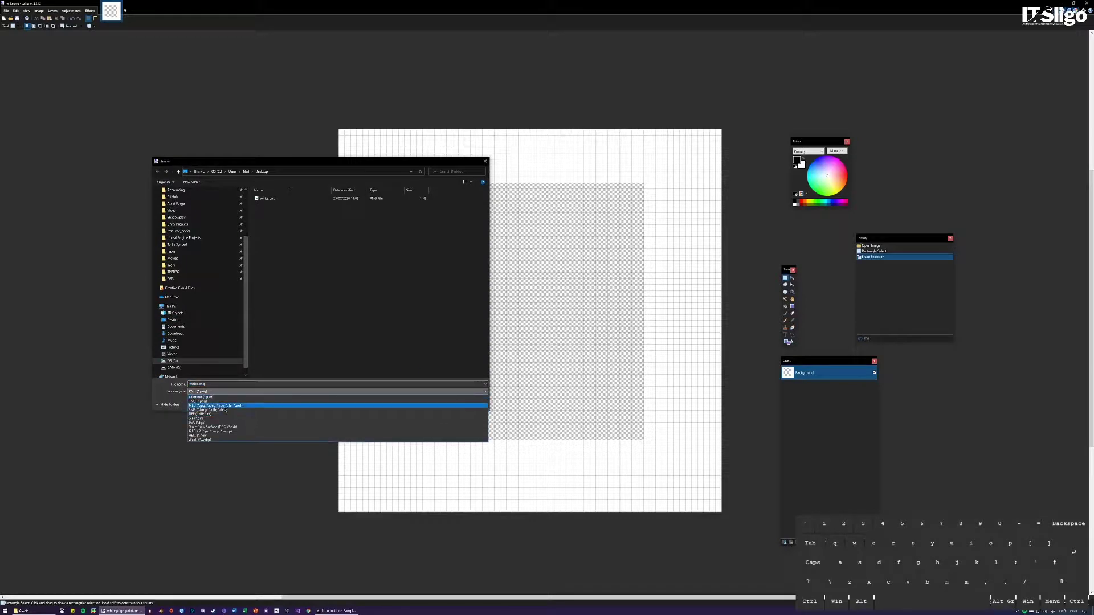
click(244, 405)
click(440, 402)
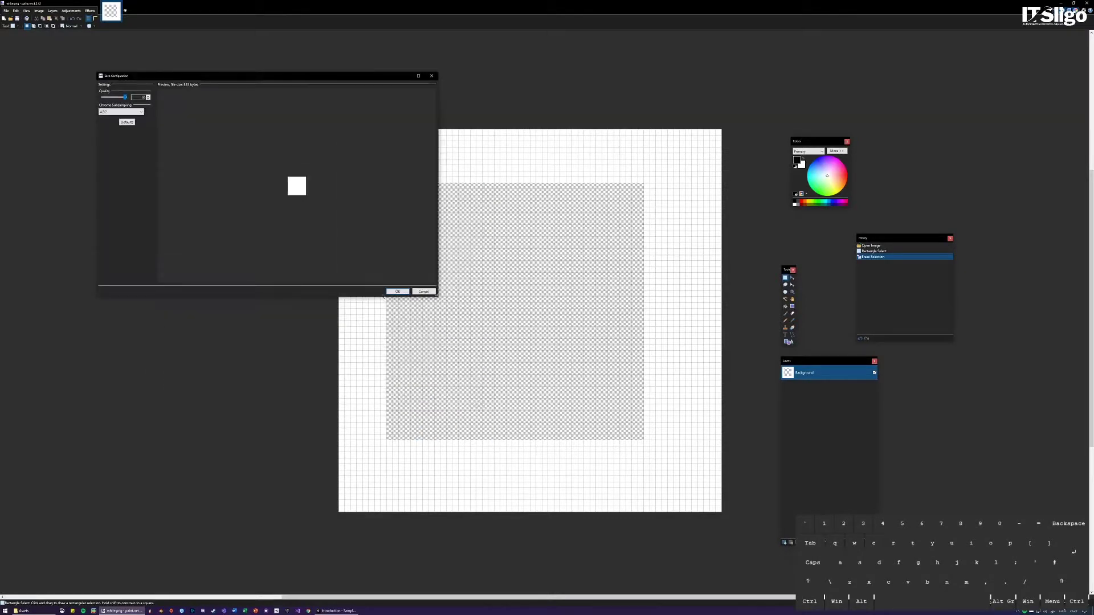
click(395, 291)
key(alt+Tab)
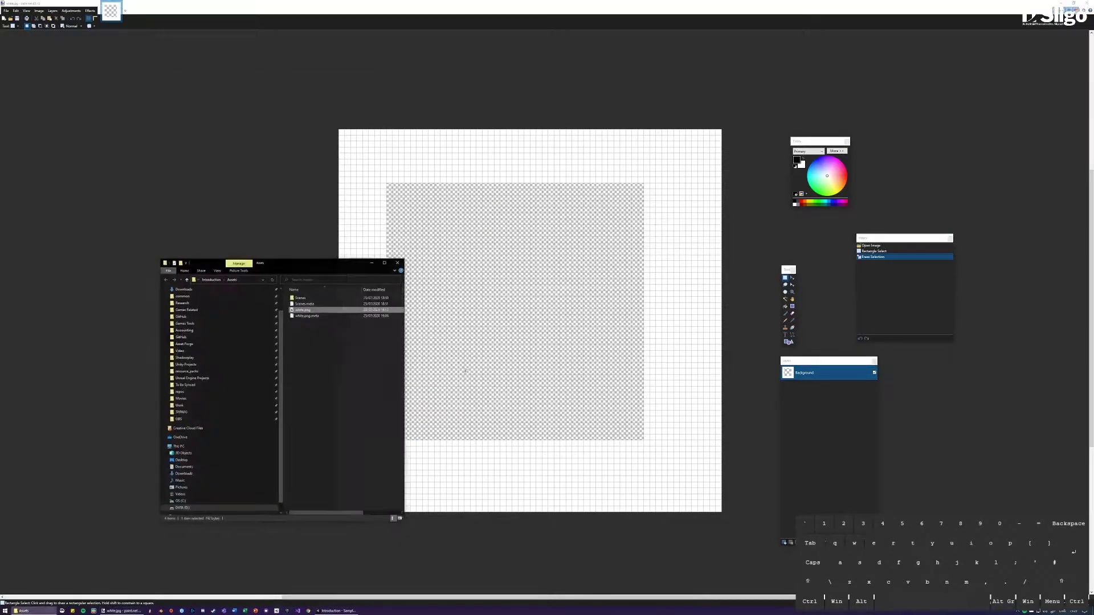
- Open white.jpg and white.png from the Desktop folder to compare the two saved images
click(182, 458)
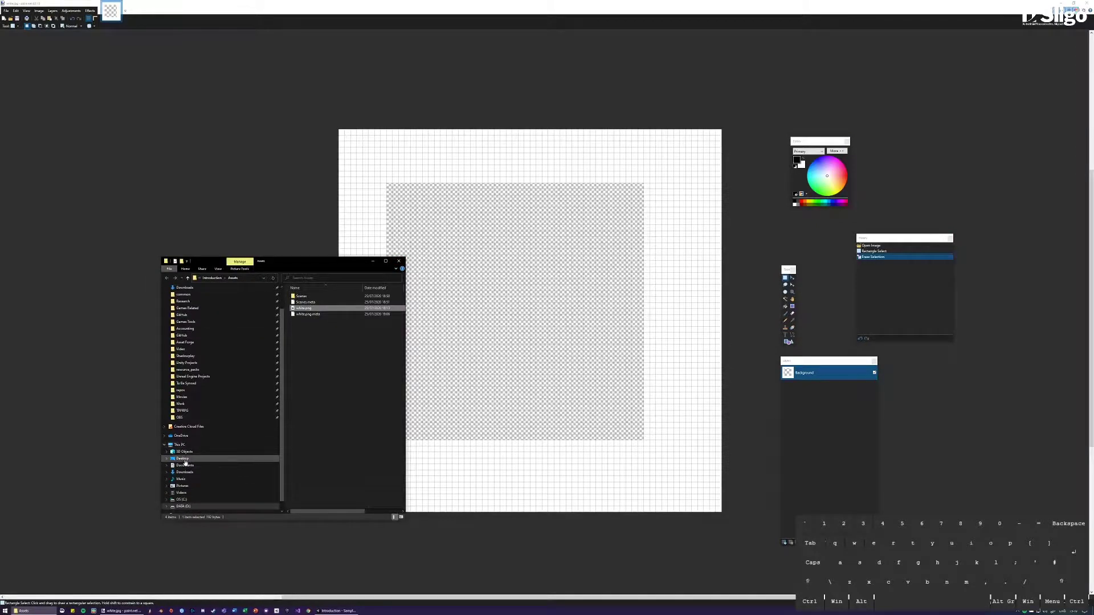
double_click(307, 297)
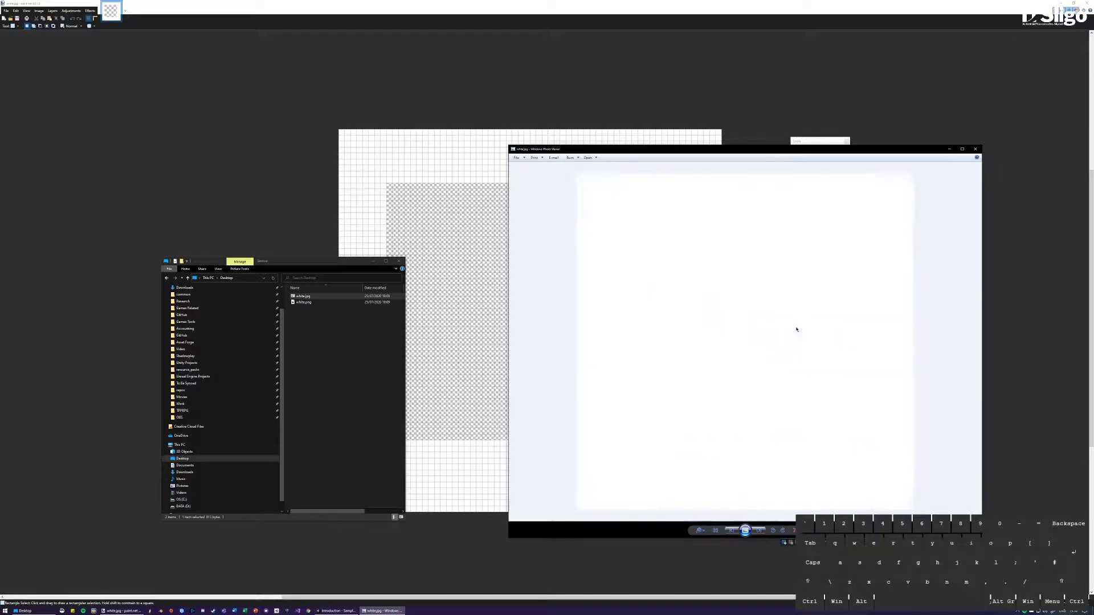
double_click(304, 302)
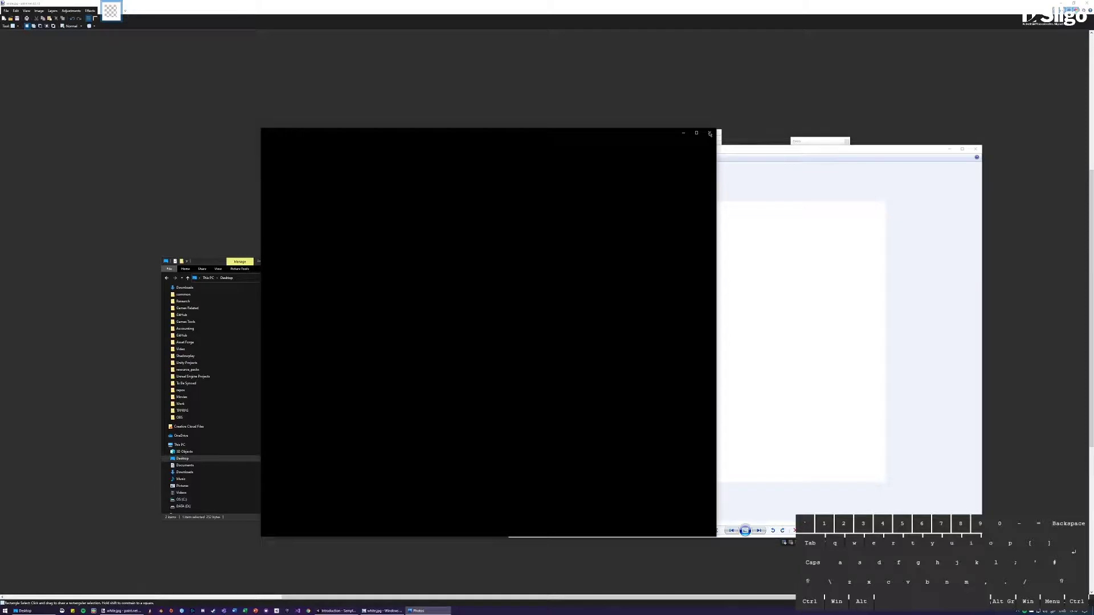
- View the Desktop's white.png in Photo Gallery, then close both PNG viewer windows and File Explorer
click(208, 264)
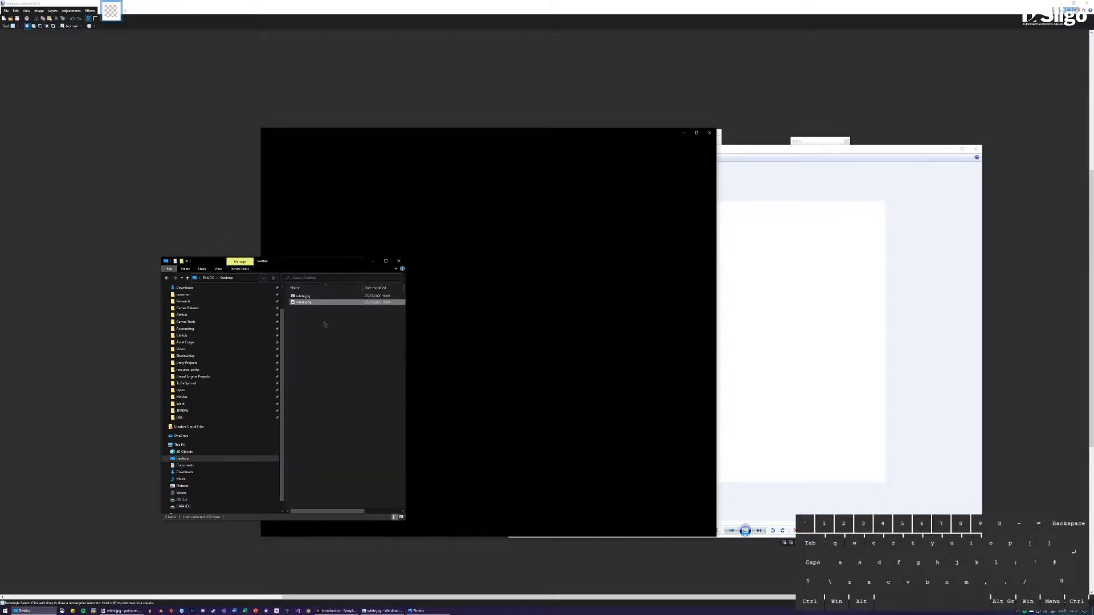
right_click(304, 306)
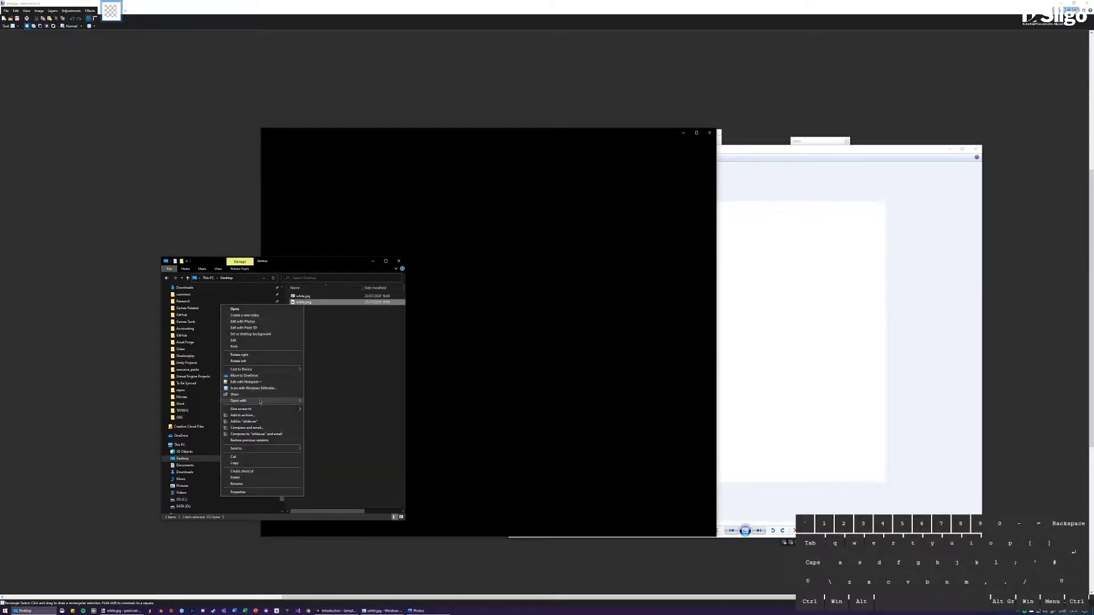
mouse_move(262, 401)
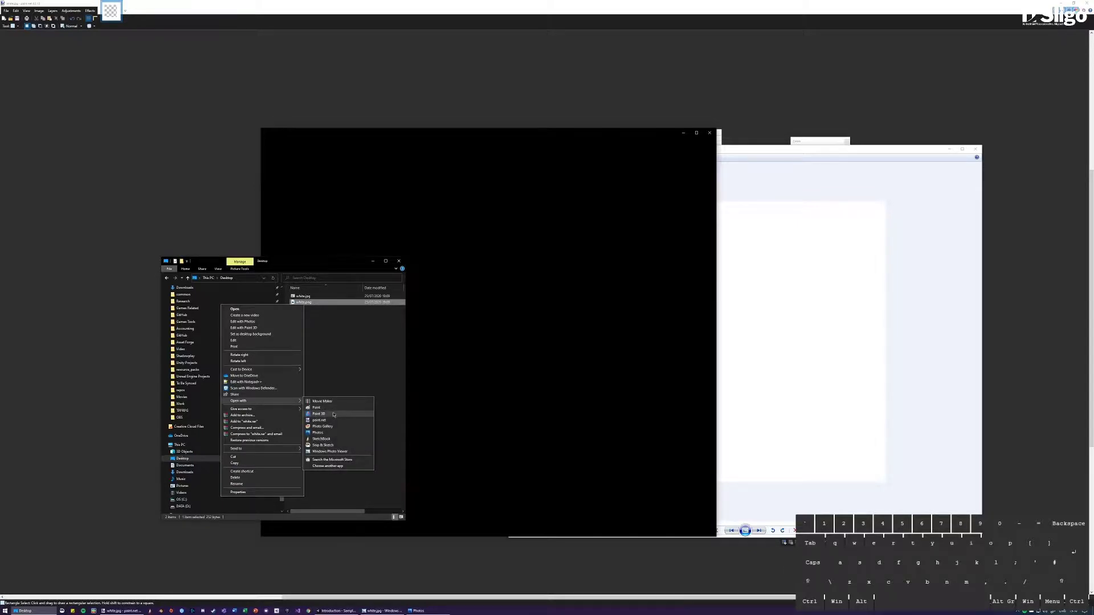
click(323, 426)
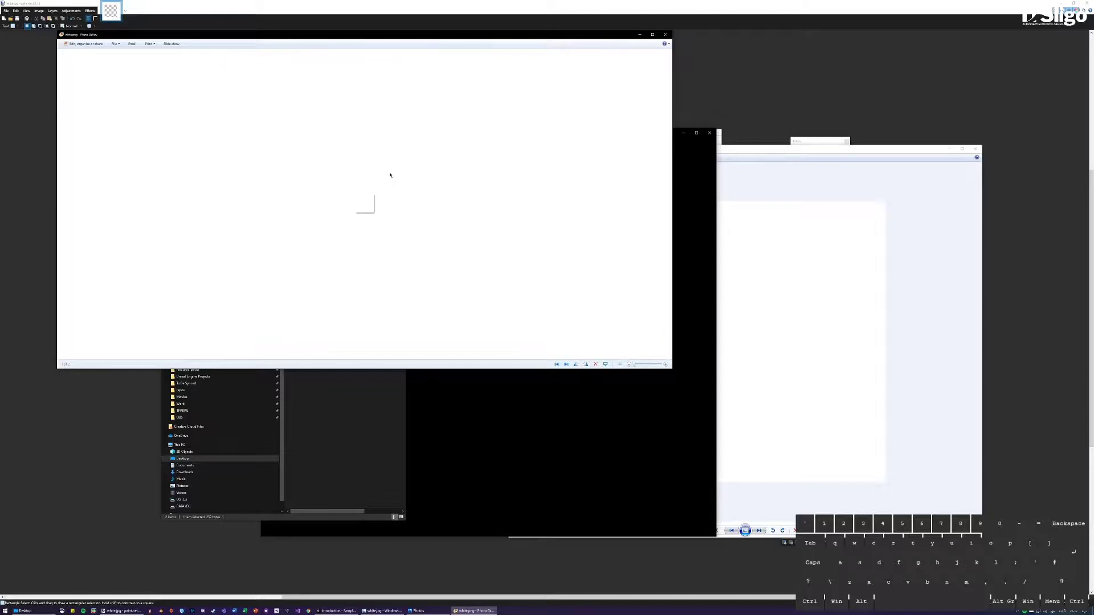
click(665, 34)
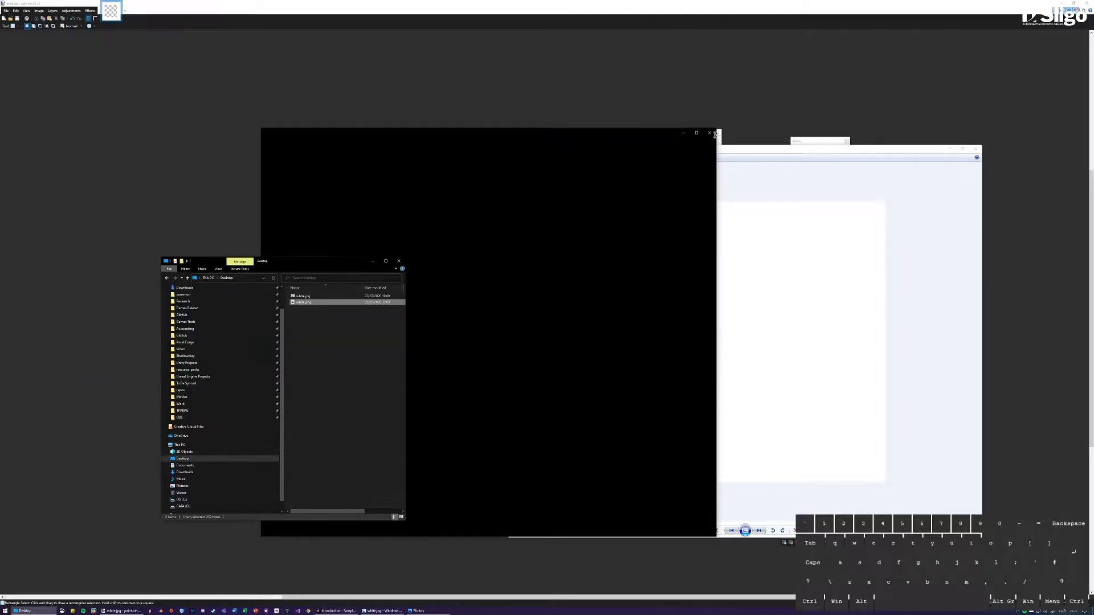
click(709, 132)
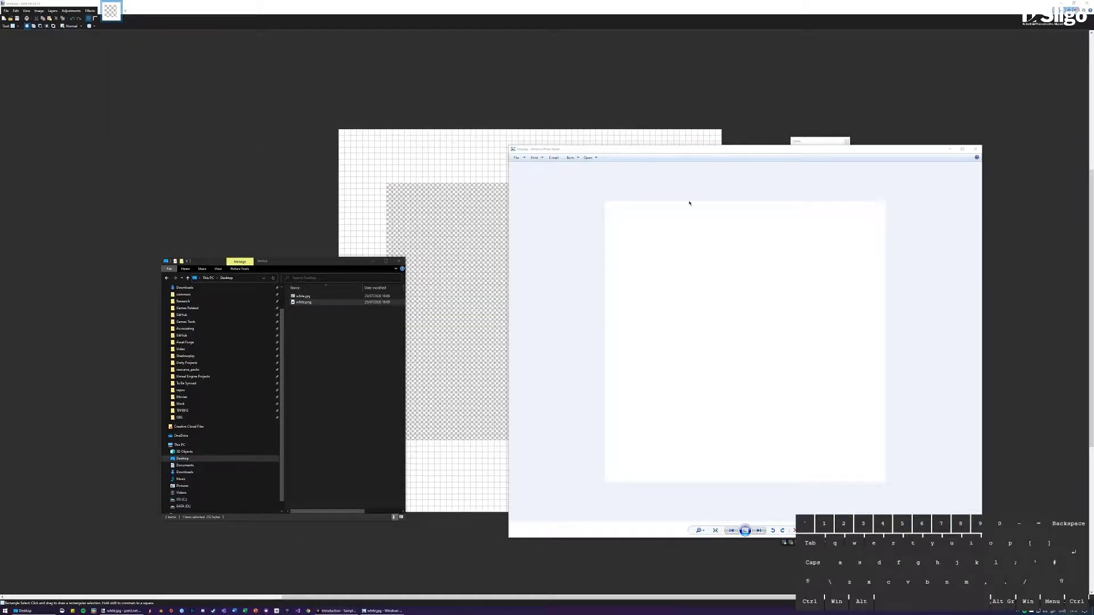
click(398, 261)
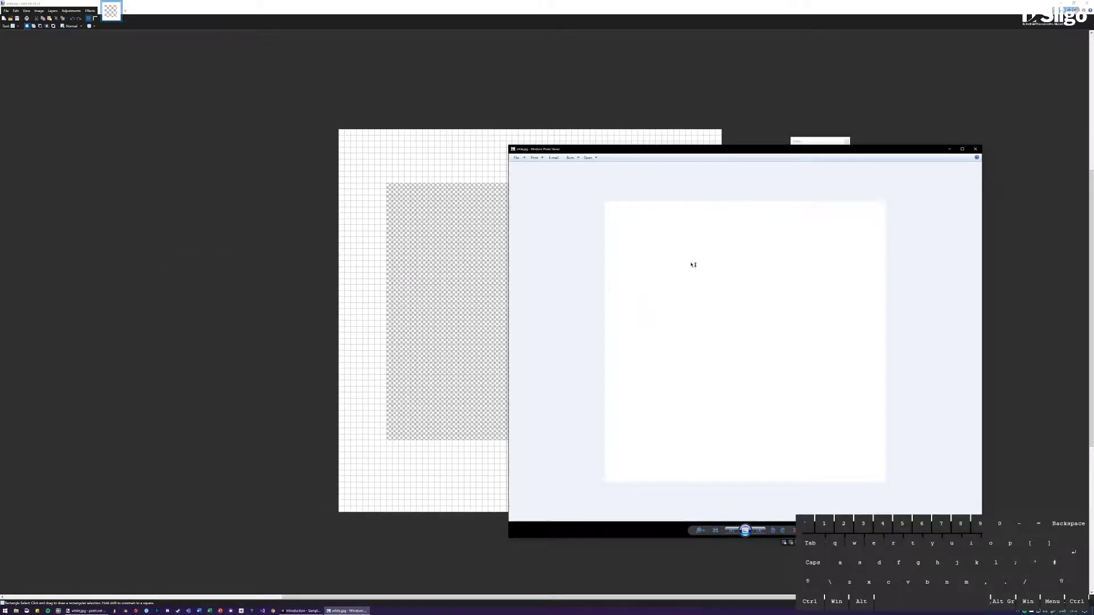
- In paint.net, fill the white border around the transparent square with light purple using Paint Bucket and save white.jpg
click(227, 196)
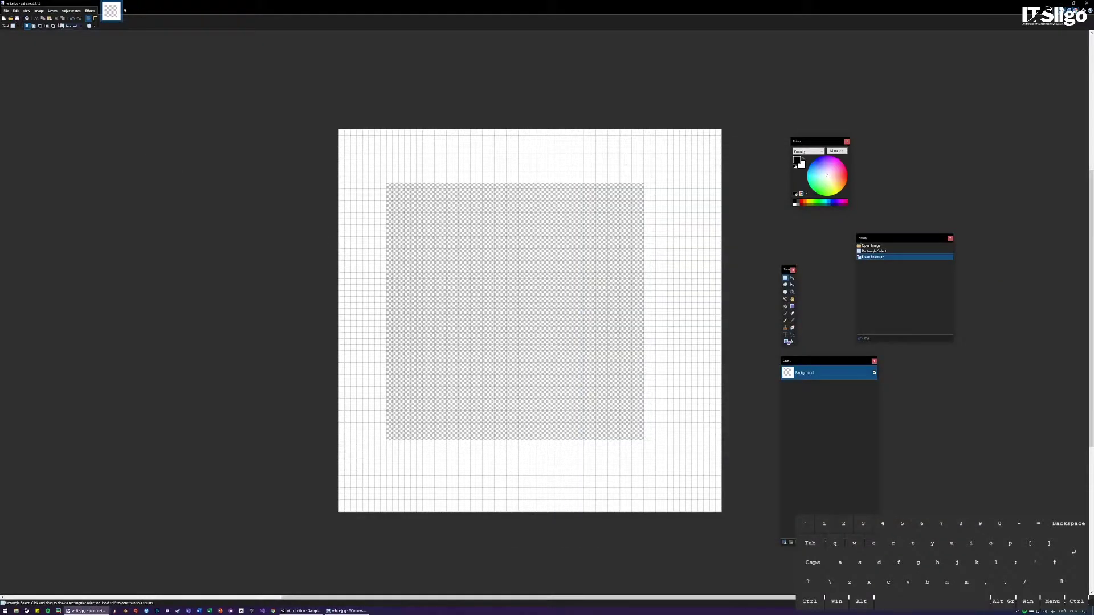
click(785, 307)
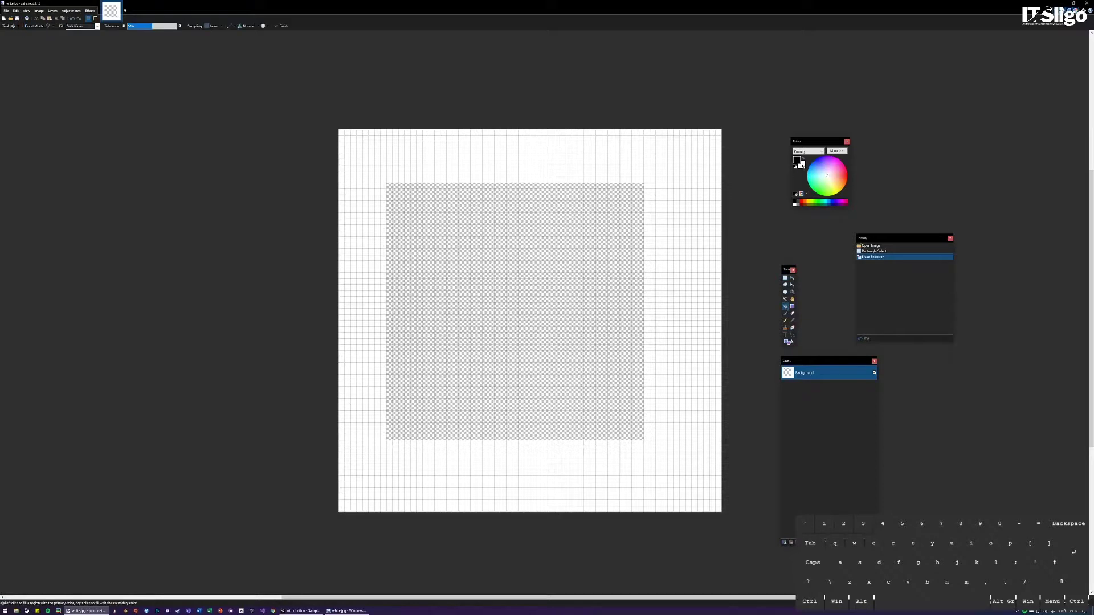
click(827, 165)
click(665, 307)
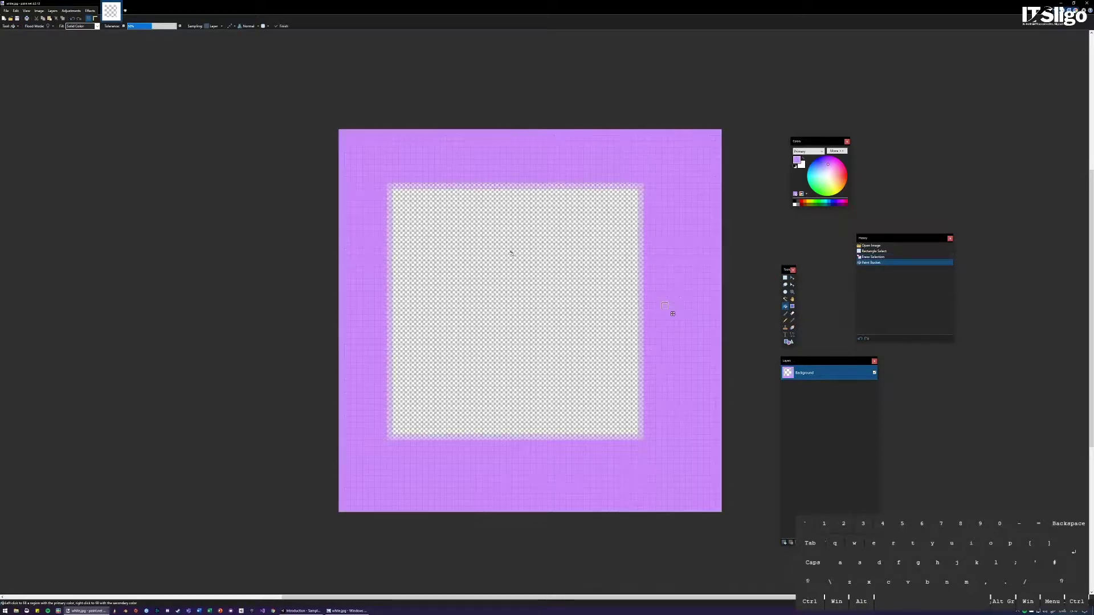
key(ctrl+s)
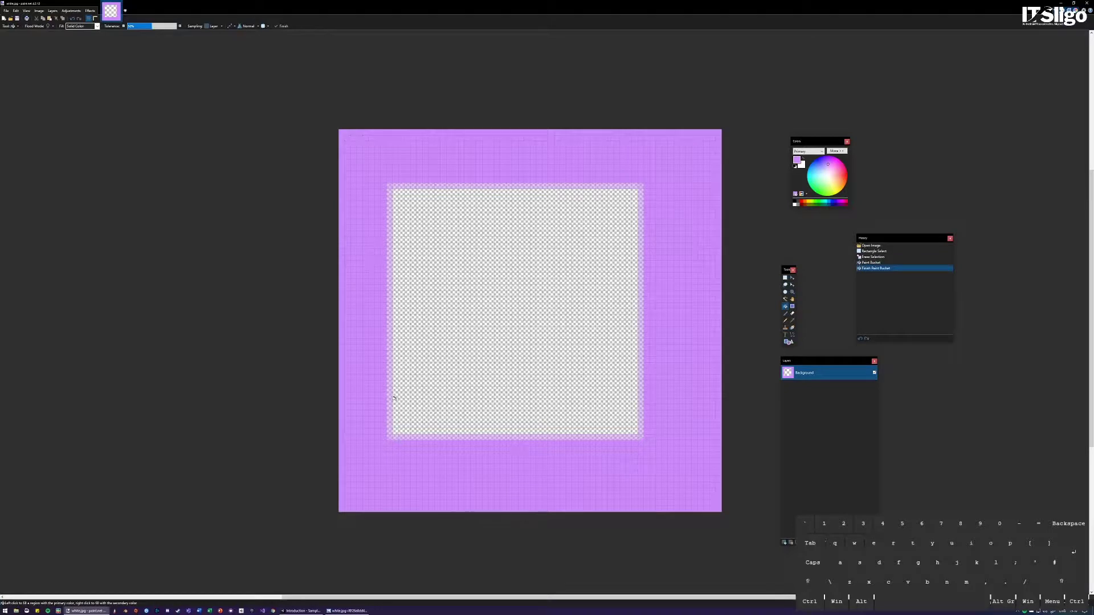
- Close the old white.jpg preview and reopen the saved file from the Desktop in Windows Photo Viewer
click(337, 610)
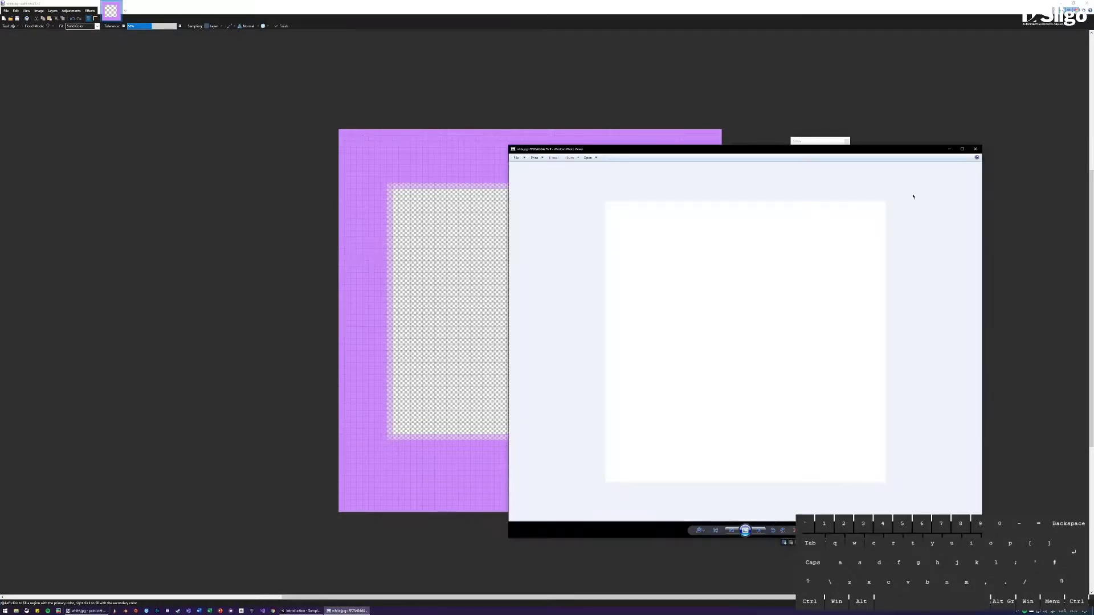
click(975, 149)
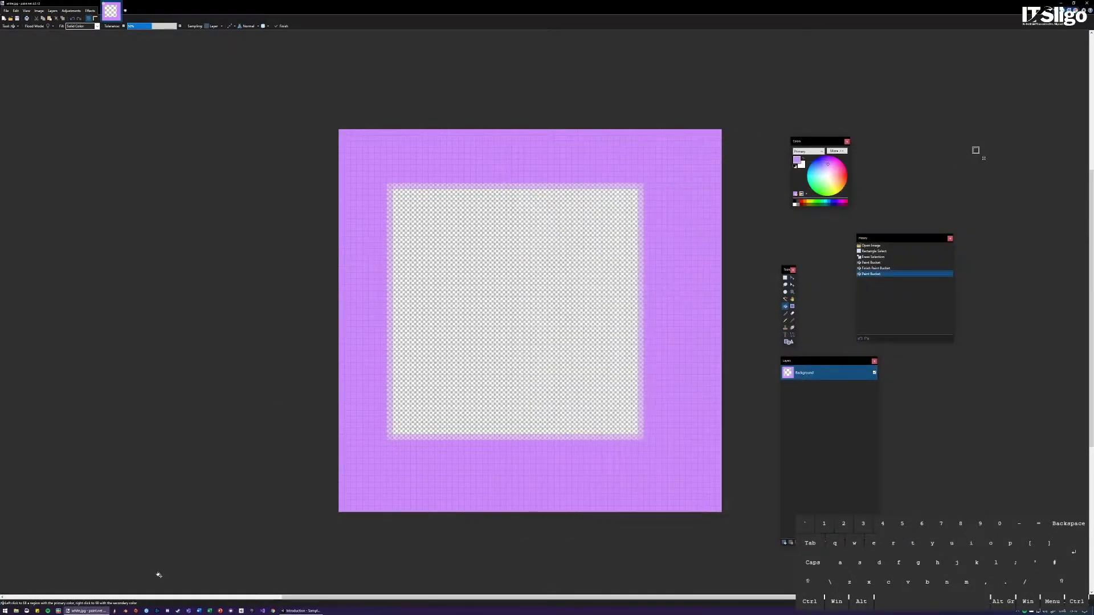
click(16, 611)
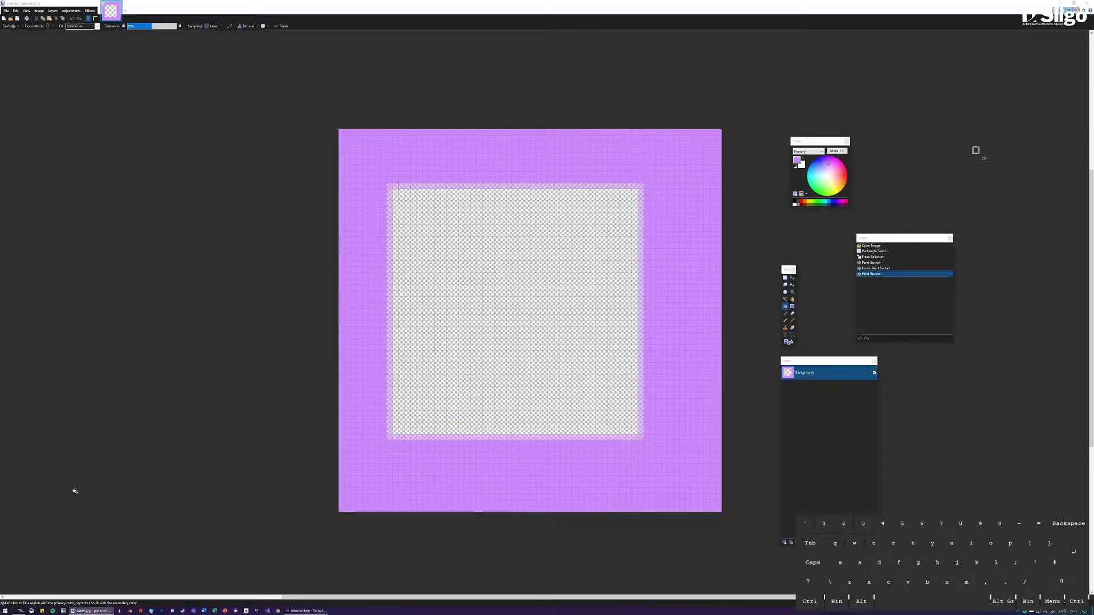
click(183, 458)
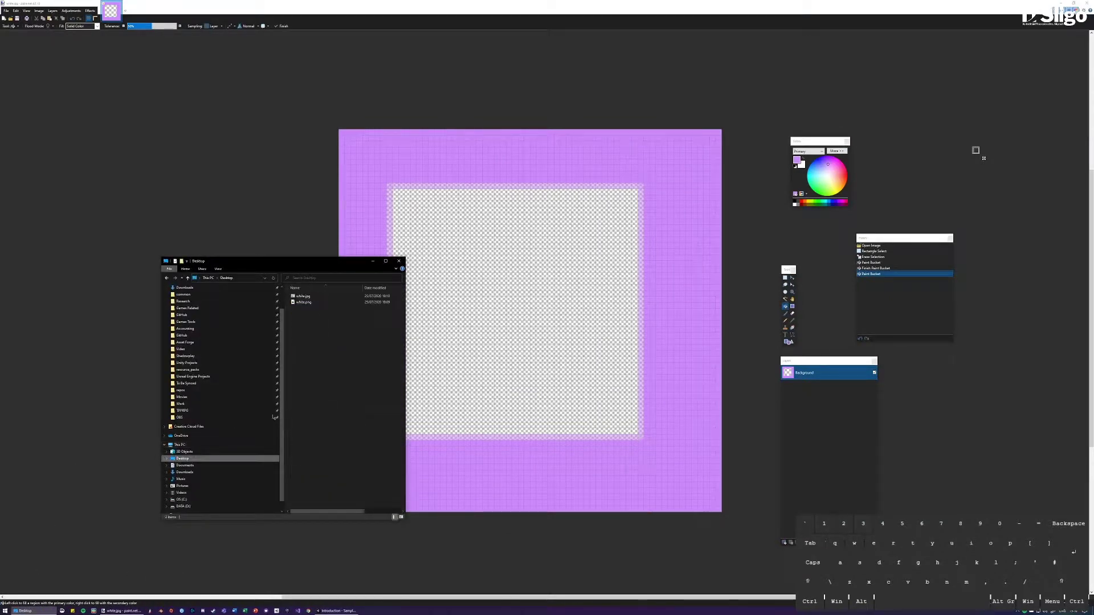
click(303, 296)
double_click(311, 297)
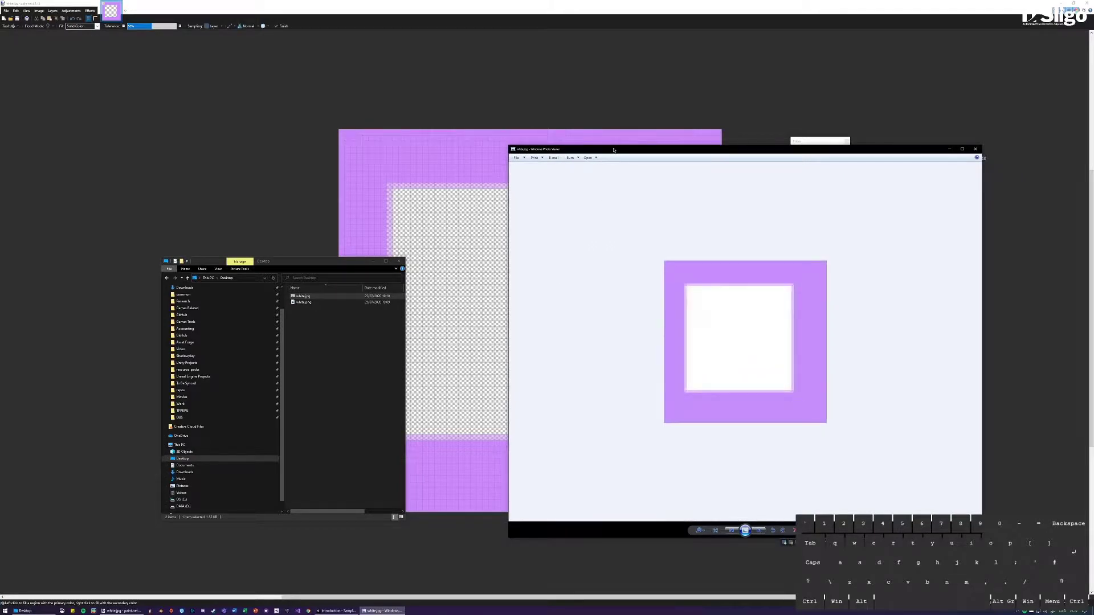
- Compare the JPEG's center with the transparent area on the paint.net canvas, then close the viewer and File Explorer
mouse_move(616, 149)
mouse_down()
mouse_move(815, 170)
mouse_move(828, 158)
mouse_up()
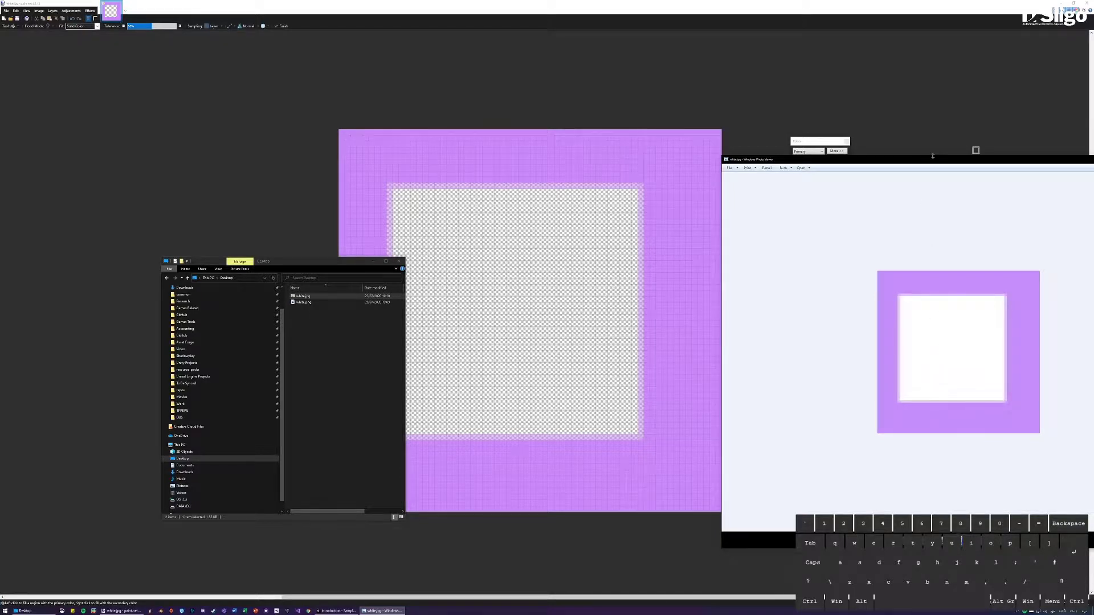
drag(933, 159, 477, 146)
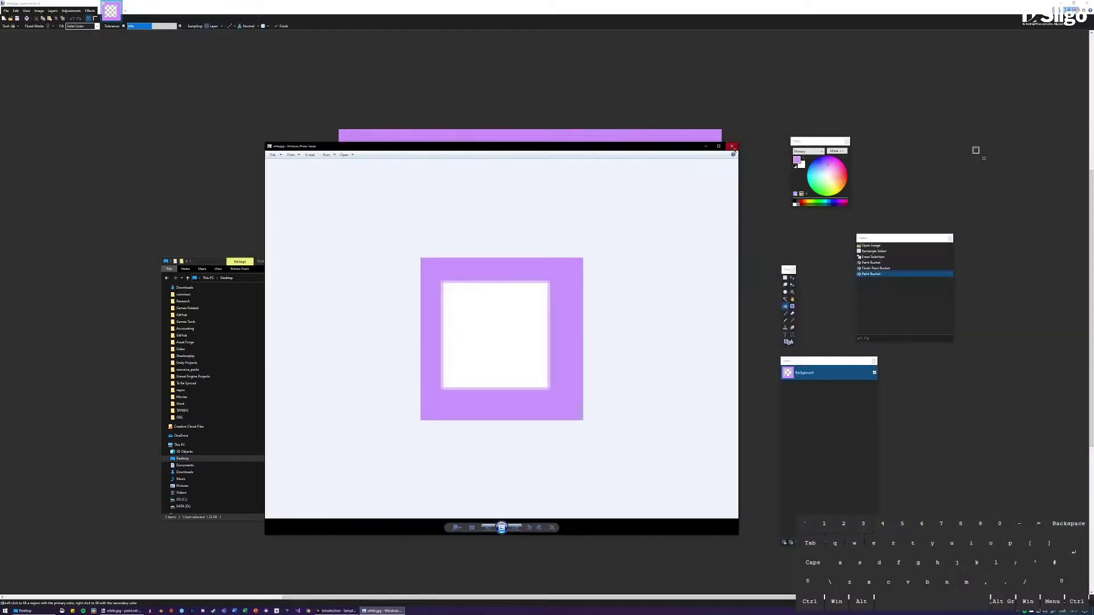
click(732, 147)
click(399, 262)
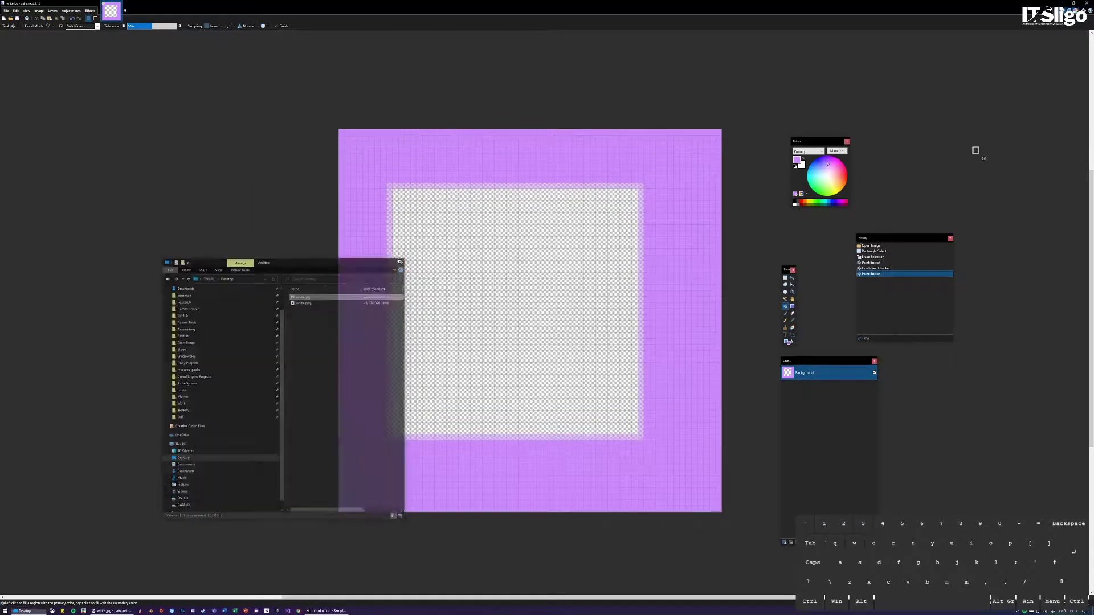
- Select the whole purple-bordered image and erase its contents
ctrl+scroll(496, 292, down, 5)
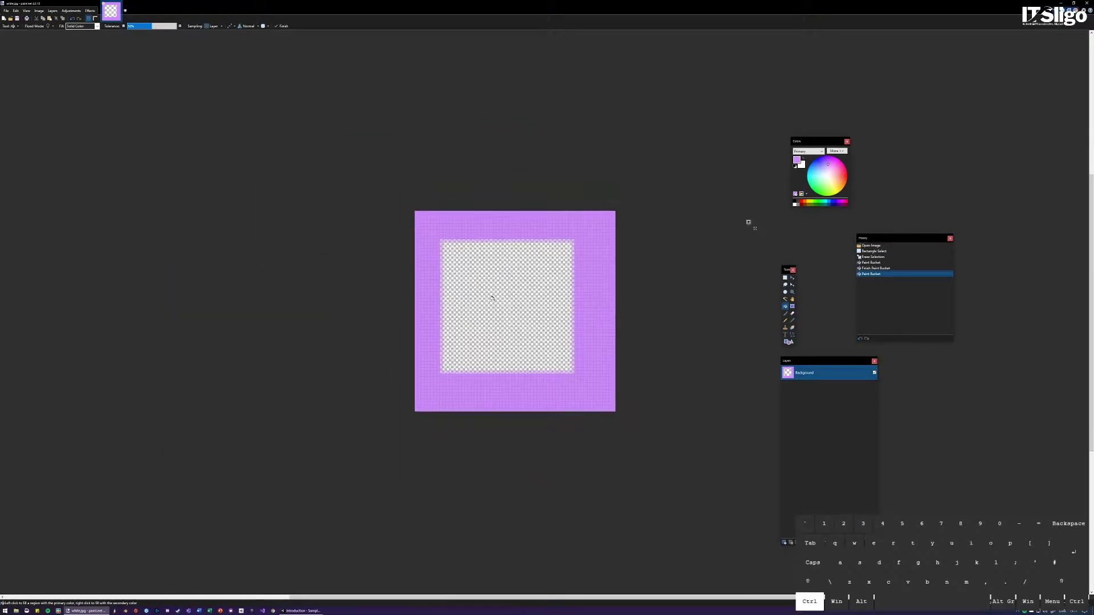
ctrl+scroll(492, 293, up, 2)
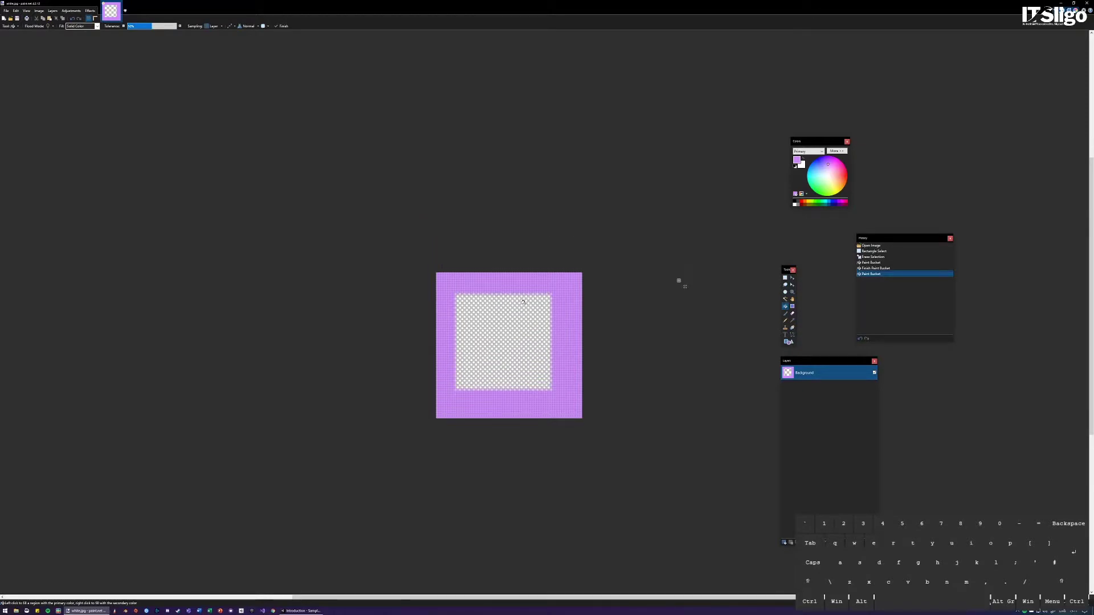
ctrl+scroll(500, 302, up, 1)
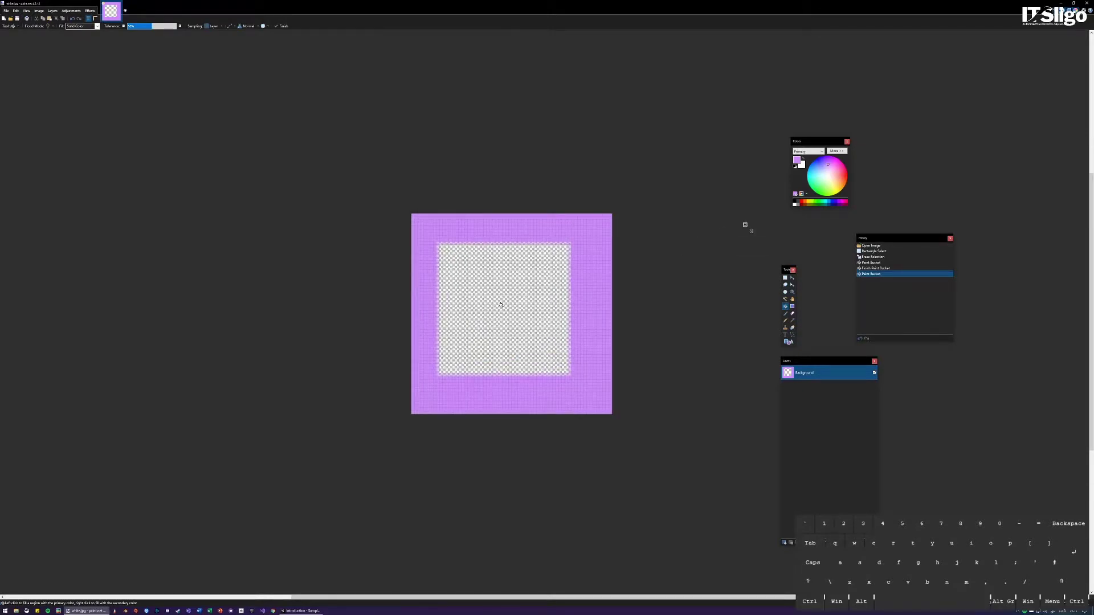
key(ctrl+a)
key(Delete)
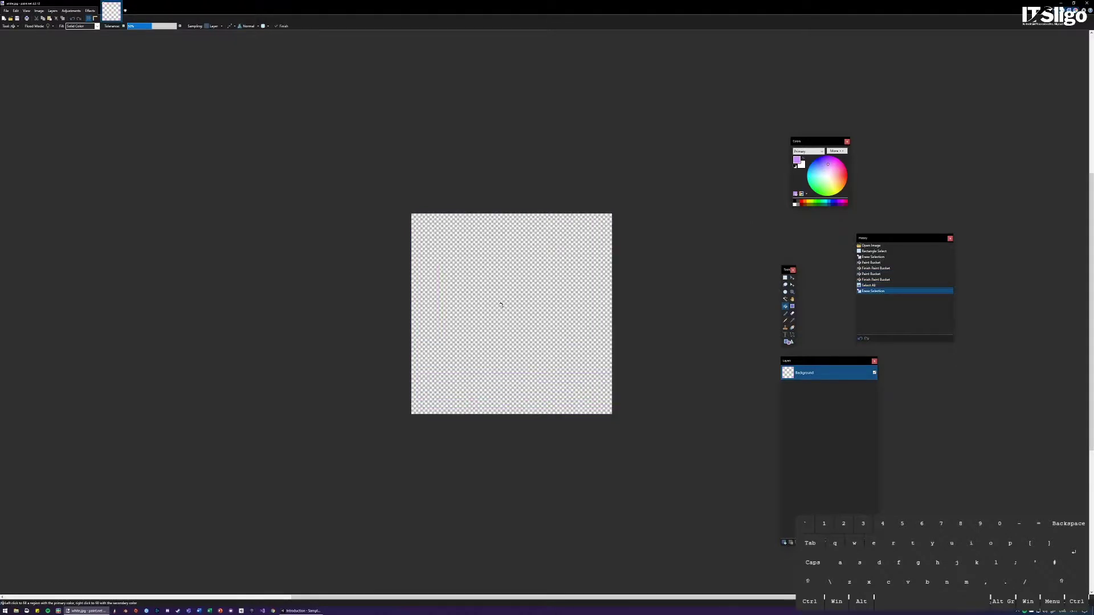
- Set the primary color to orange and fill the entire empty canvas with it using Paint Bucket
key(ctrl)
ctrl+scroll(512, 319, up, 2)
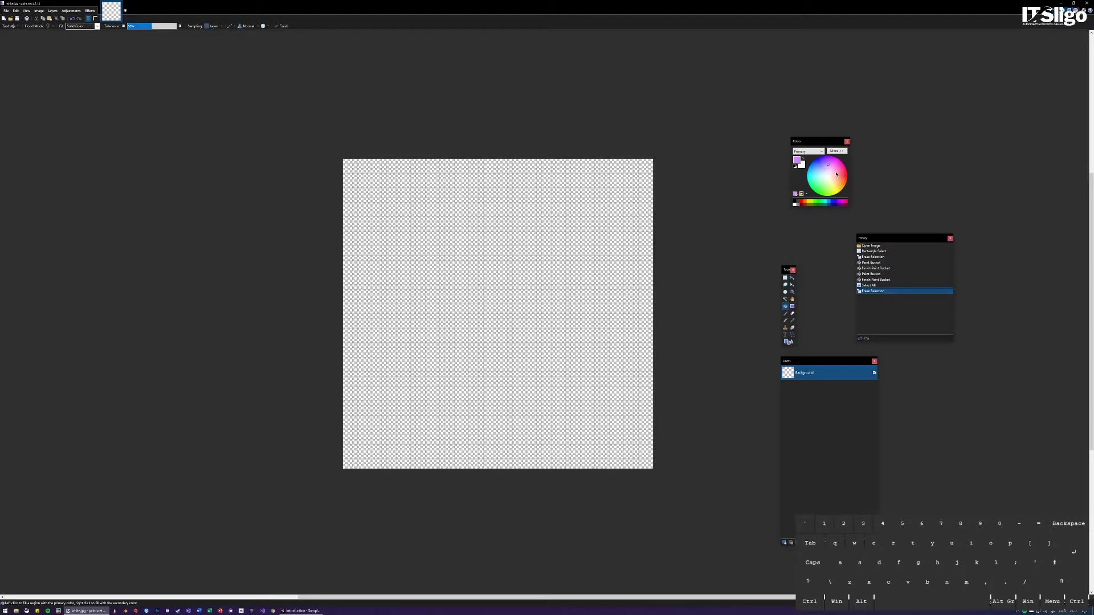
drag(836, 174, 844, 188)
click(573, 233)
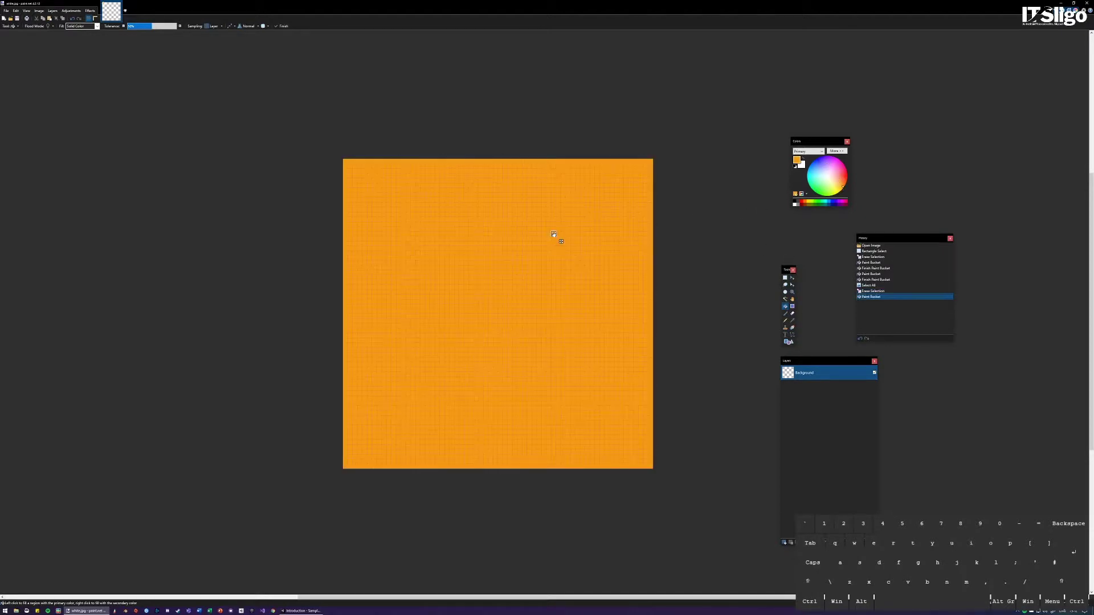
- Select an inner rectangle of about 56 × 53 pixels on the orange canvas and fill it with red-orange using Paint Bucket
click(785, 278)
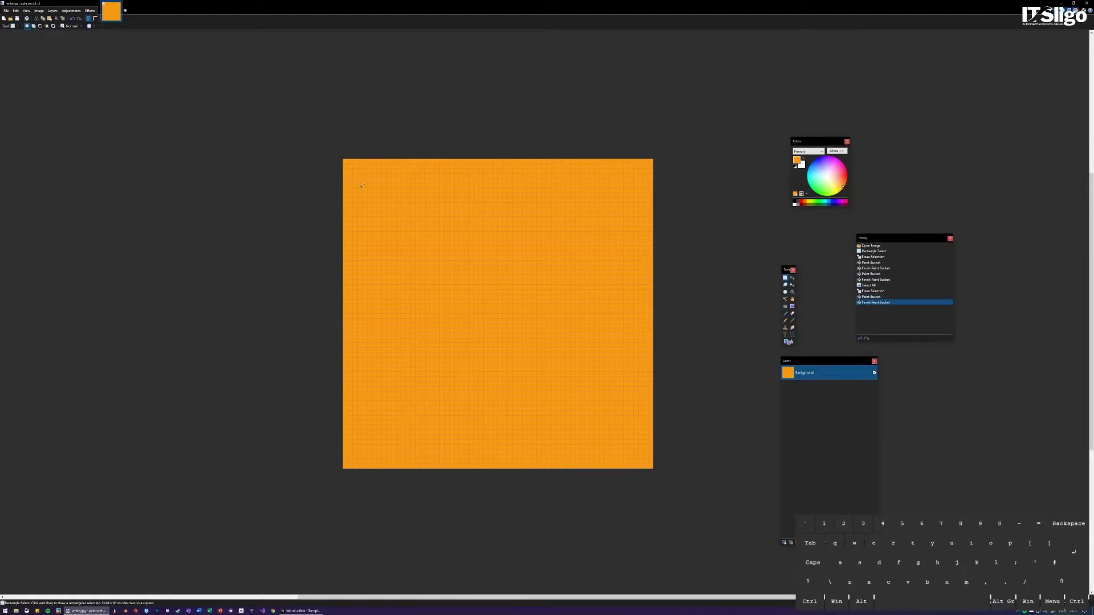
drag(363, 183, 638, 444)
drag(635, 444, 630, 437)
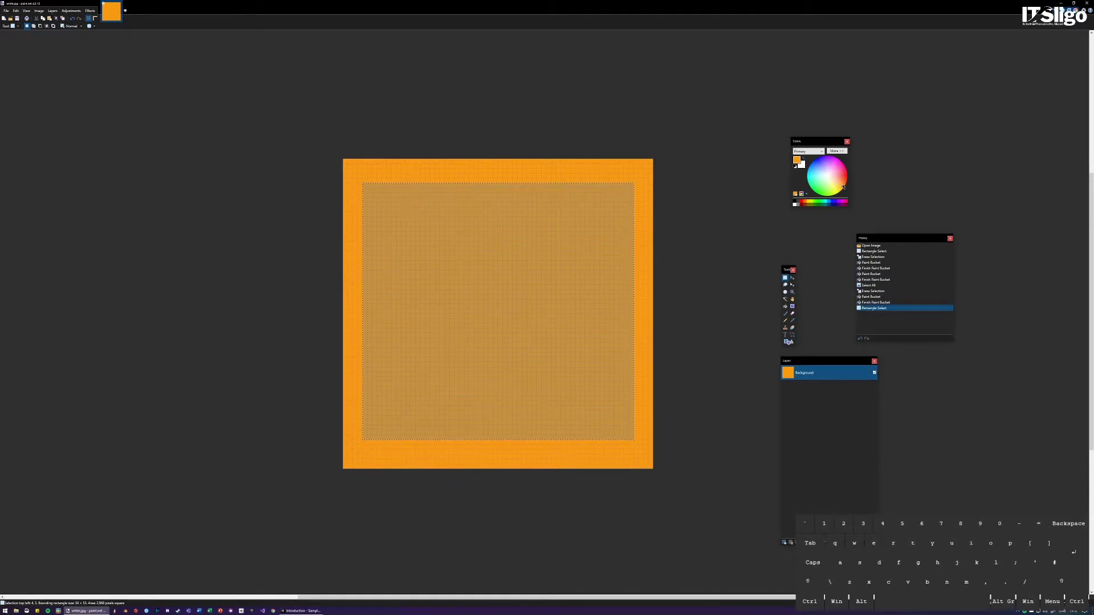
mouse_move(840, 186)
mouse_down()
mouse_move(841, 171)
mouse_move(842, 189)
mouse_up()
click(785, 306)
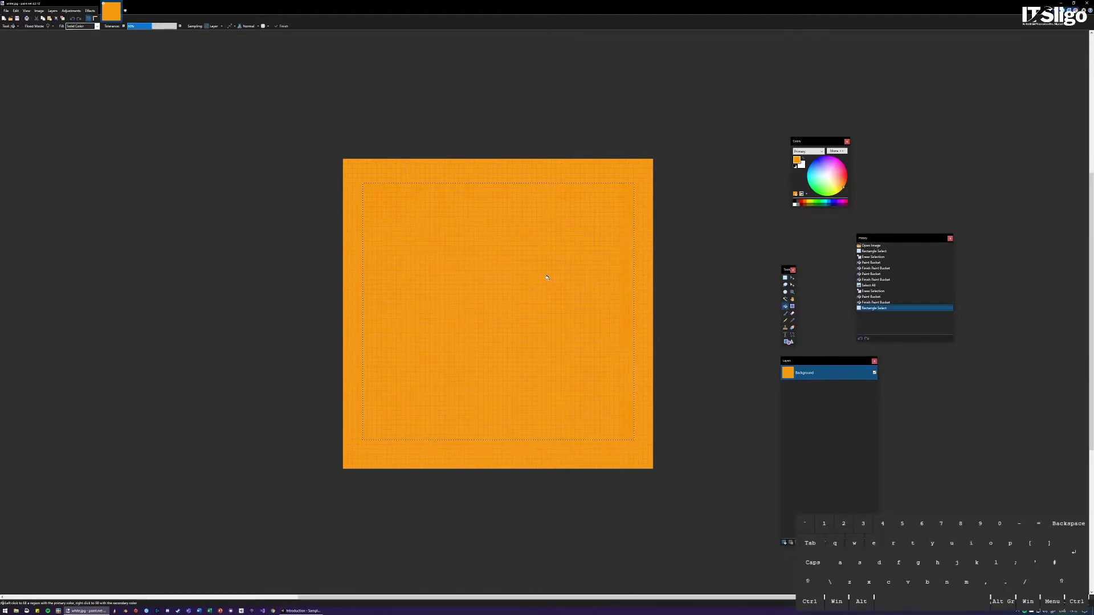
click(550, 279)
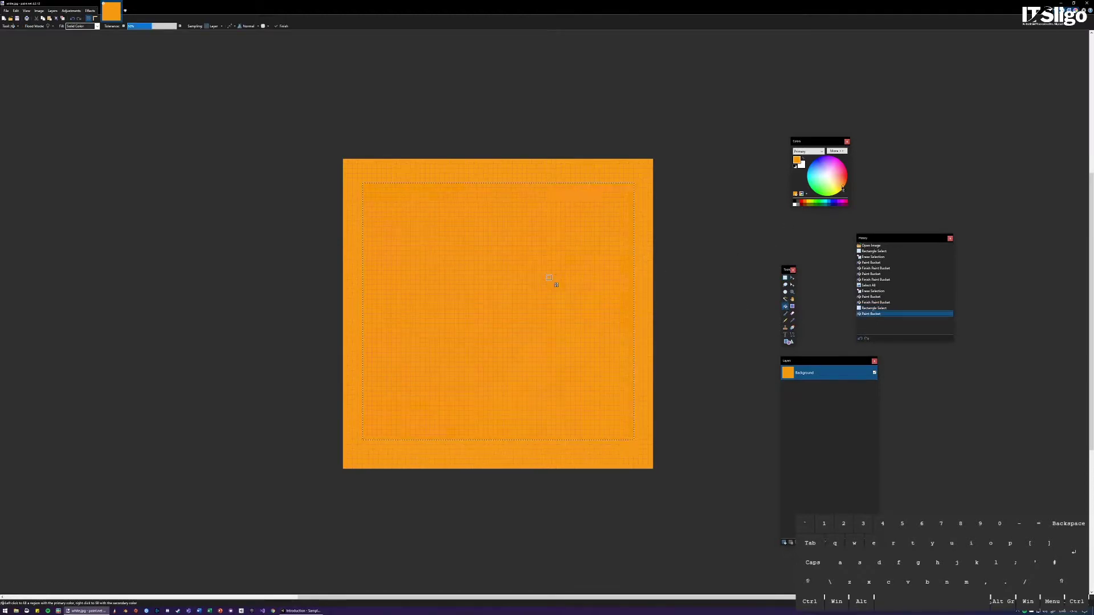
drag(841, 188, 850, 184)
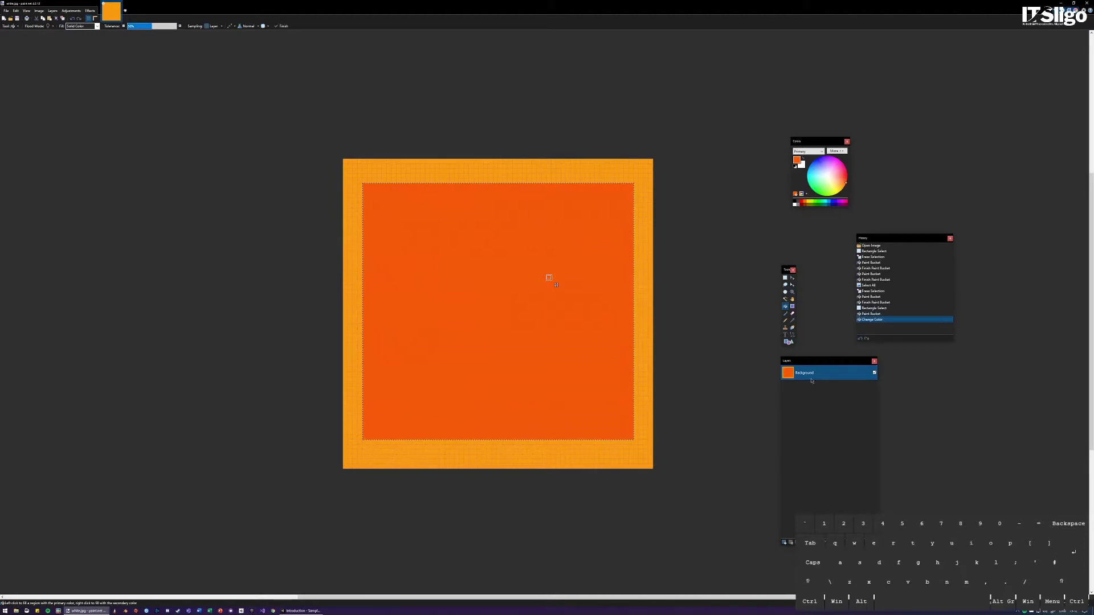
- Select the entire two-tone orange image and erase it to leave the canvas transparent
key(ctrl+a)
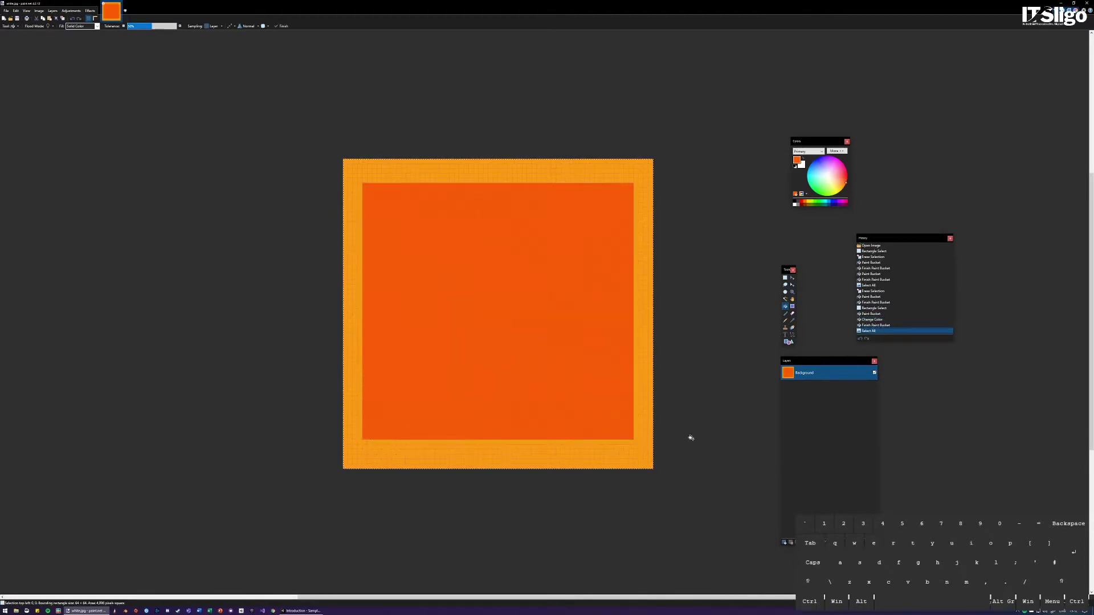
key(Delete)
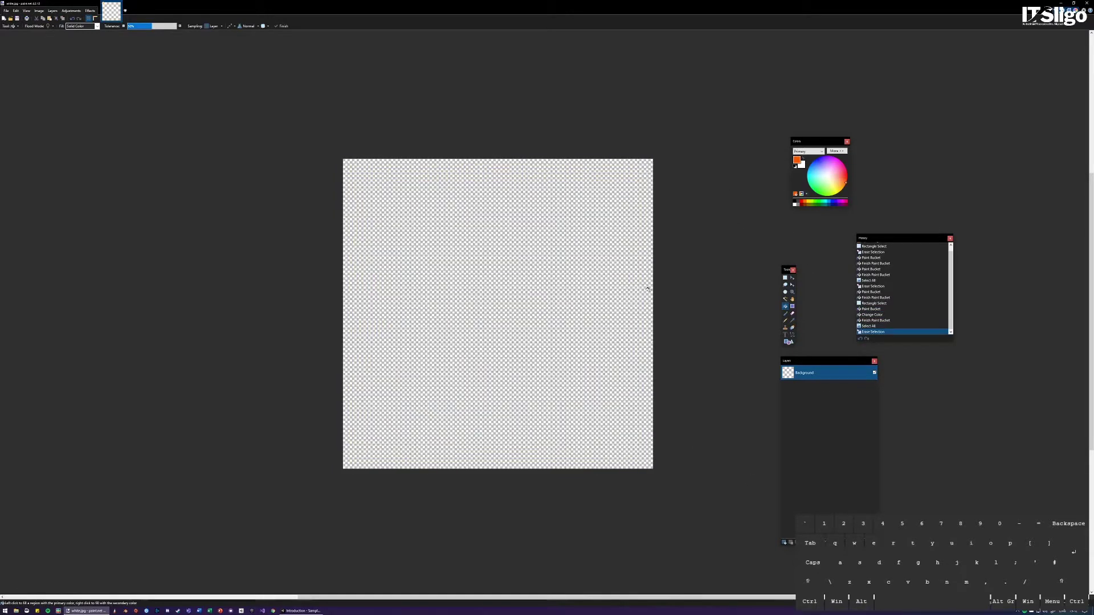
- Fill the empty canvas with orange using Paint Bucket and add a new layer above the Background layer
click(515, 288)
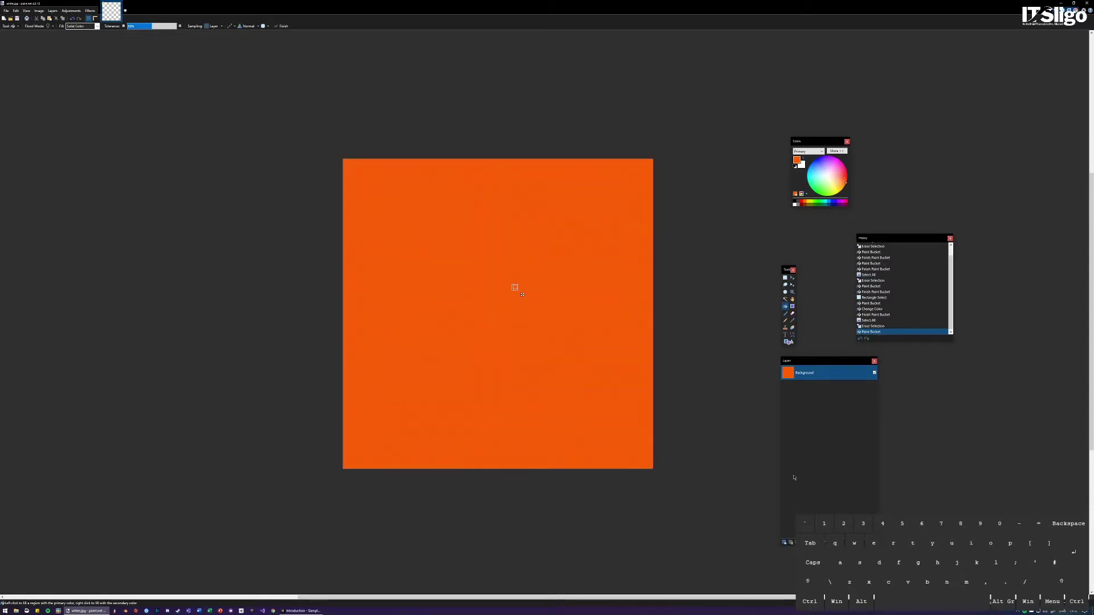
key(ctrl+shift+n)
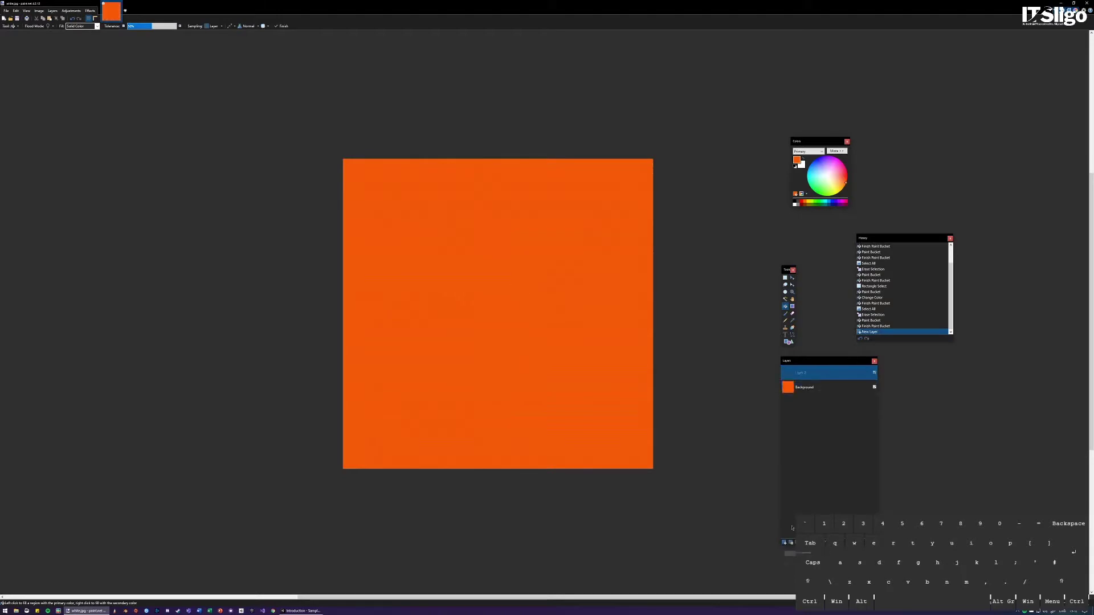
- On the new layer, select a centered square inset from the canvas edges, fill it with red using Paint Bucket, and deselect
click(785, 278)
key(shift)
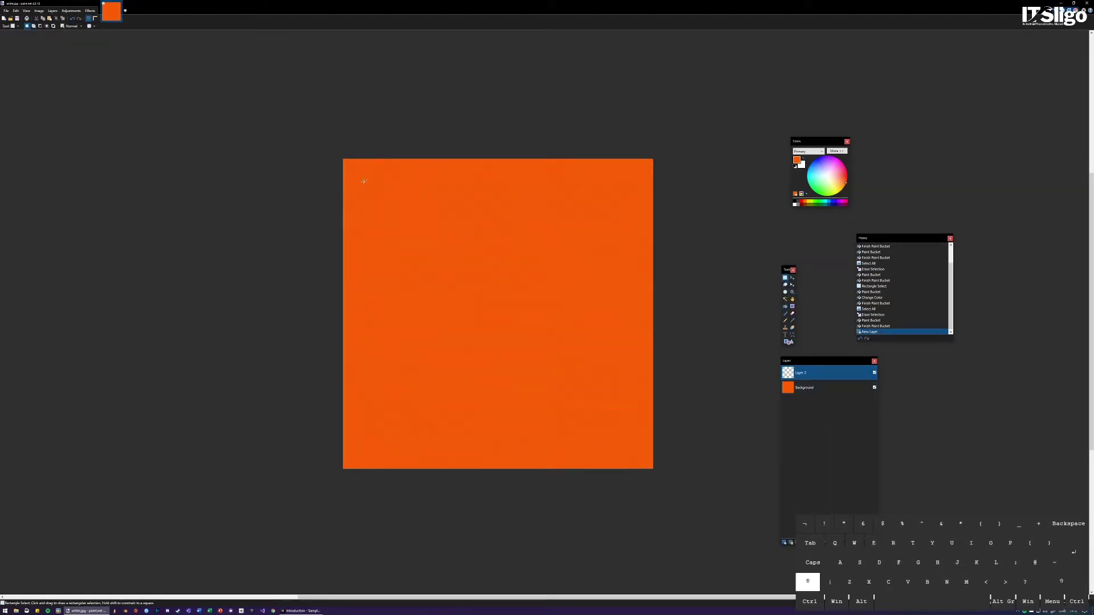
shift+drag(363, 181, 632, 473)
click(785, 306)
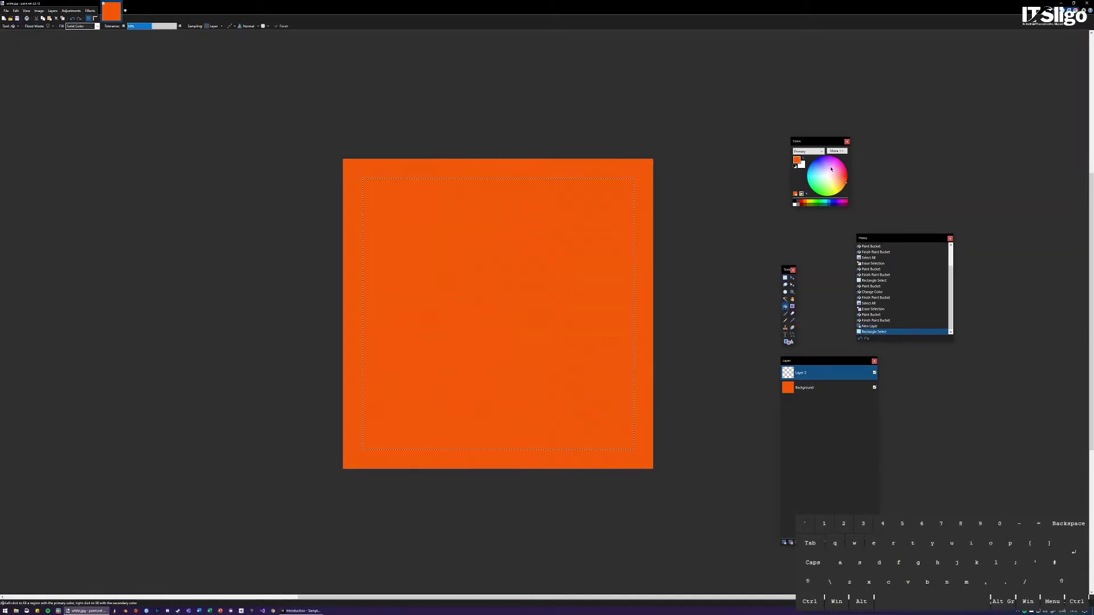
click(507, 275)
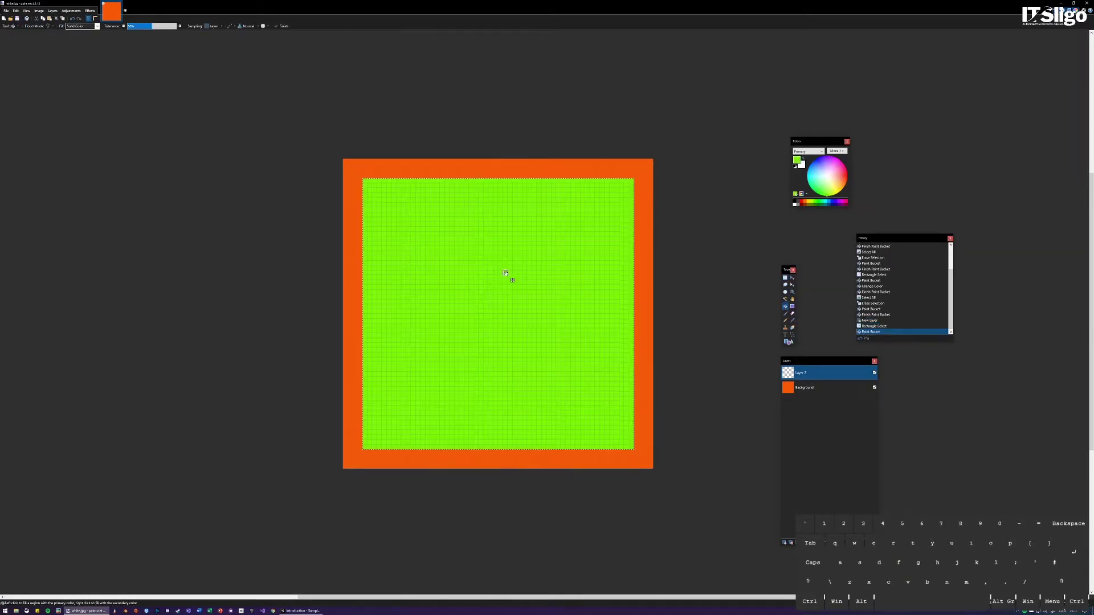
click(850, 181)
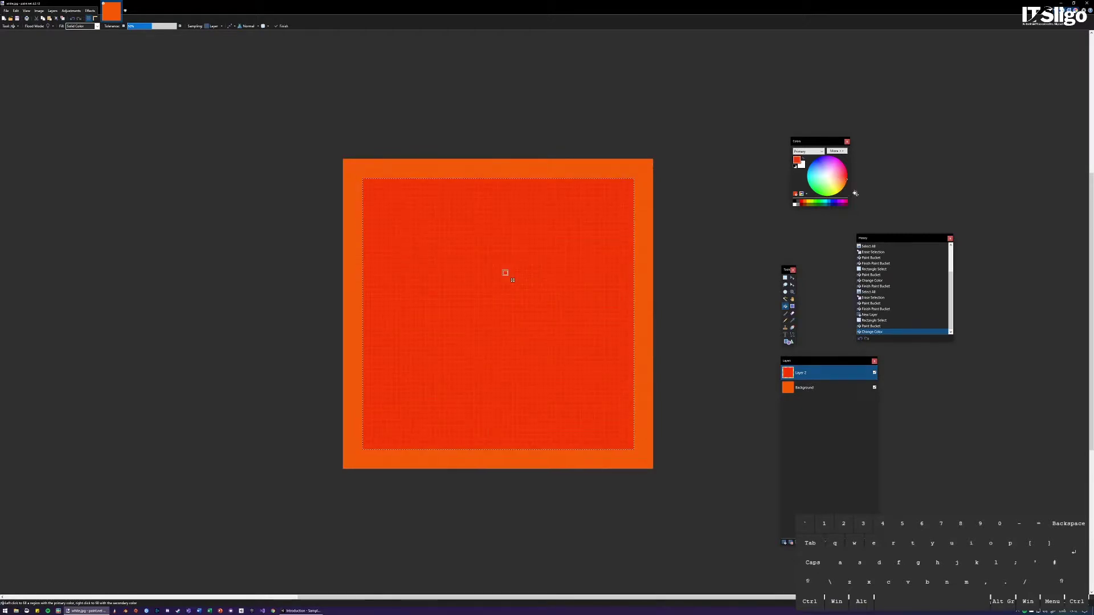
key(ctrl+d)
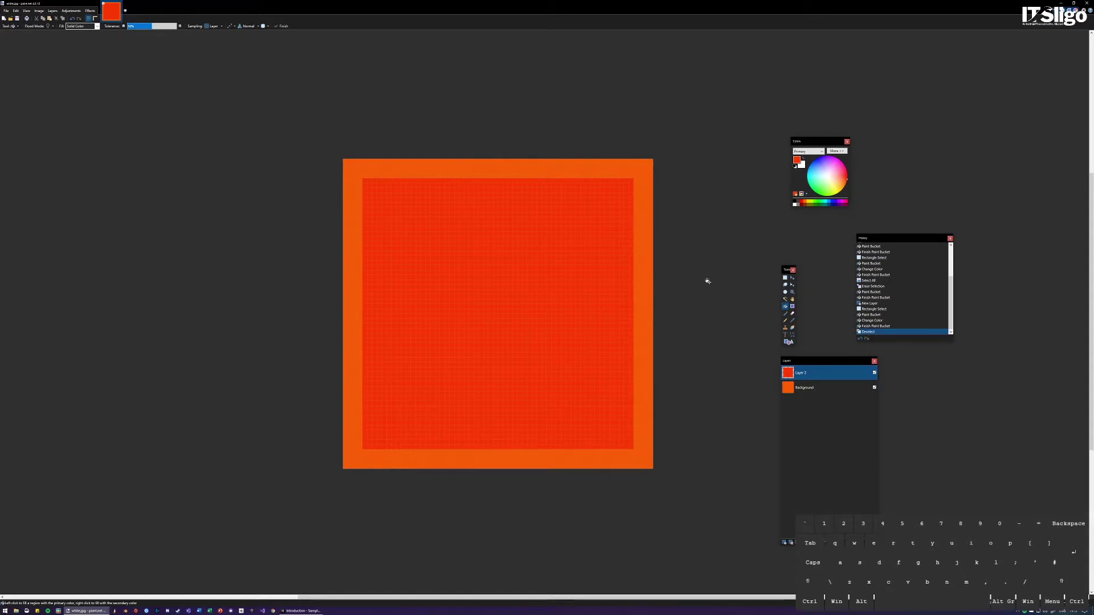
- Set the primary color to white and fill a 4 × 36 pixel vertical bar in the middle of the red square
click(785, 277)
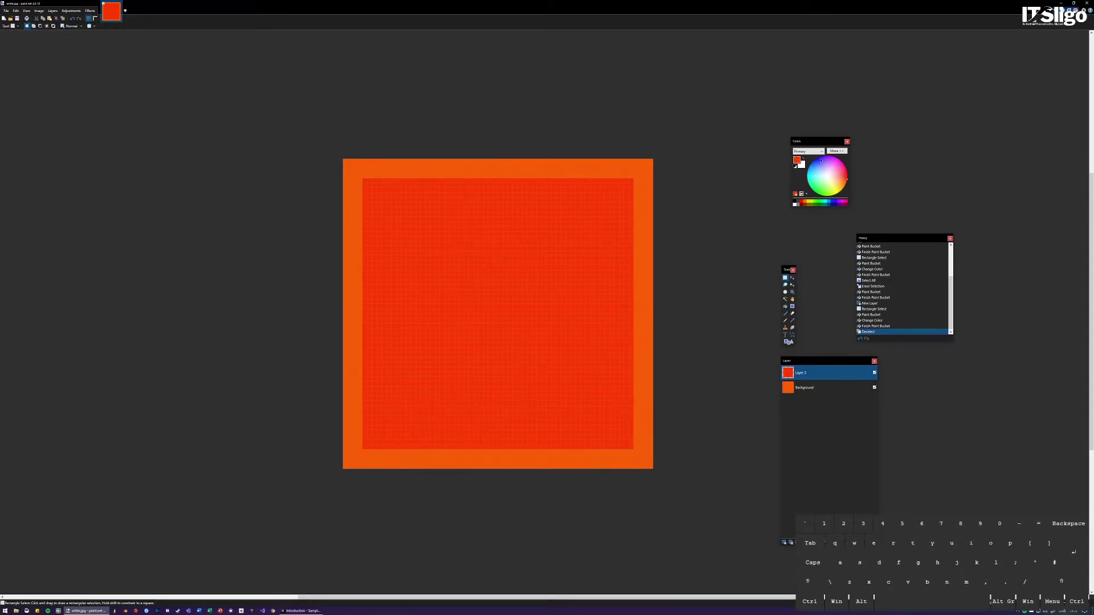
click(830, 176)
drag(488, 222, 505, 395)
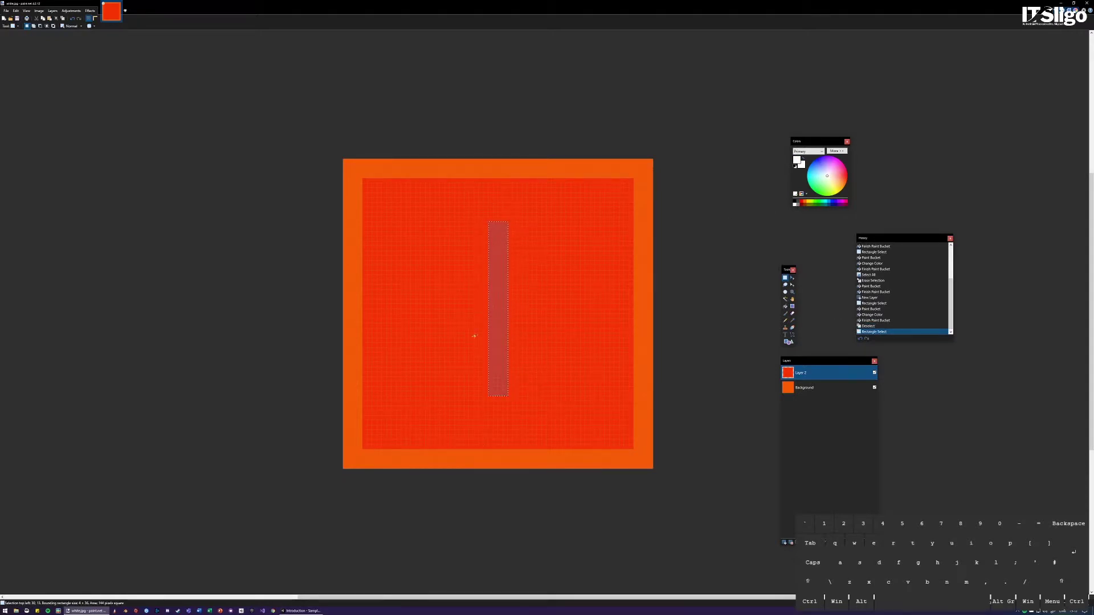
click(785, 306)
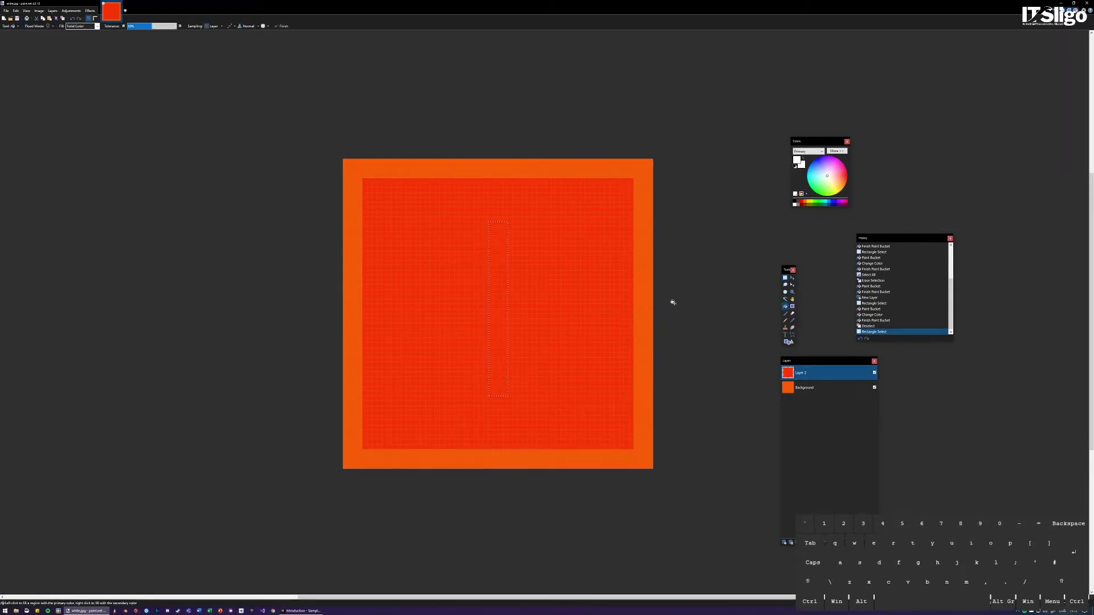
click(491, 282)
- Select a 28 × 4 pixel horizontal bar across the white vertical bar and fill both of its arms with white
key(s)
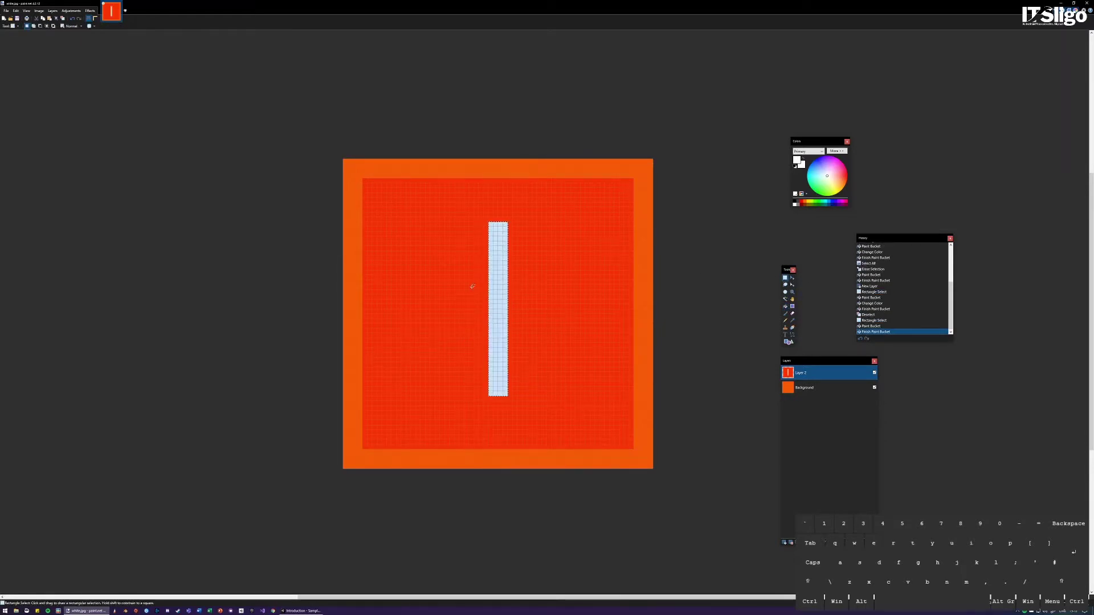
drag(426, 281, 561, 298)
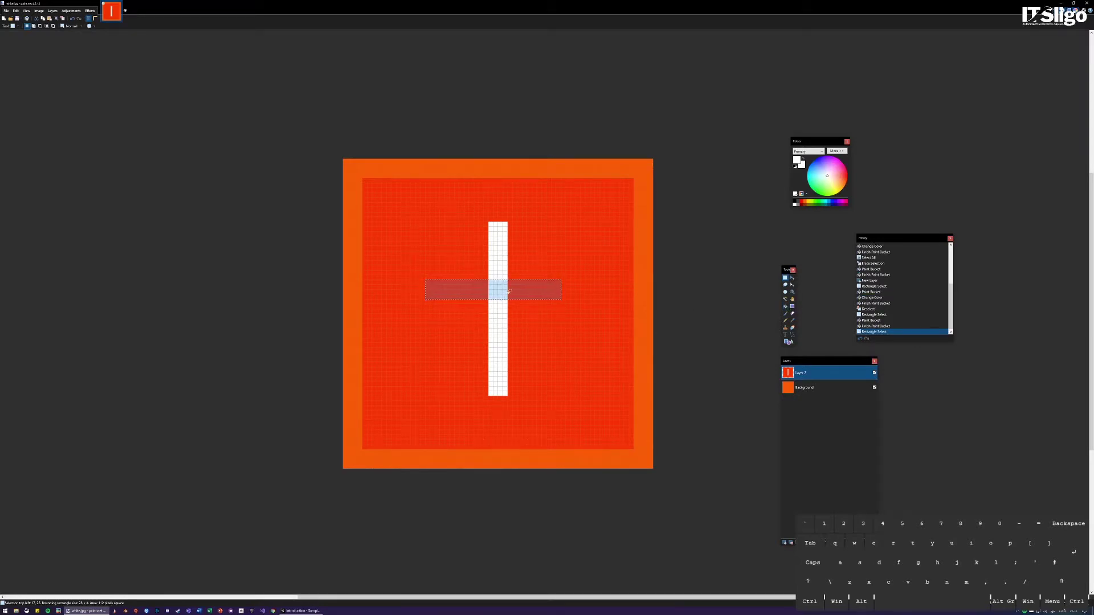
click(528, 292)
key(ctrl+z)
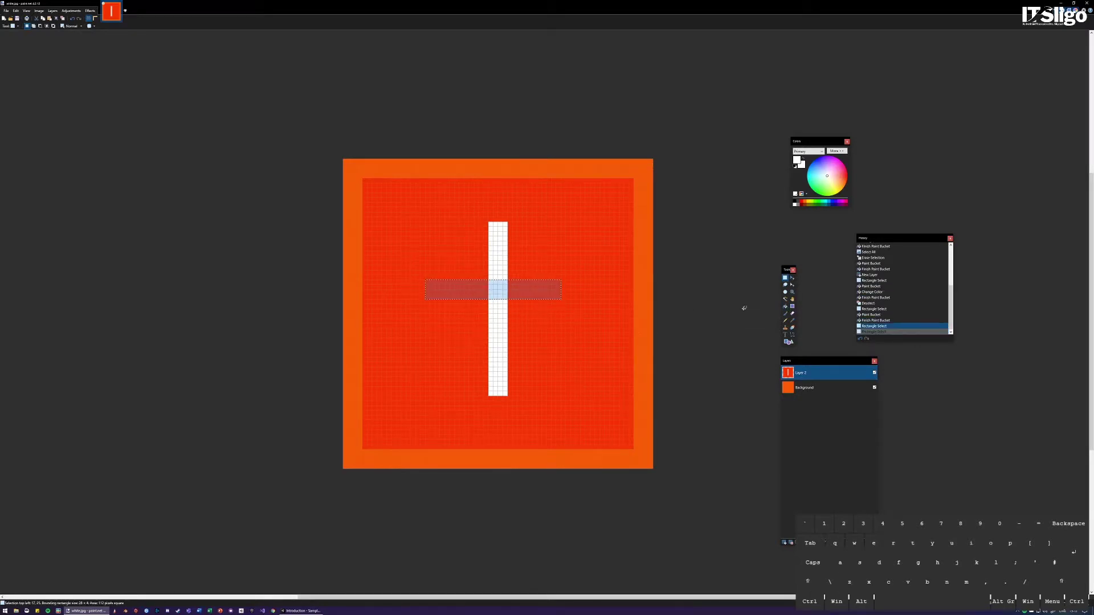
key(f)
click(546, 288)
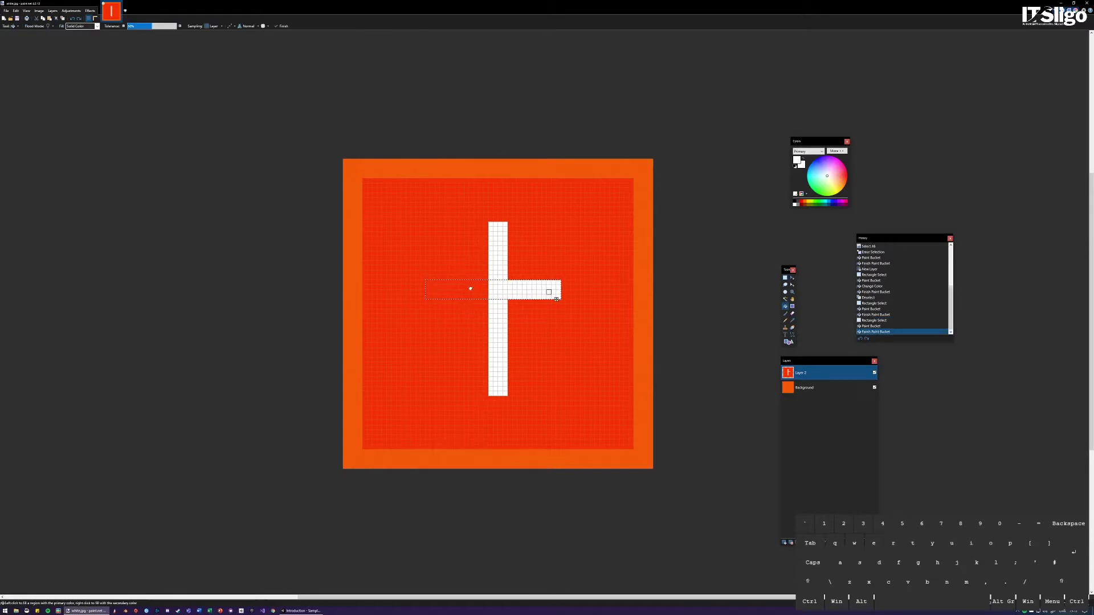
click(471, 287)
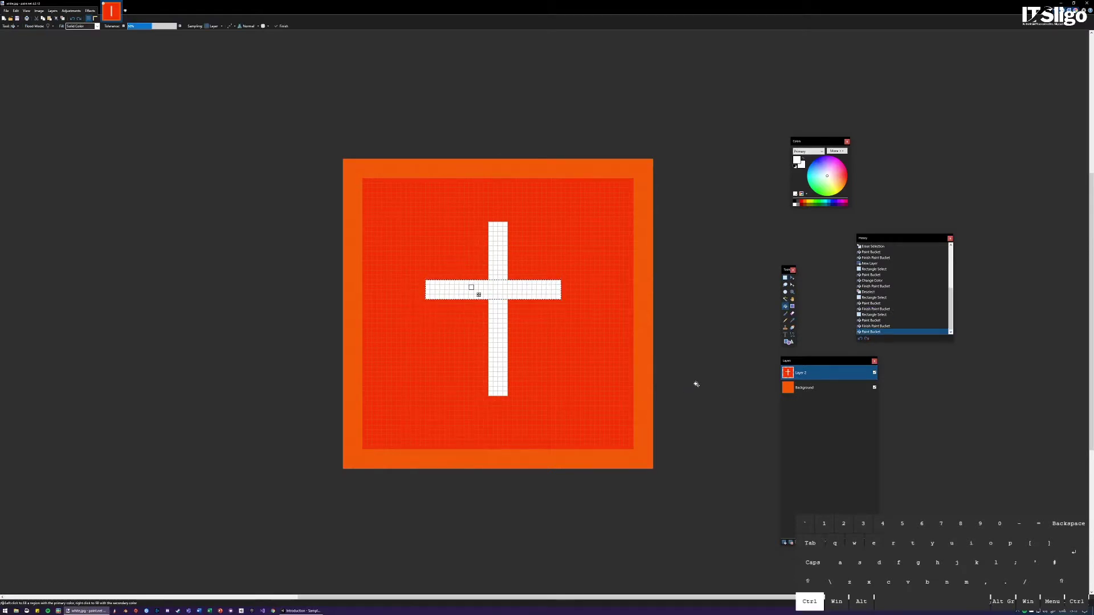
key(ctrl+d)
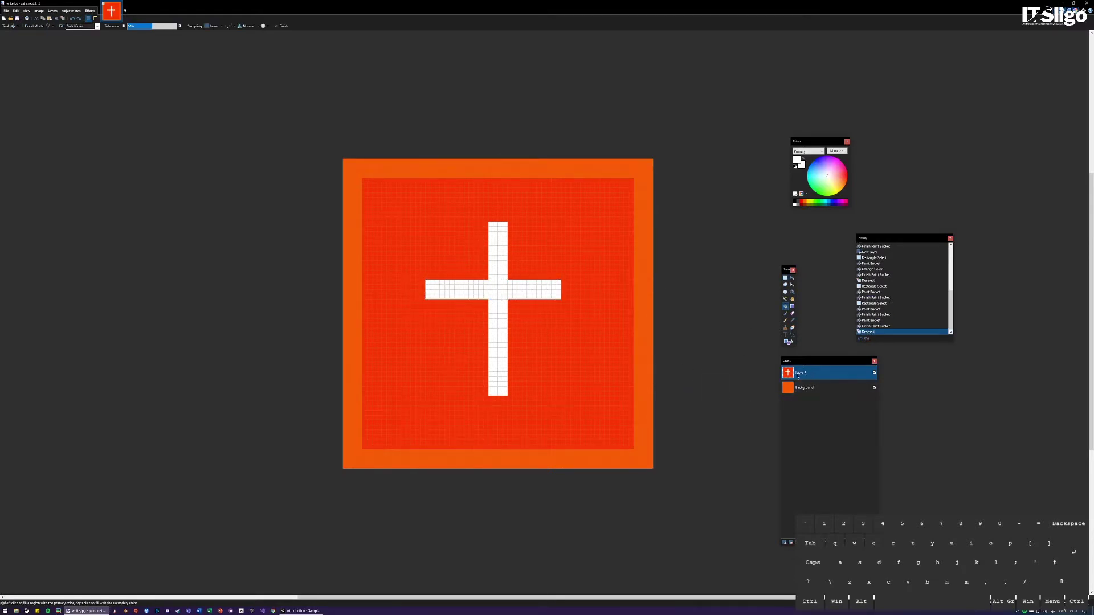
- Switch the cross layer's visibility off and on, and fill the Background layer with white using Paint Bucket
click(875, 373)
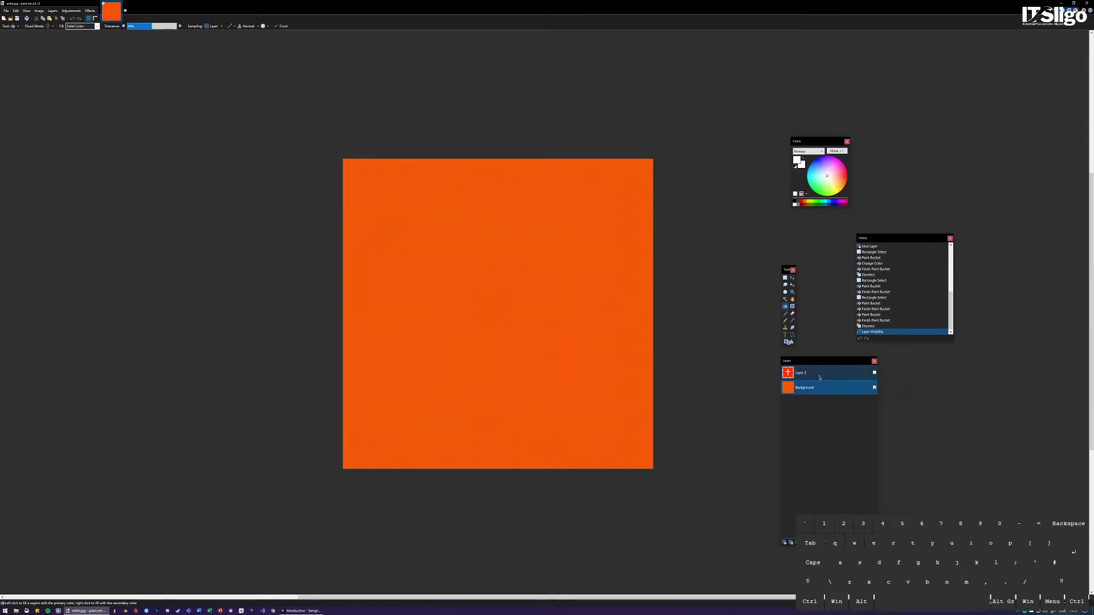
click(875, 372)
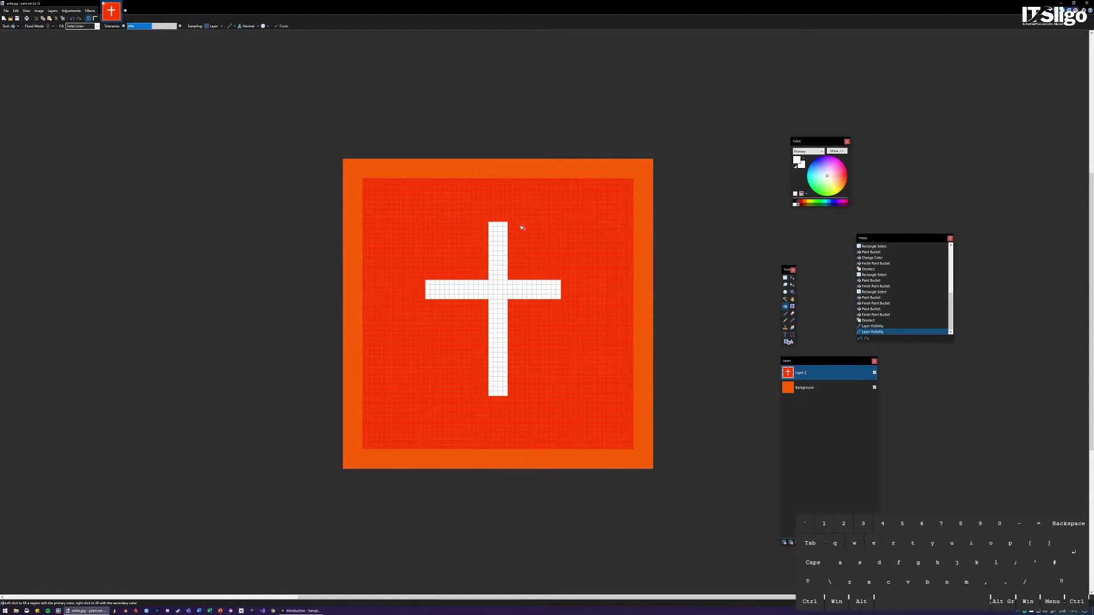
click(802, 387)
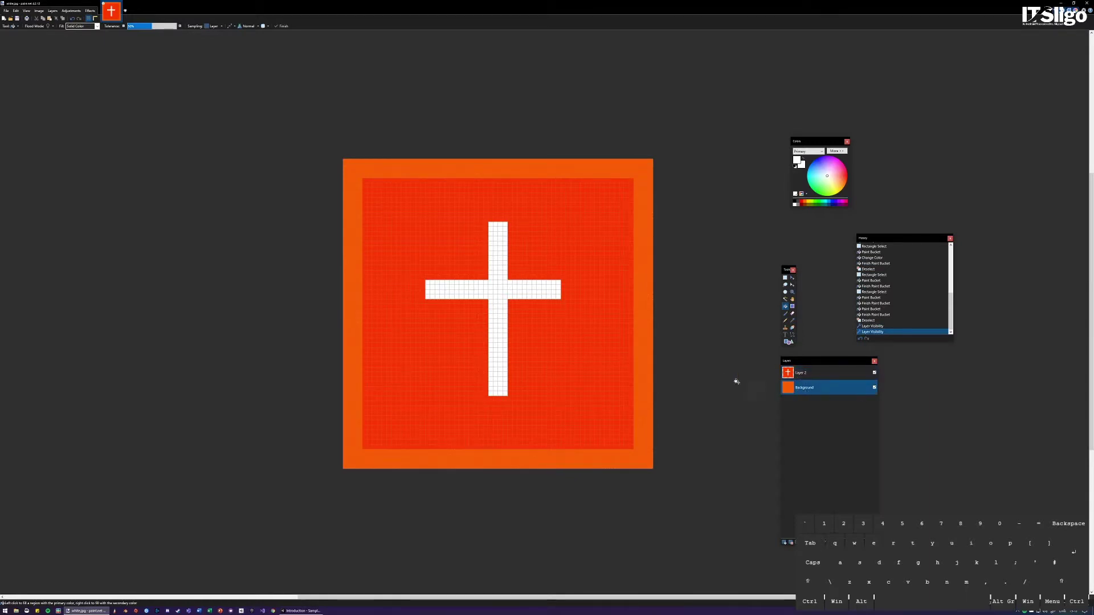
drag(840, 183, 847, 179)
click(645, 200)
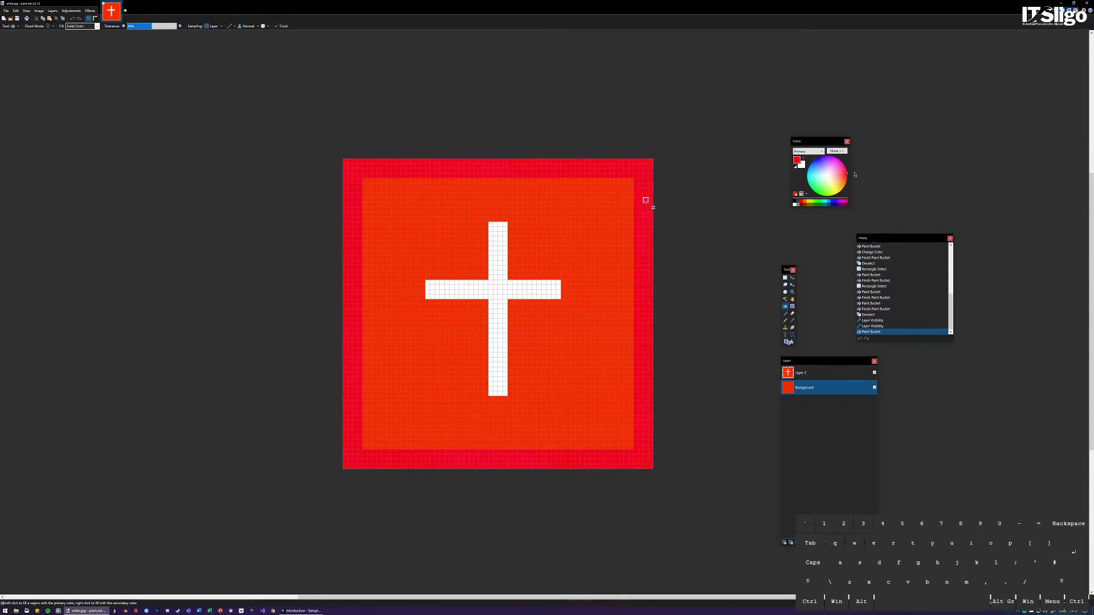
mouse_move(847, 178)
mouse_down()
mouse_move(843, 190)
mouse_move(810, 181)
mouse_move(826, 177)
mouse_up()
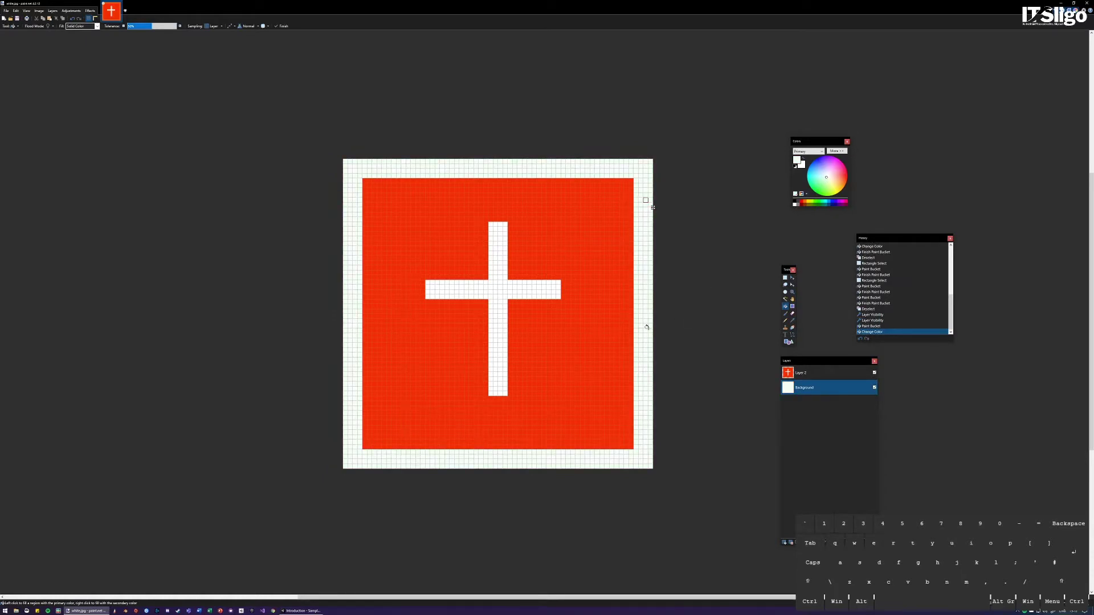
- Add a new layer above the cross layer and paint two blue zigzag strokes on it with the Paintbrush
click(826, 374)
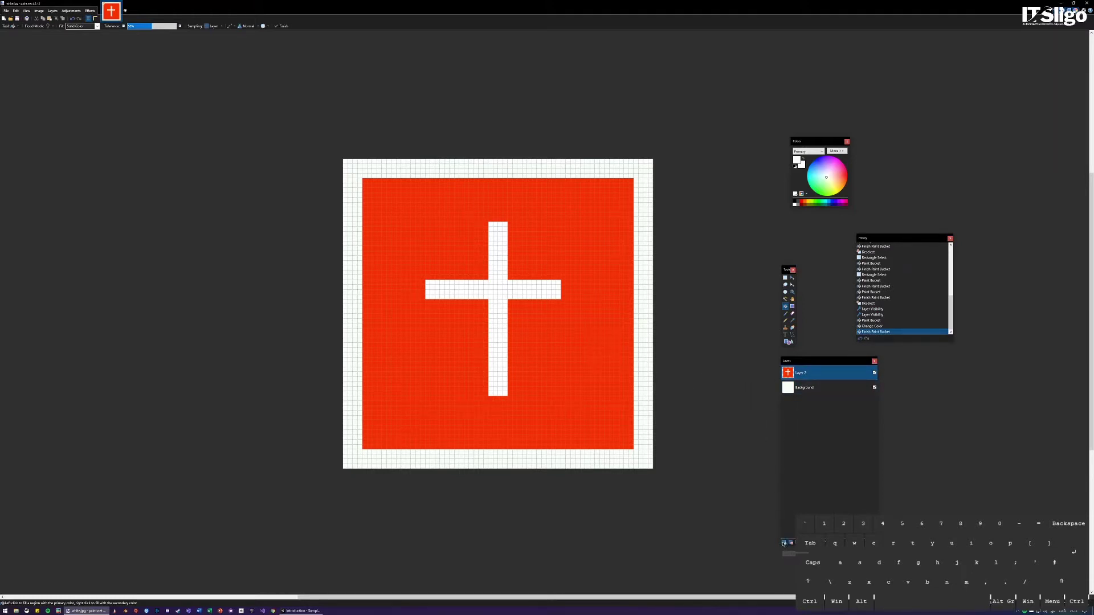
click(784, 543)
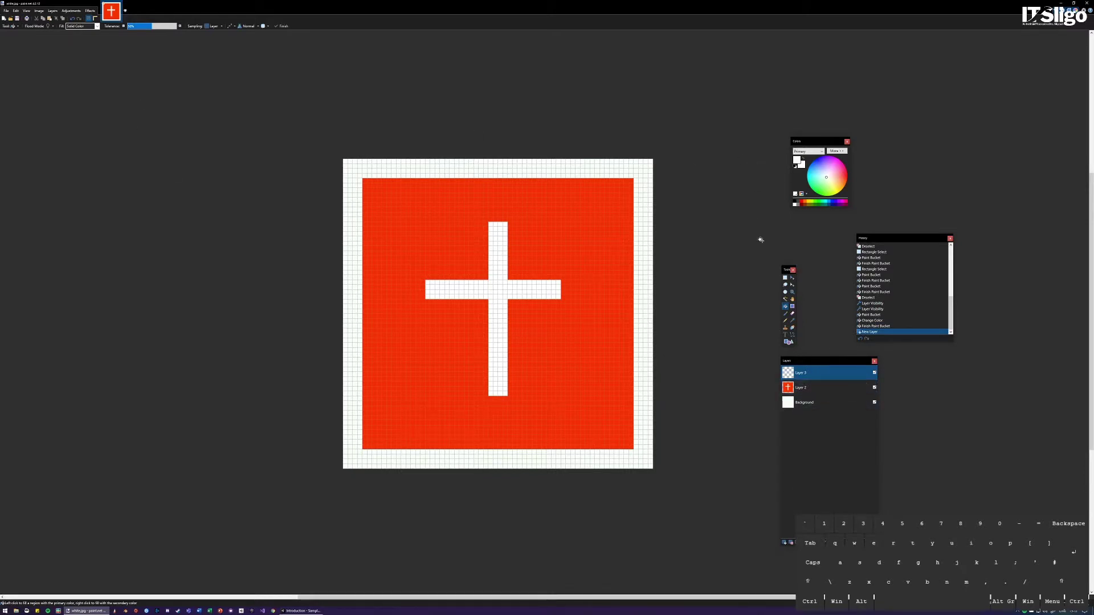
click(785, 313)
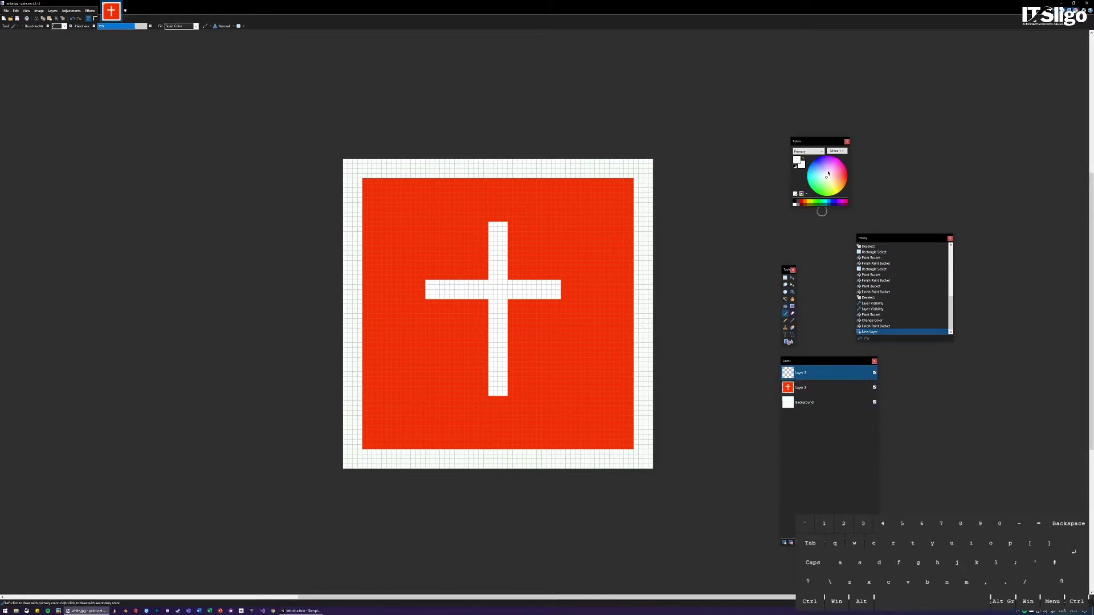
click(814, 167)
mouse_move(392, 212)
mouse_down()
mouse_move(539, 250)
mouse_move(530, 360)
mouse_move(575, 422)
mouse_move(621, 436)
mouse_up()
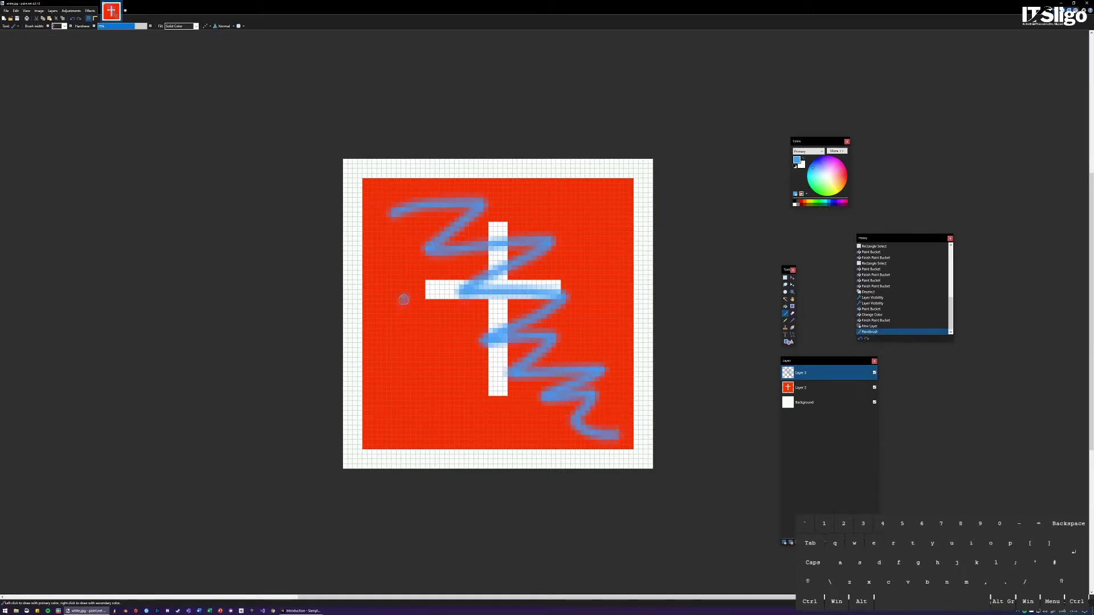
mouse_move(402, 298)
mouse_down()
mouse_move(475, 424)
mouse_move(542, 426)
mouse_up()
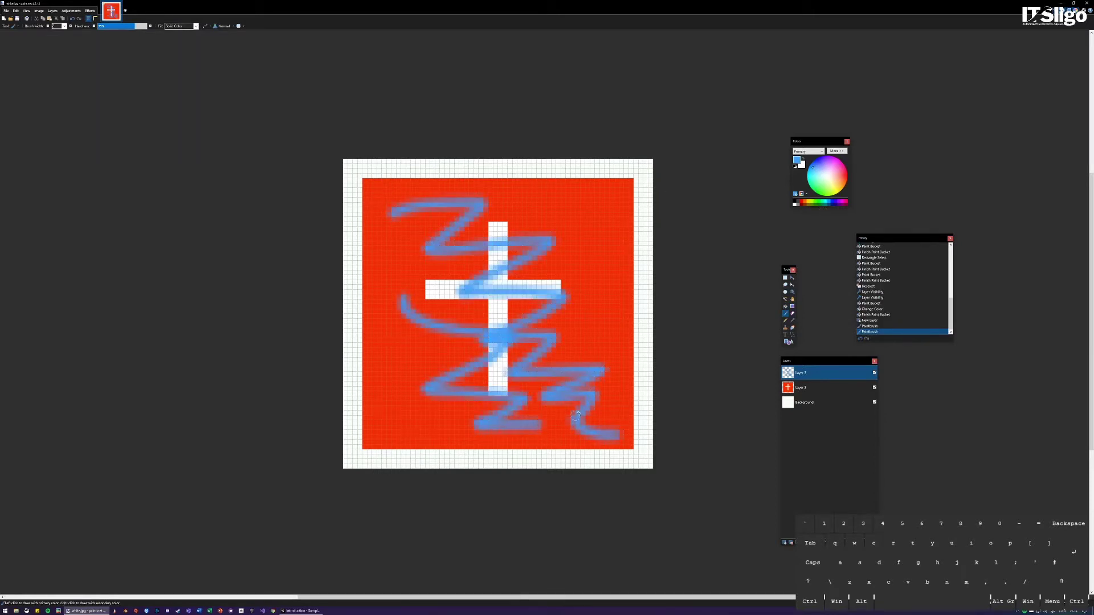
- Toggle the visibility of the blue stroke layer twice to compare the image with and without it
click(875, 373)
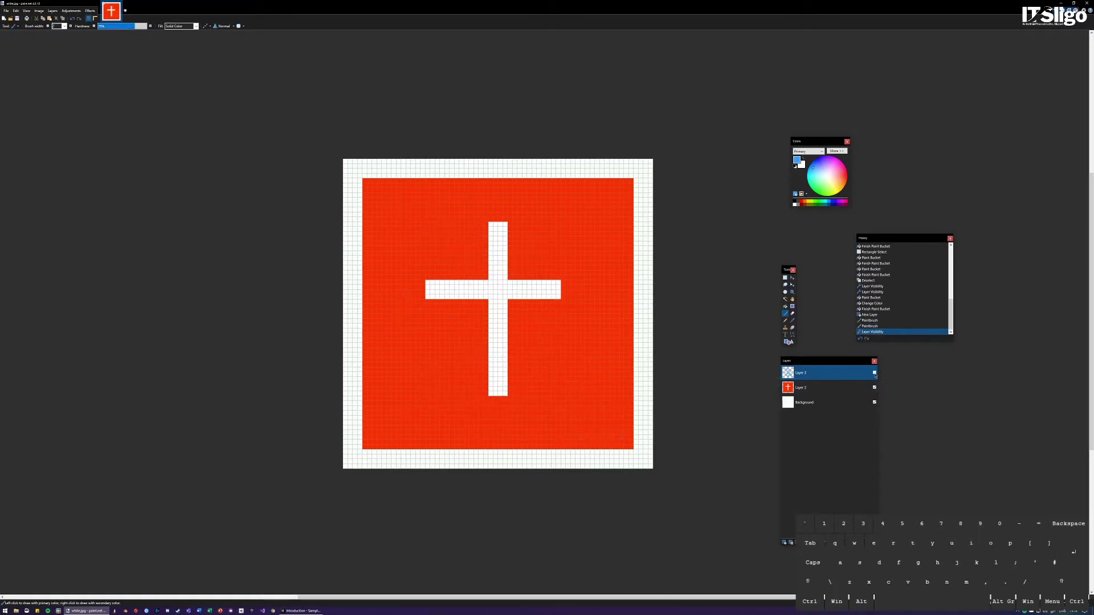
click(875, 374)
click(874, 373)
click(874, 373)
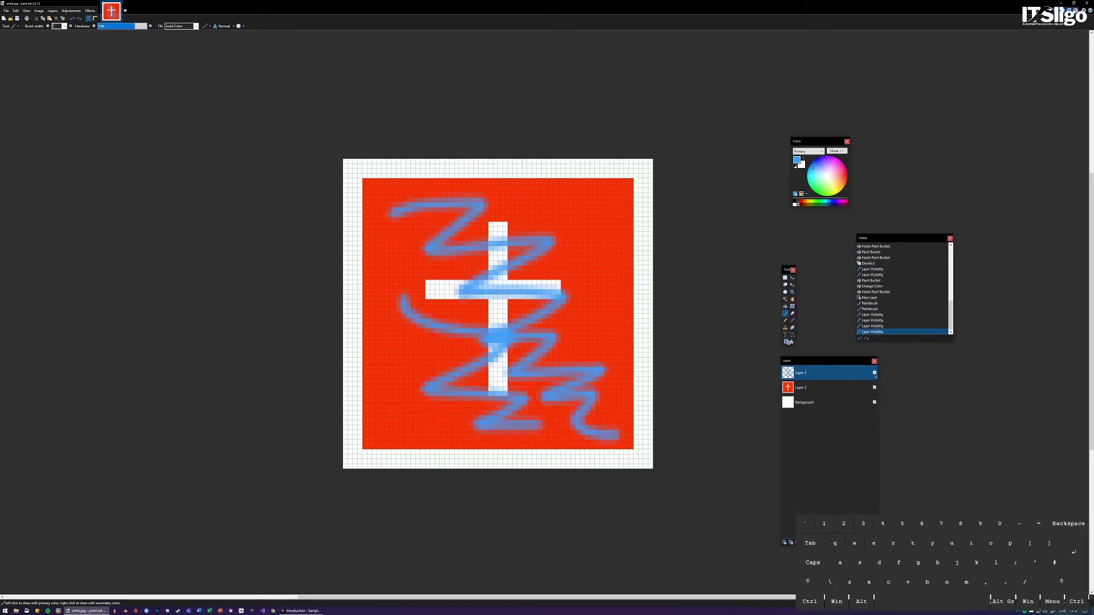
- Try reordering the blue stroke layer against the cross layer, and delete the blue stroke layer
mouse_move(826, 373)
mouse_down()
mouse_move(808, 417)
mouse_move(809, 387)
mouse_up()
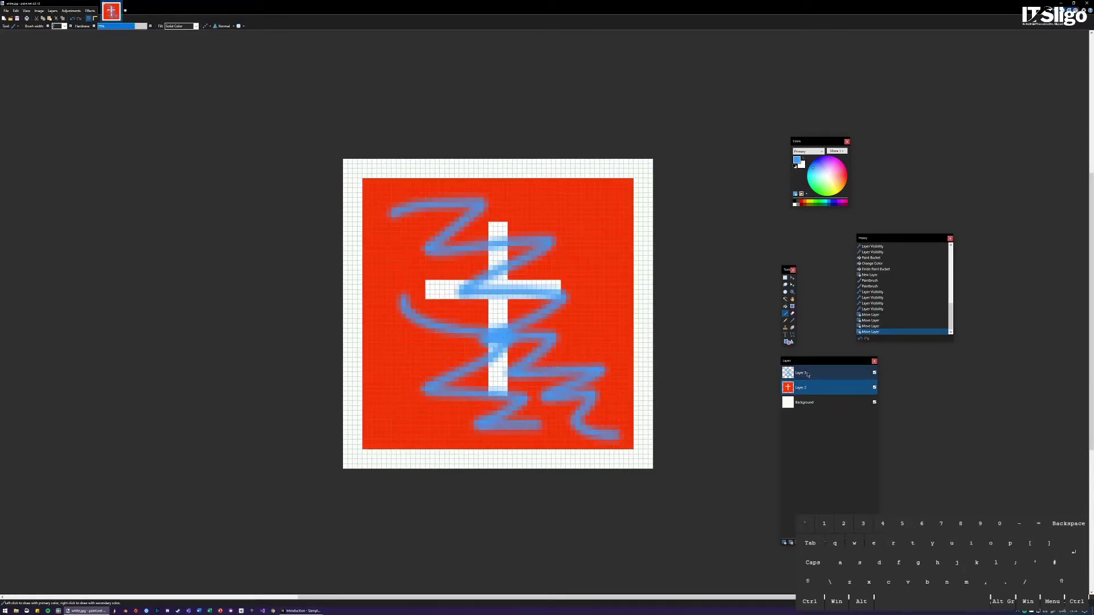
click(810, 374)
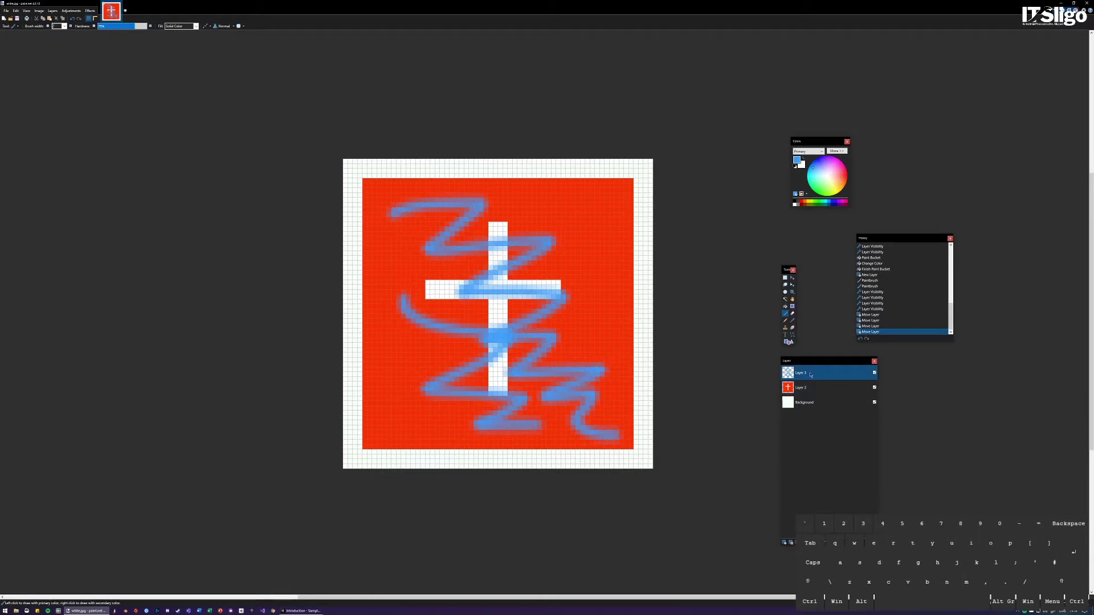
click(791, 543)
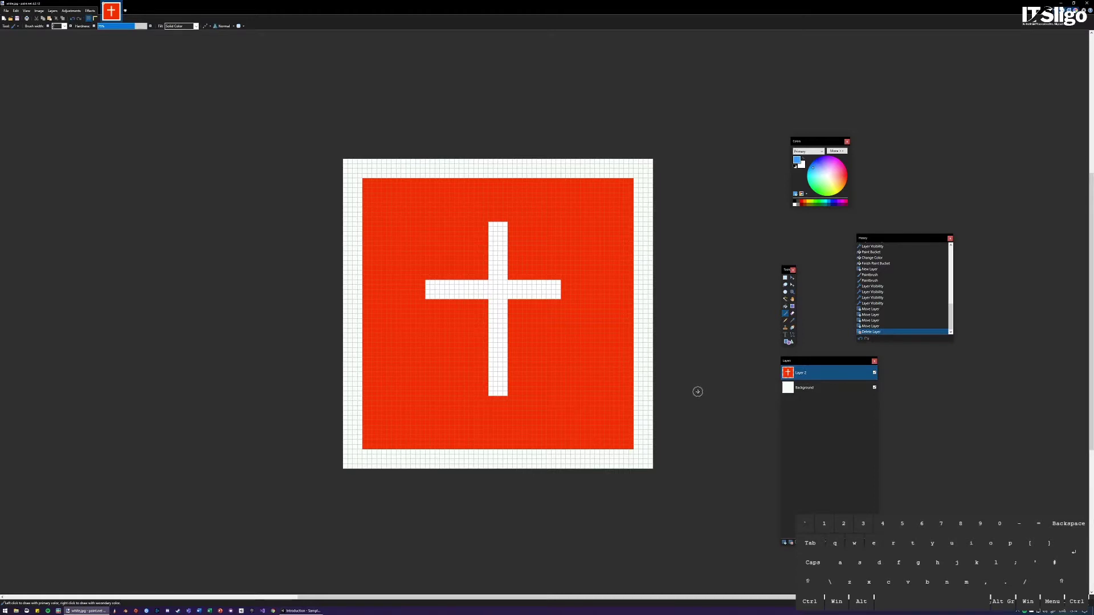
key(ctrl)
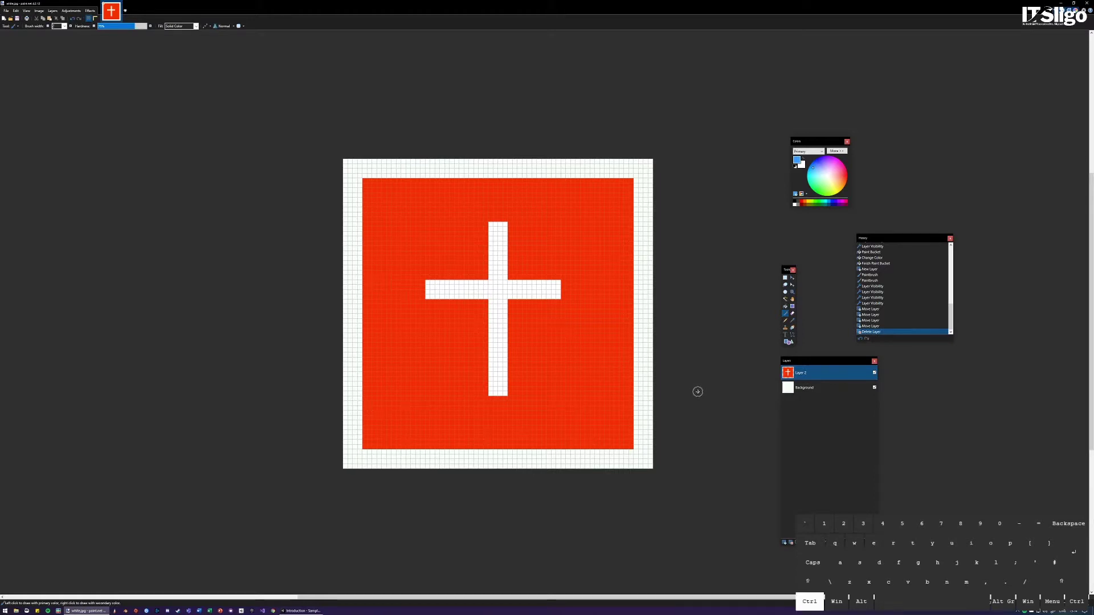
key(ctrl+shift+s)
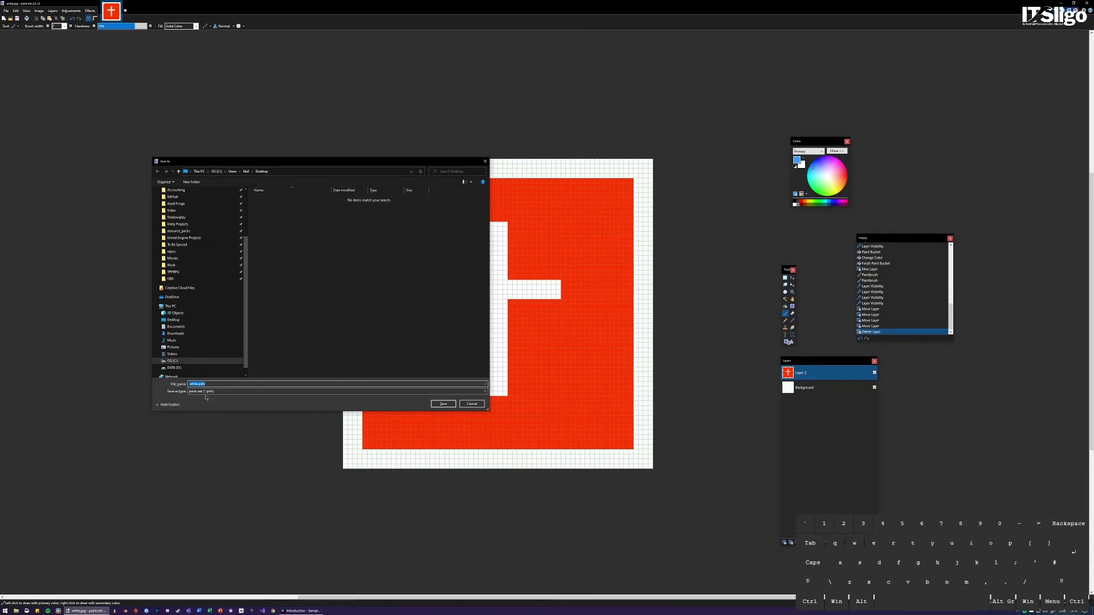
click(472, 404)
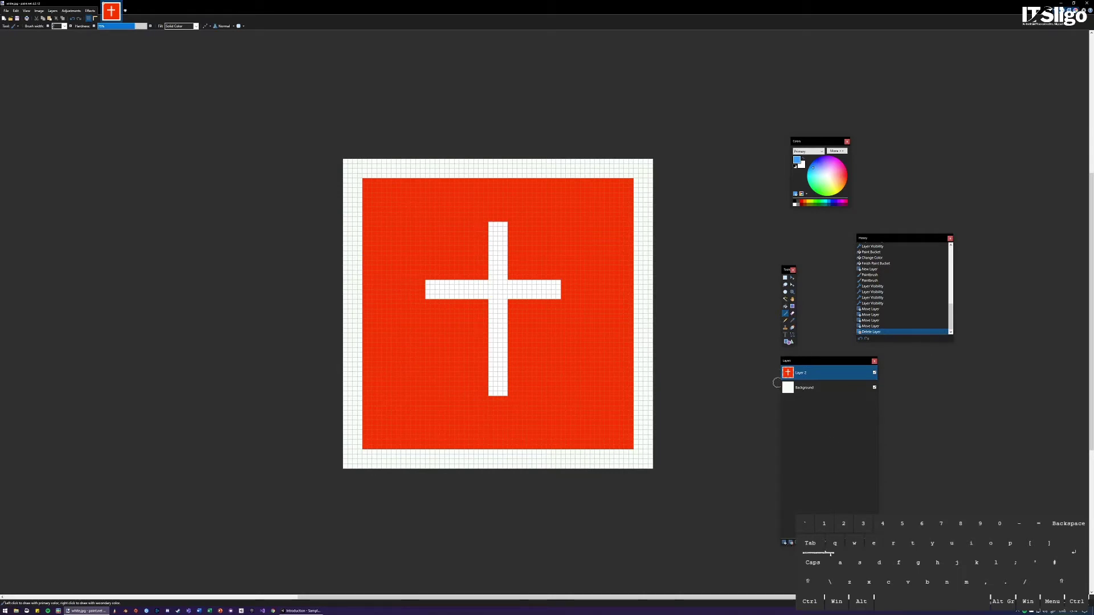
- Merge the cross layer down into the Background layer
click(797, 542)
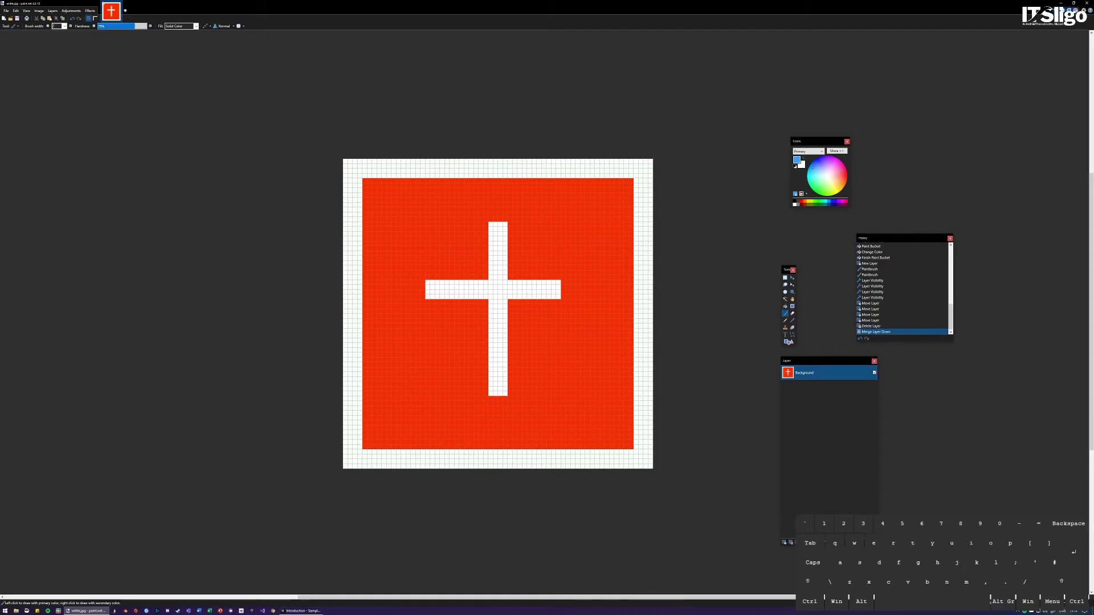
key(ctrl)
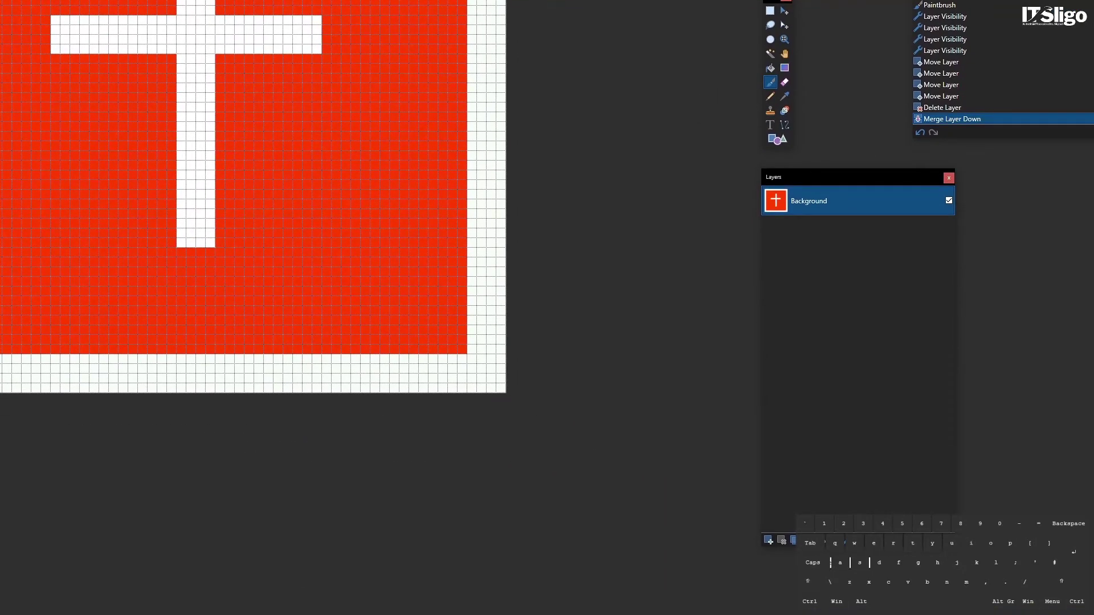
key(ctrl)
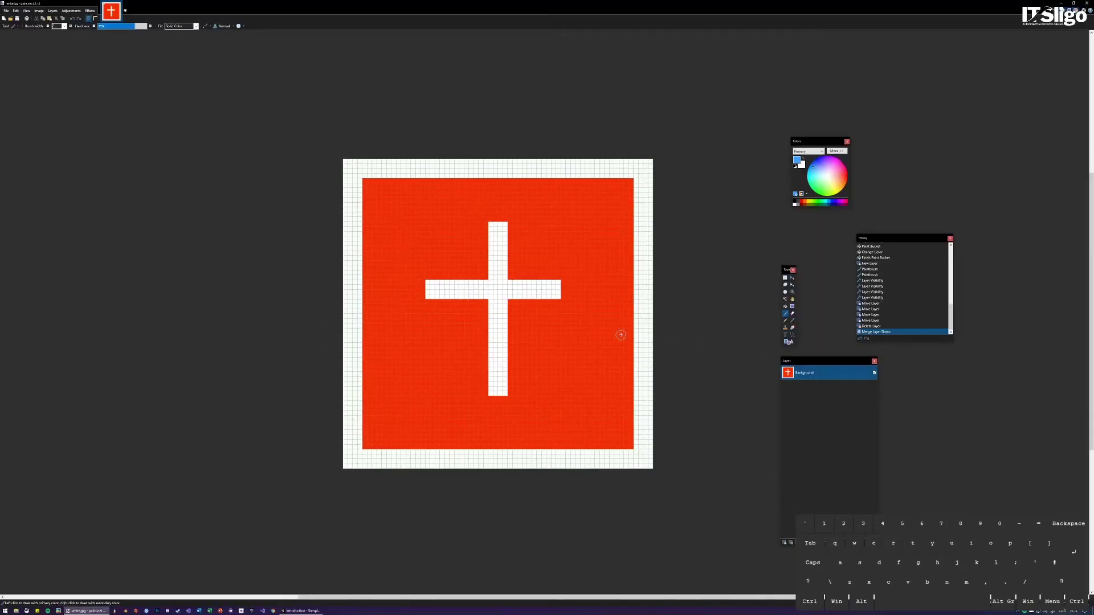
- Save the merged cross image under the new name health on the Desktop in PNG format
key(ctrl)
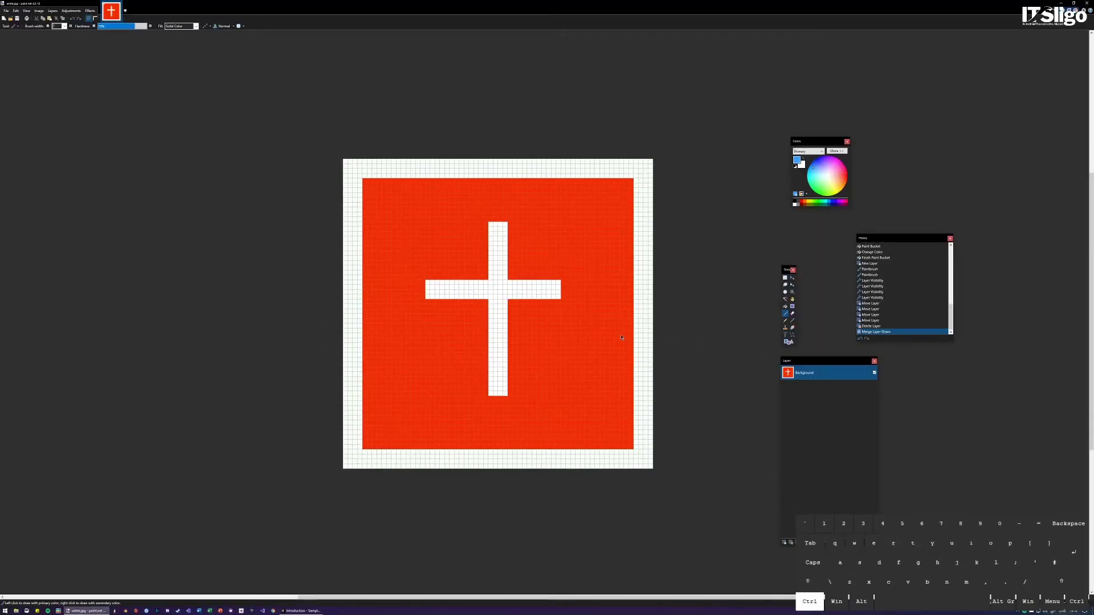
key(ctrl+shift+s)
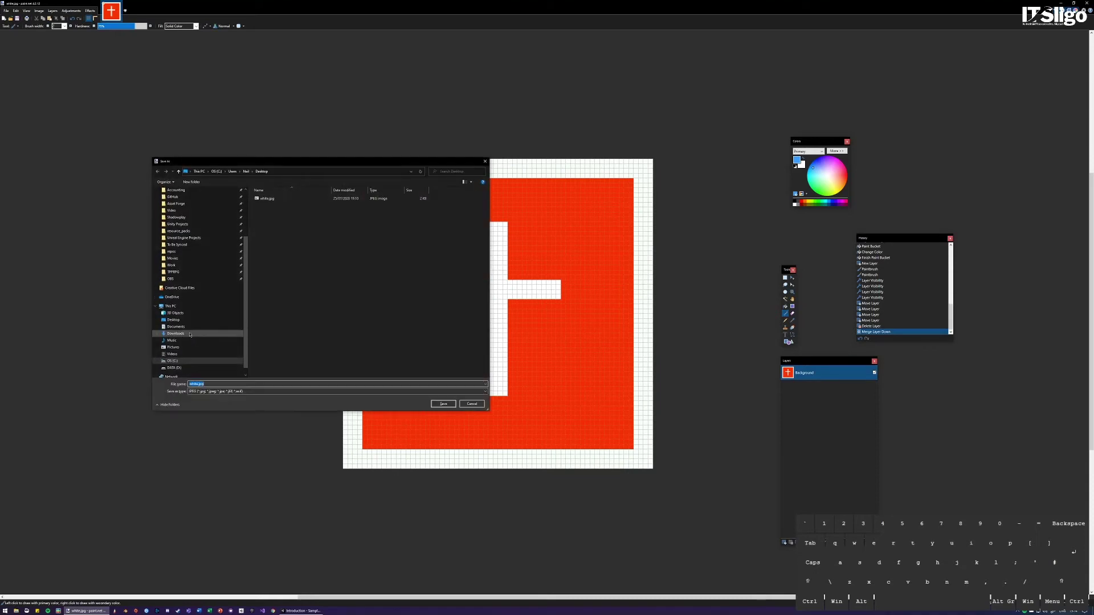
click(205, 392)
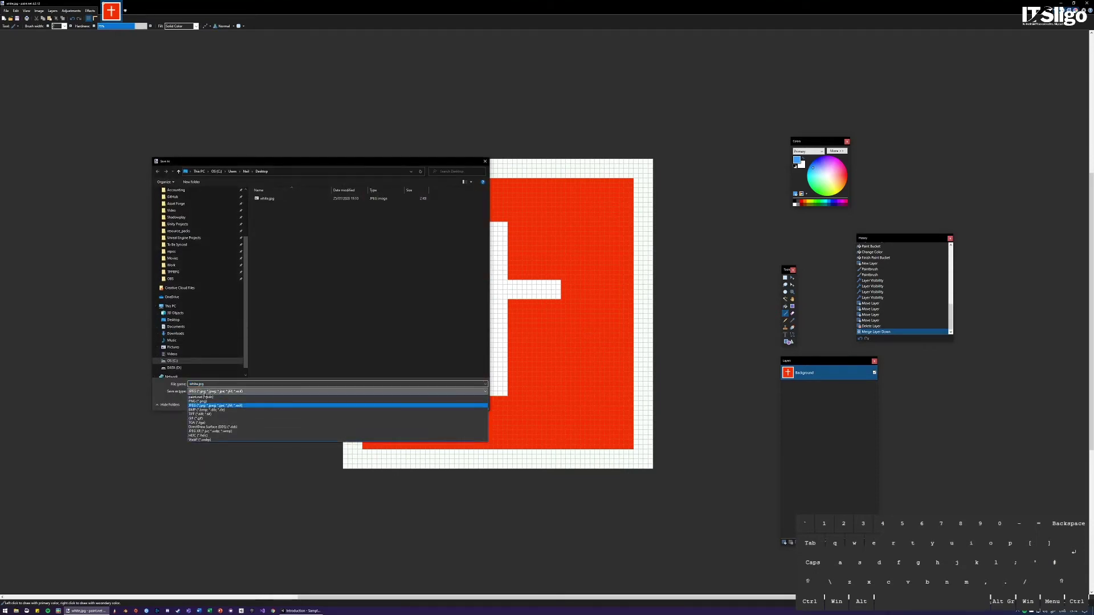
click(209, 398)
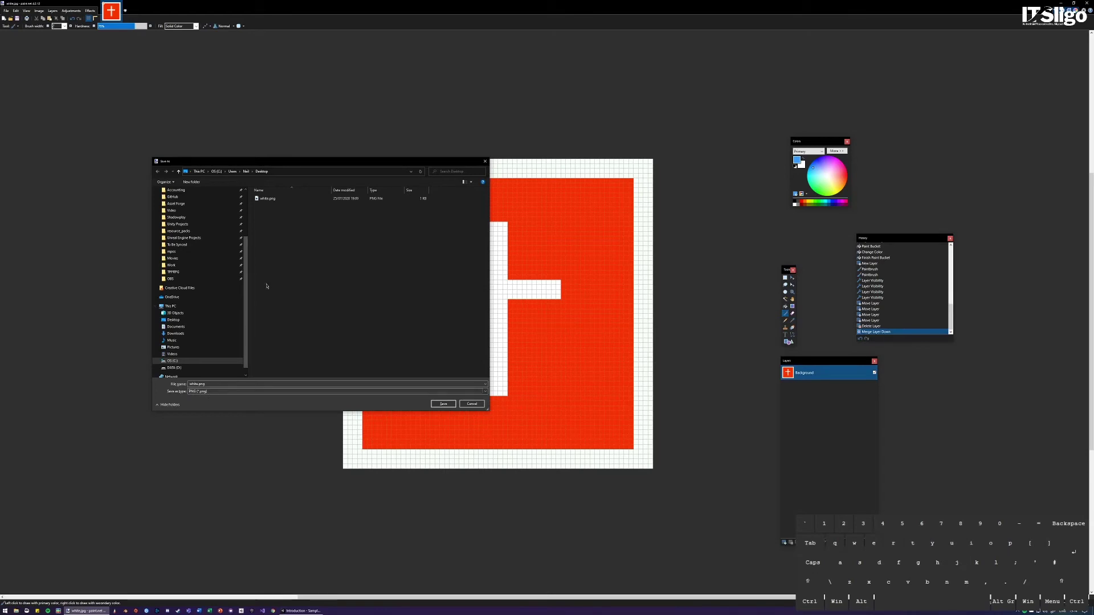
click(211, 384)
text(heal)
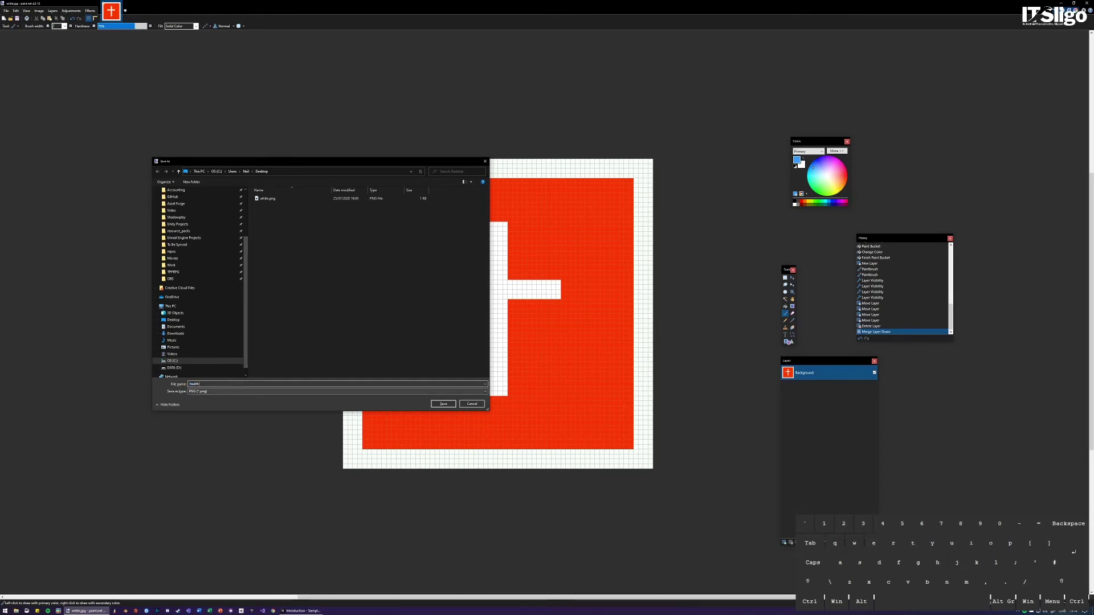
text(th)
key(Return)
key(Return)
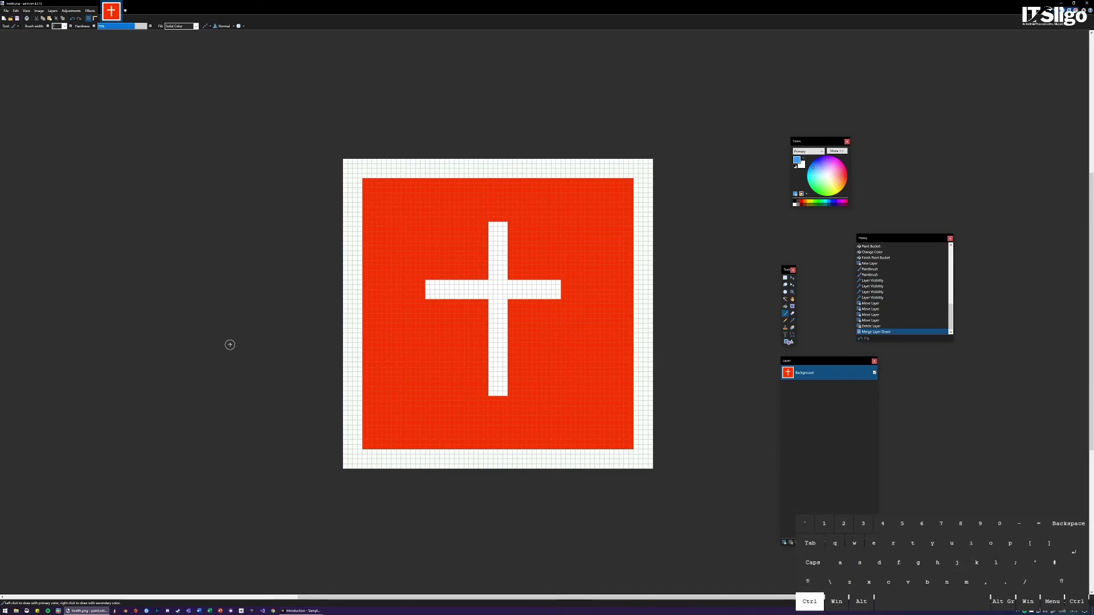
- Look at the saved image file on the other virtual desktop and return to the paint.net workspace
key(ctrl+super+Left)
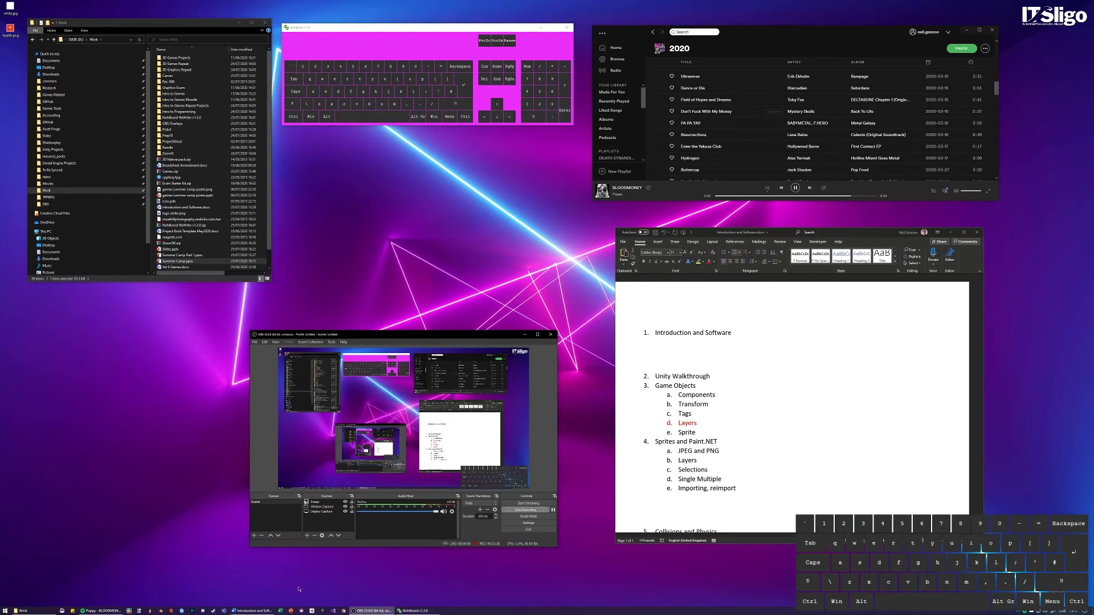
key(ctrl+super)
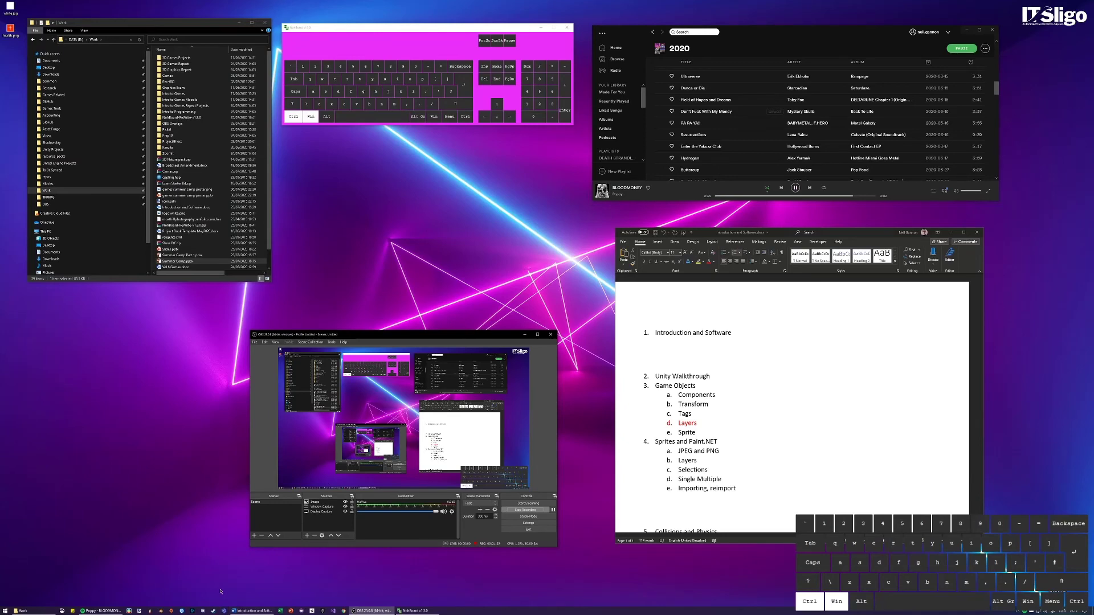
key(ctrl+super+Right)
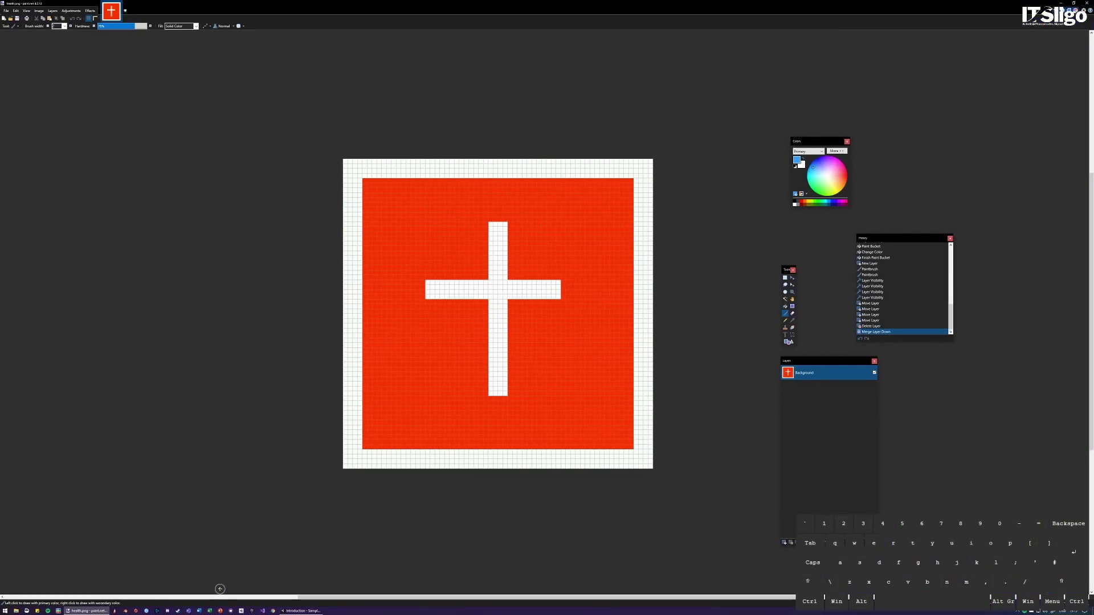